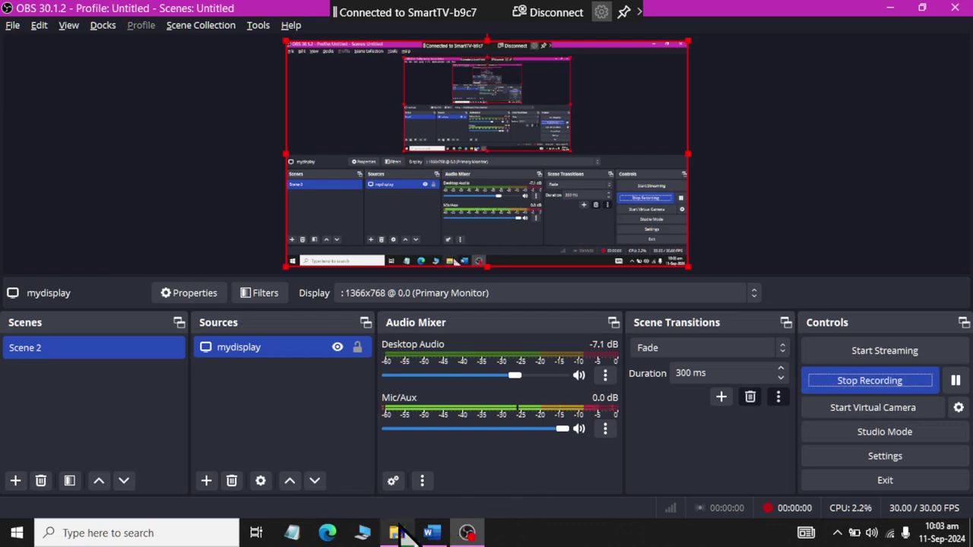
Open reworked-onion-diagram.webp from the Smart Art folder as a reference, then go back to Word
{"action": "left_click", "coordinate": [396, 533]}
{"action": "scroll", "coordinate": [943, 251], "scroll_direction": "down", "scroll_amount": 3}
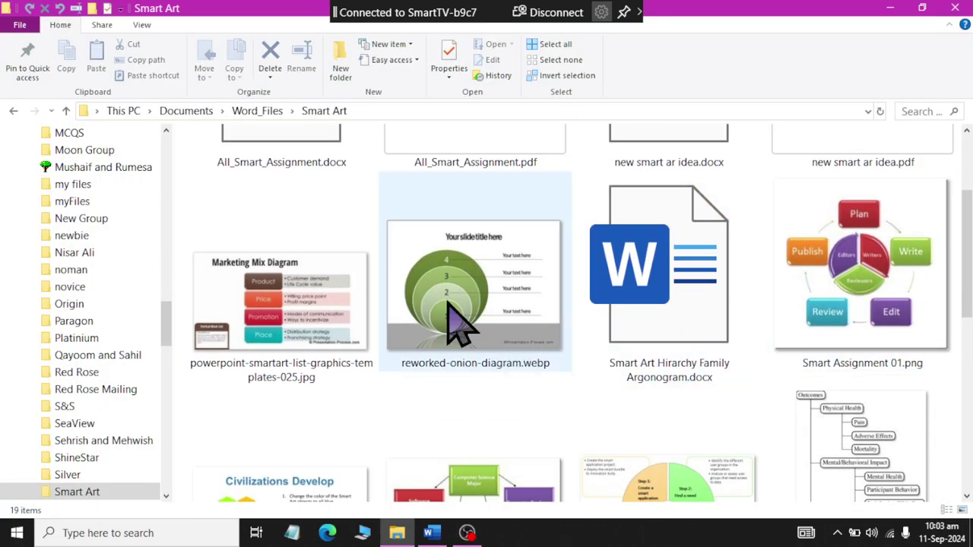
{"action": "double_click", "coordinate": [456, 322]}
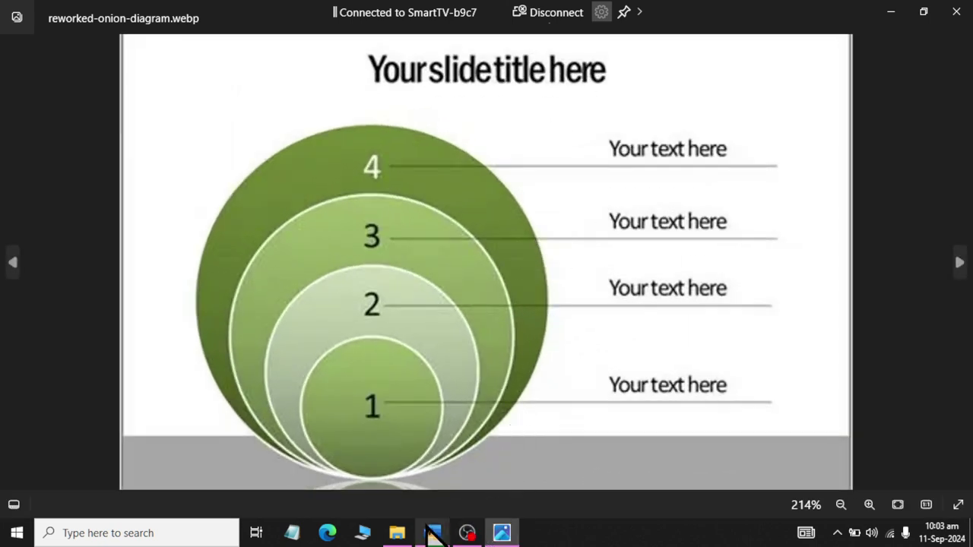
{"action": "left_click", "coordinate": [439, 532]}
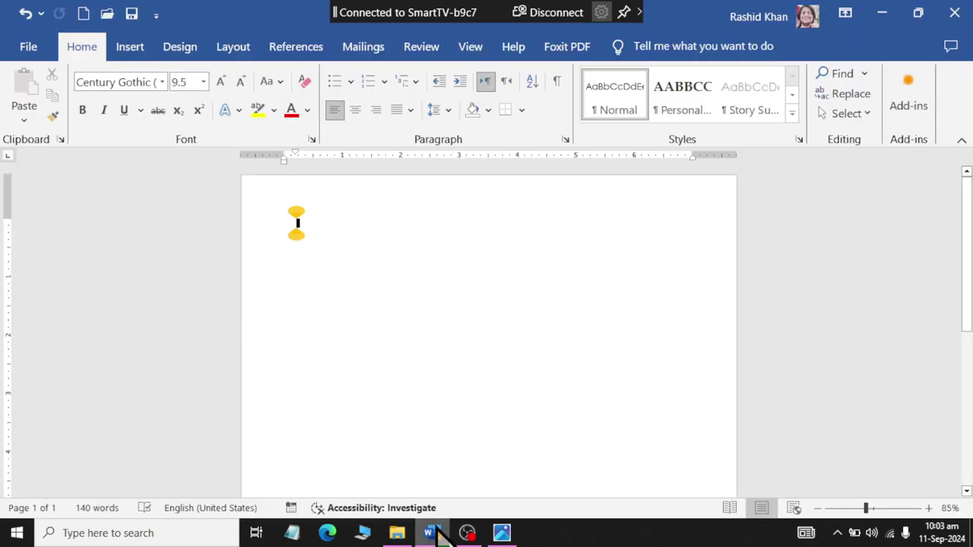
Insert a four-circle Stacked Venn SmartArt from the Relationship category
{"action": "left_click", "coordinate": [116, 44]}
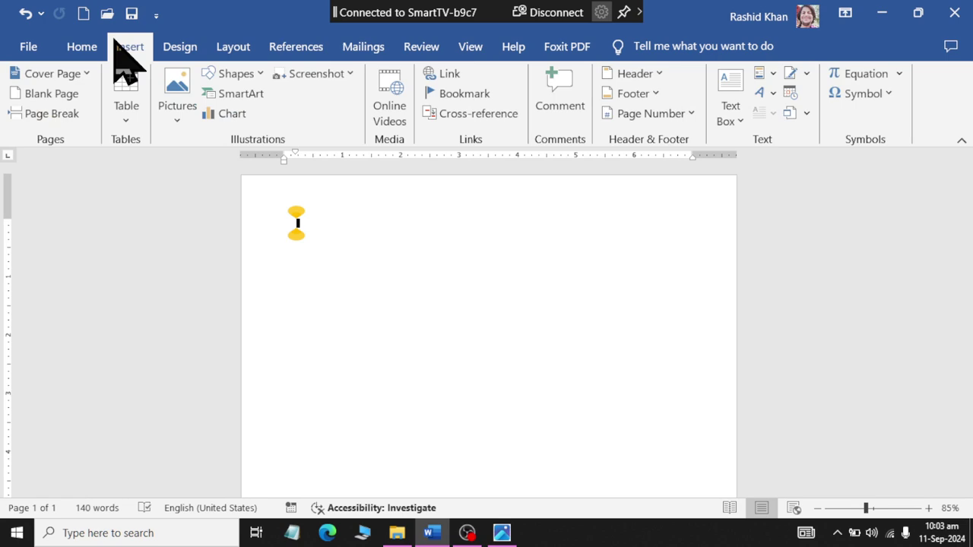
{"action": "left_click", "coordinate": [241, 97]}
{"action": "left_click", "coordinate": [225, 191]}
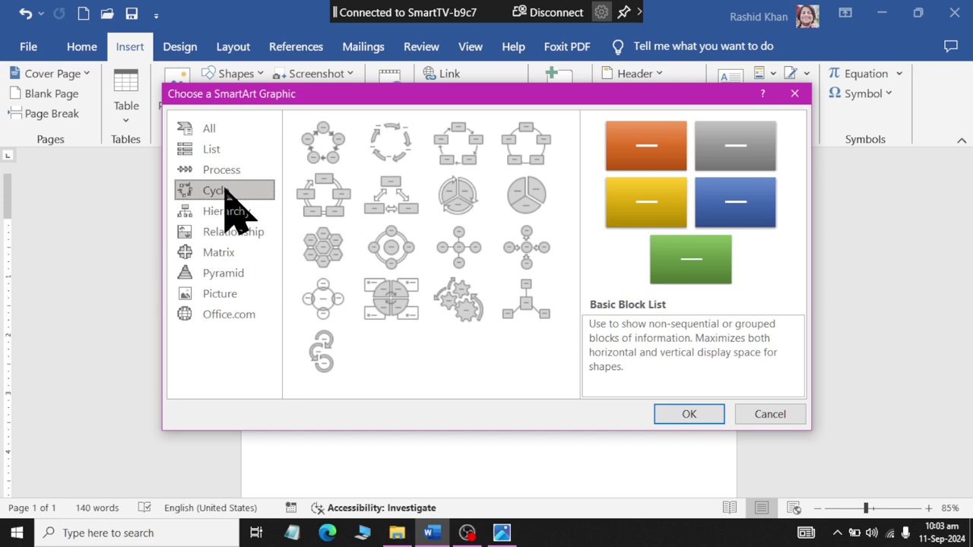
{"action": "left_click", "coordinate": [232, 172]}
{"action": "left_click", "coordinate": [237, 212]}
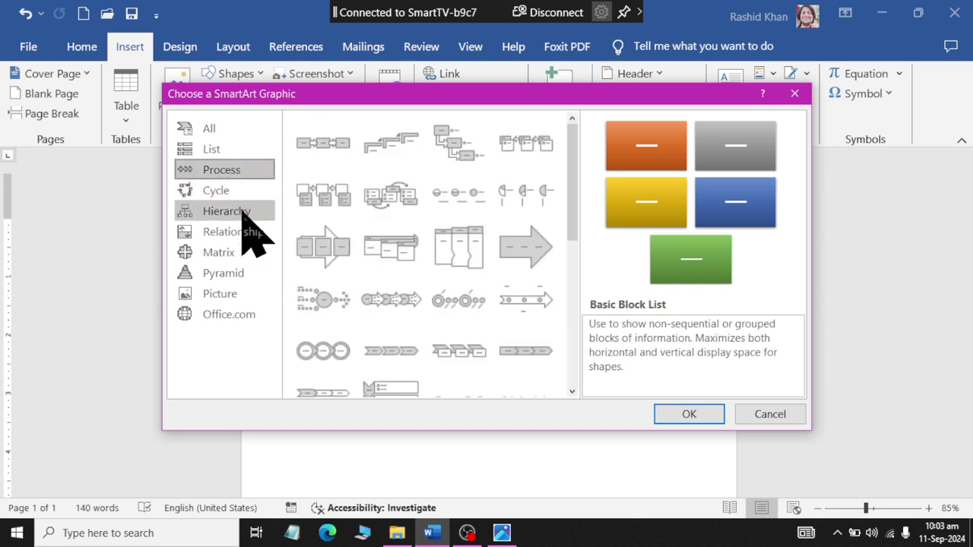
{"action": "left_click", "coordinate": [241, 232]}
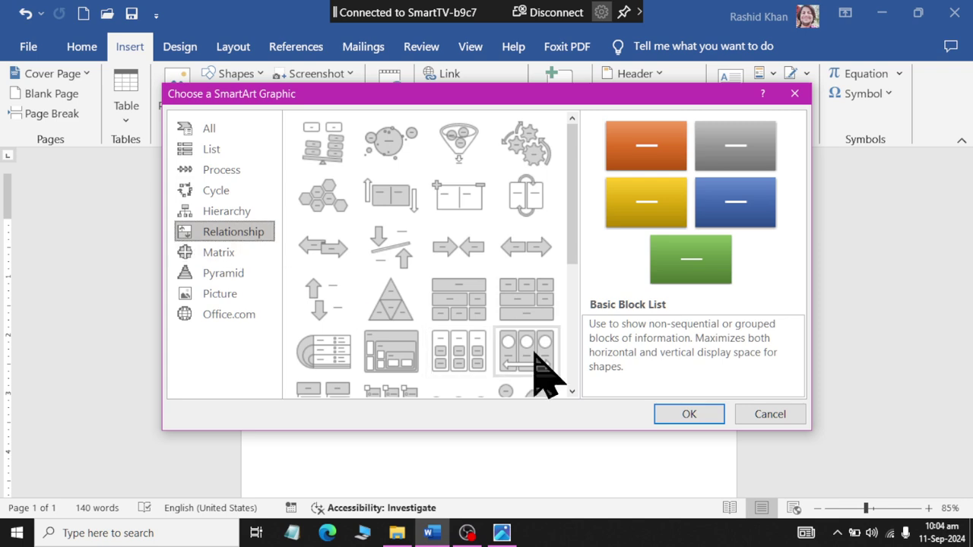
{"action": "left_click", "coordinate": [573, 295]}
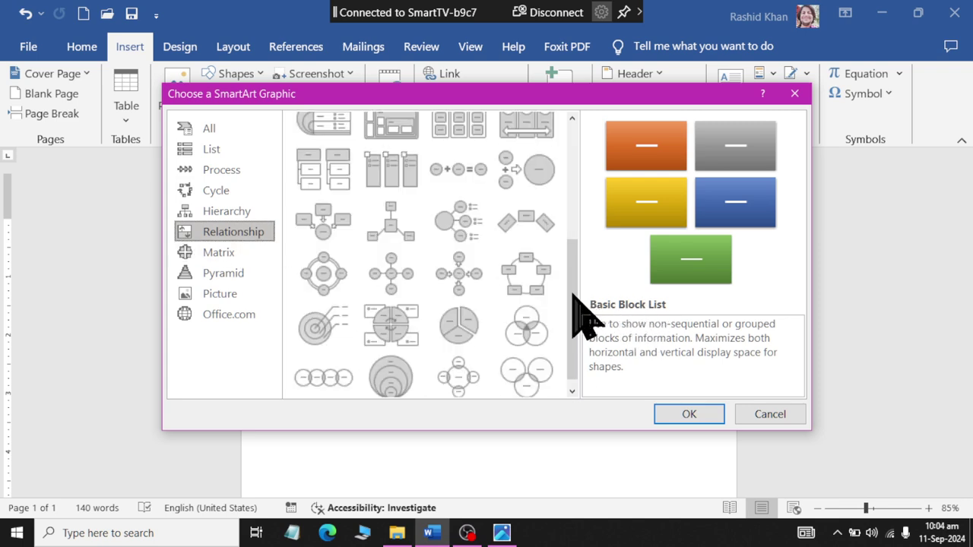
{"action": "left_click", "coordinate": [398, 376]}
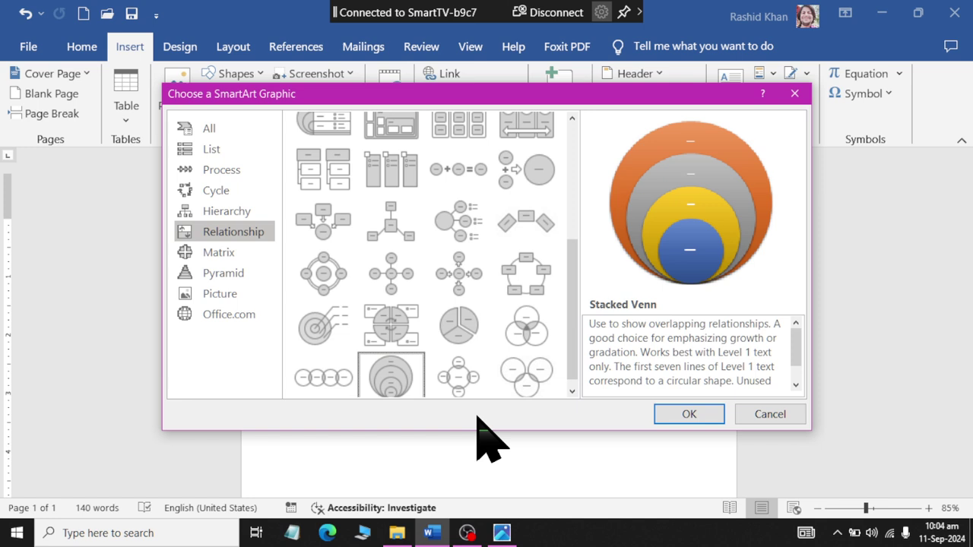
{"action": "left_click", "coordinate": [680, 412]}
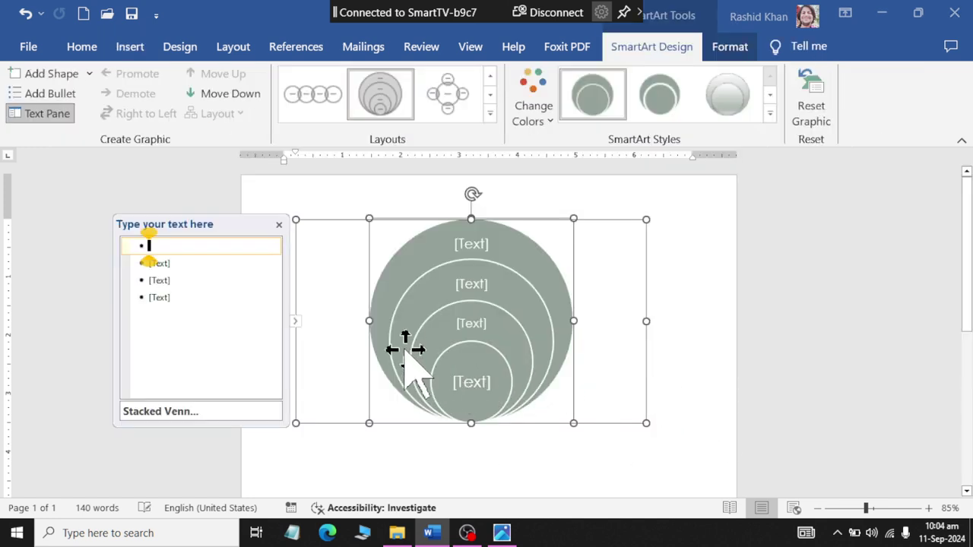
Add a fifth circle to the Stacked Venn from the text pane's last entry
{"action": "left_click", "coordinate": [263, 297]}
{"action": "left_click", "coordinate": [251, 278]}
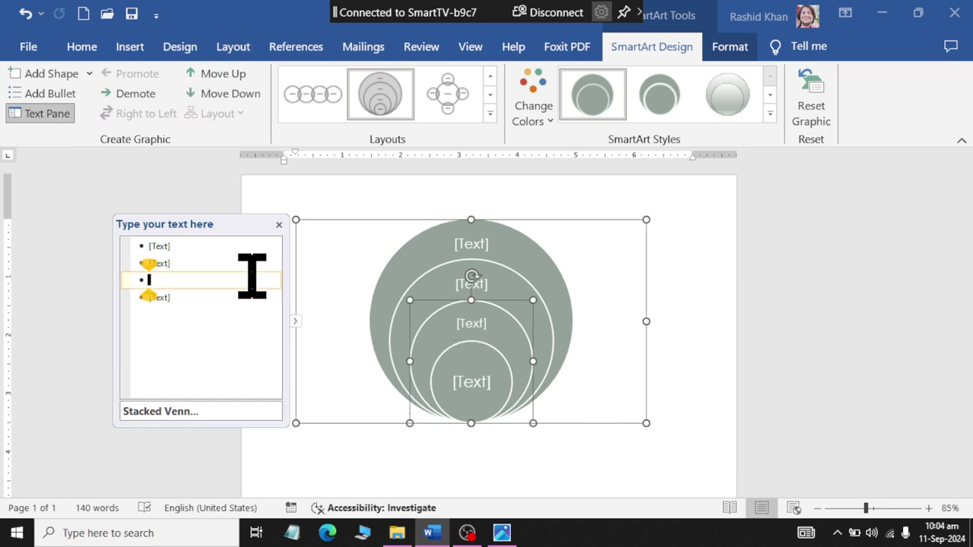
{"action": "left_click", "coordinate": [256, 260]}
{"action": "left_click", "coordinate": [258, 247]}
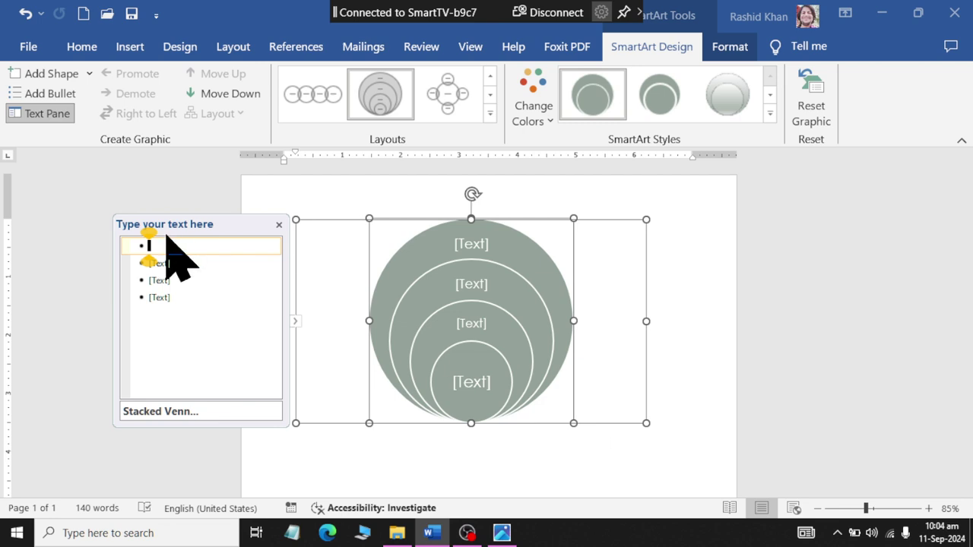
{"action": "key", "text": "Down"}
{"action": "key", "text": "Down"}
{"action": "key", "text": "Down"}
{"action": "key", "text": "Return"}
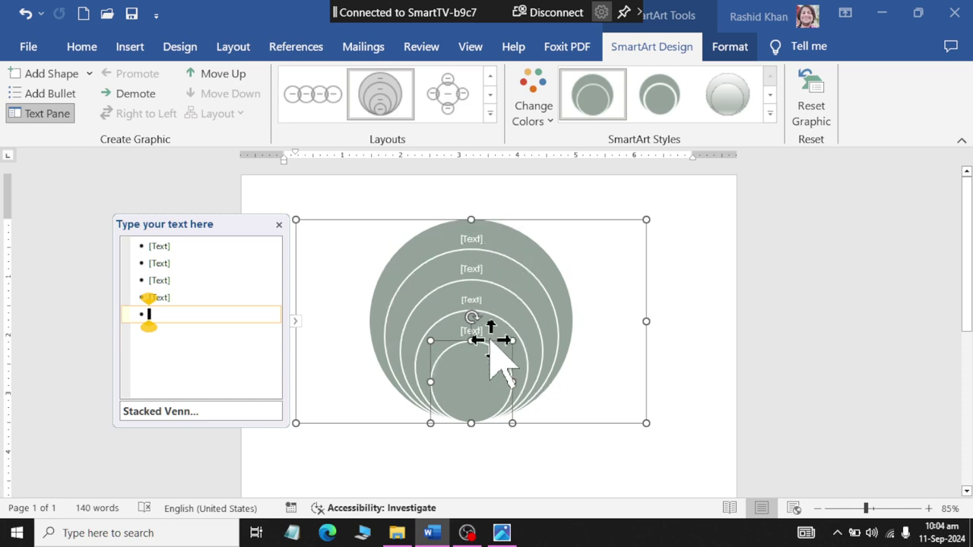
Apply the Colorful red, green and yellow scheme to the Stacked Venn
{"action": "left_click", "coordinate": [533, 107]}
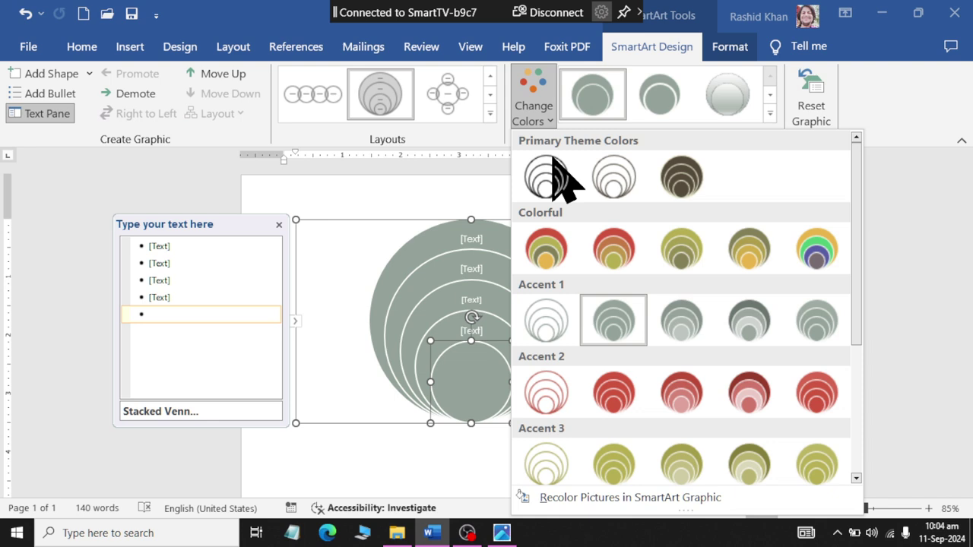
{"action": "left_click", "coordinate": [617, 244]}
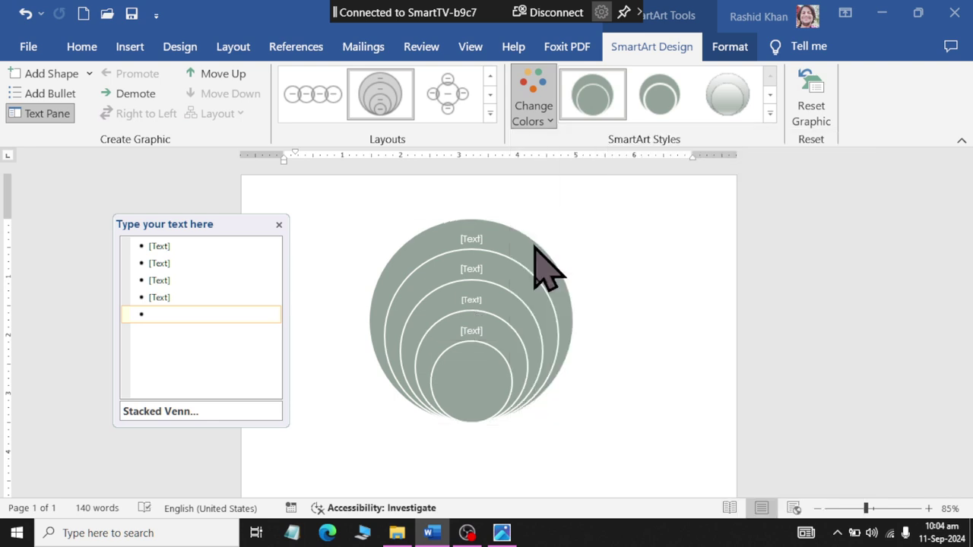
{"action": "left_click", "coordinate": [697, 433]}
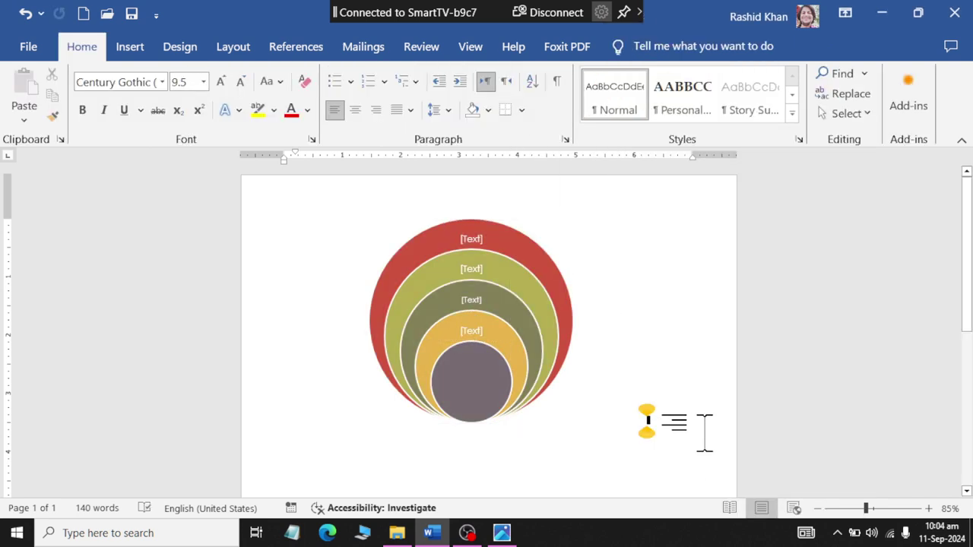
Add a blank page after the diagram and close the onion reference image
{"action": "left_click", "coordinate": [130, 47]}
{"action": "left_click", "coordinate": [47, 94]}
{"action": "key", "text": "alt+Tab"}
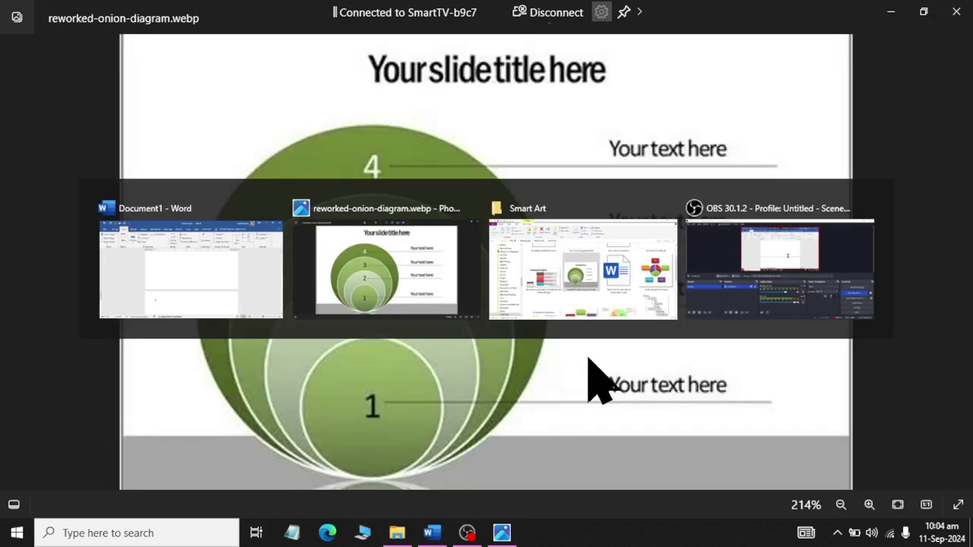
{"action": "left_click", "coordinate": [956, 12]}
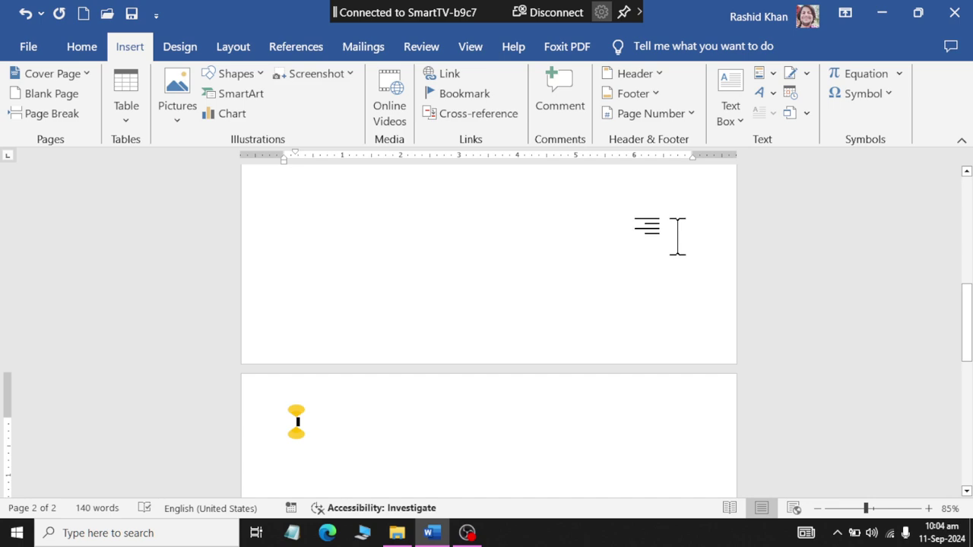
Open Smart Assignment 01.png from the Smart Art folder and return to Word
{"action": "key", "text": "alt+Tab"}
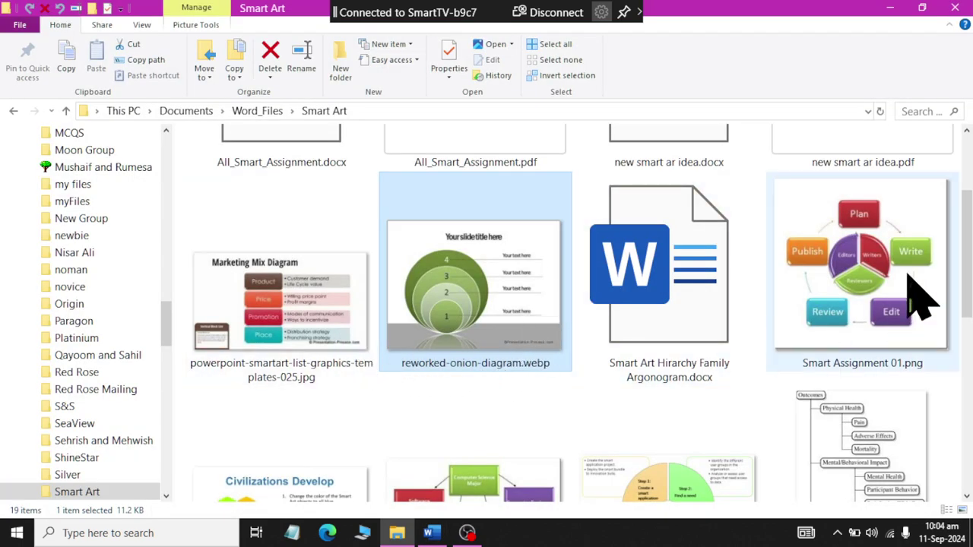
{"action": "double_click", "coordinate": [842, 296]}
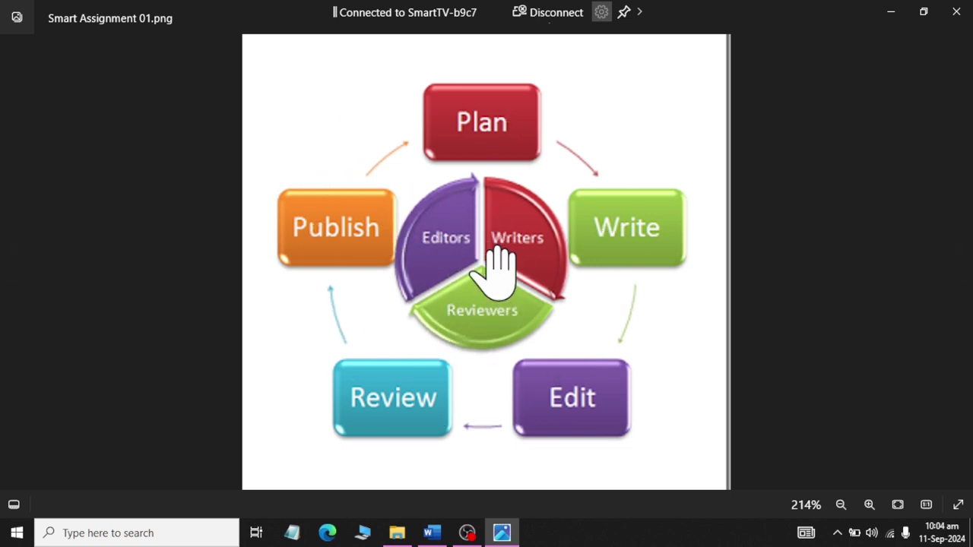
{"action": "key", "text": "alt+Tab"}
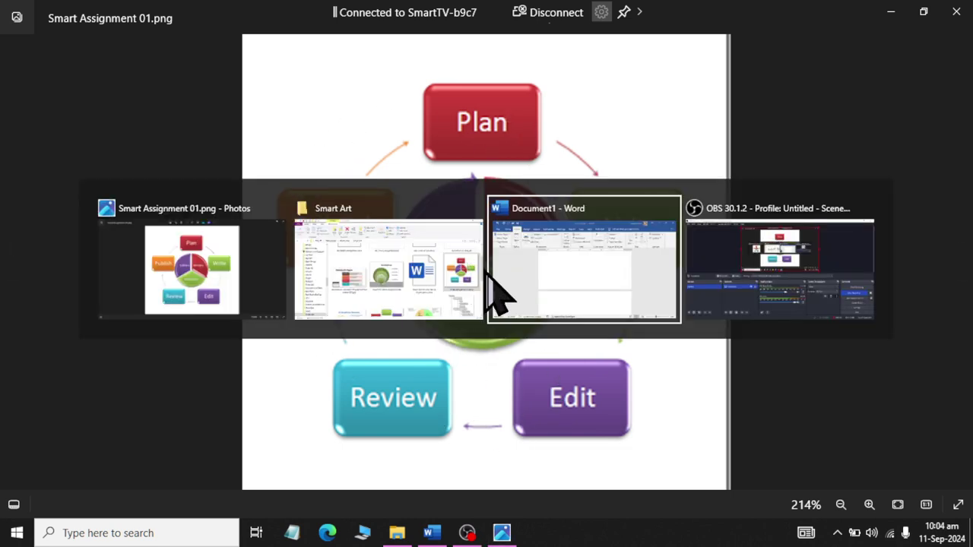
{"action": "left_click", "coordinate": [495, 291]}
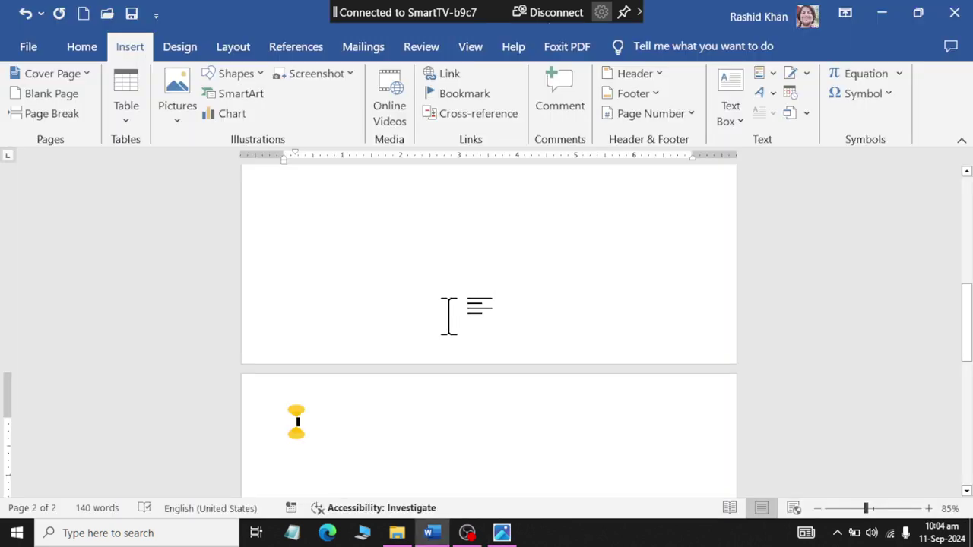
Insert a five-box Continuous Cycle SmartArt from the Cycle category on page 2
{"action": "left_click", "coordinate": [239, 74]}
{"action": "left_click", "coordinate": [241, 75]}
{"action": "left_click", "coordinate": [239, 95]}
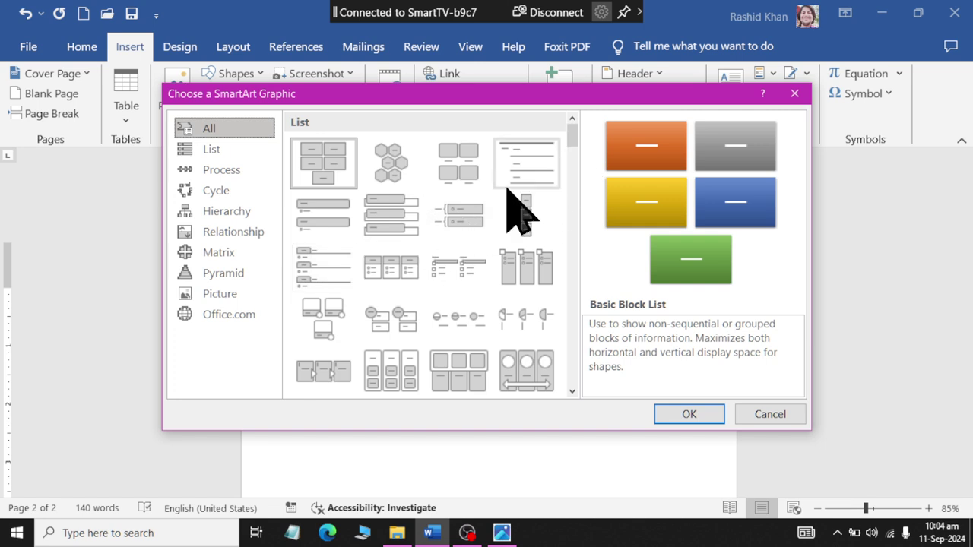
{"action": "left_click", "coordinate": [234, 232]}
{"action": "left_click_drag", "start_coordinate": [575, 163], "coordinate": [554, 315]}
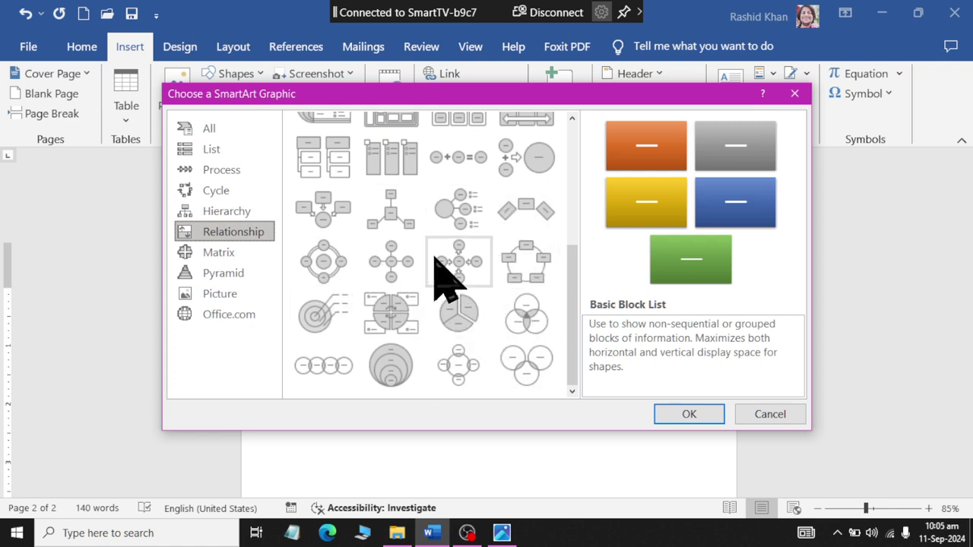
{"action": "key", "text": "alt+Tab"}
{"action": "key", "text": "alt+Tab"}
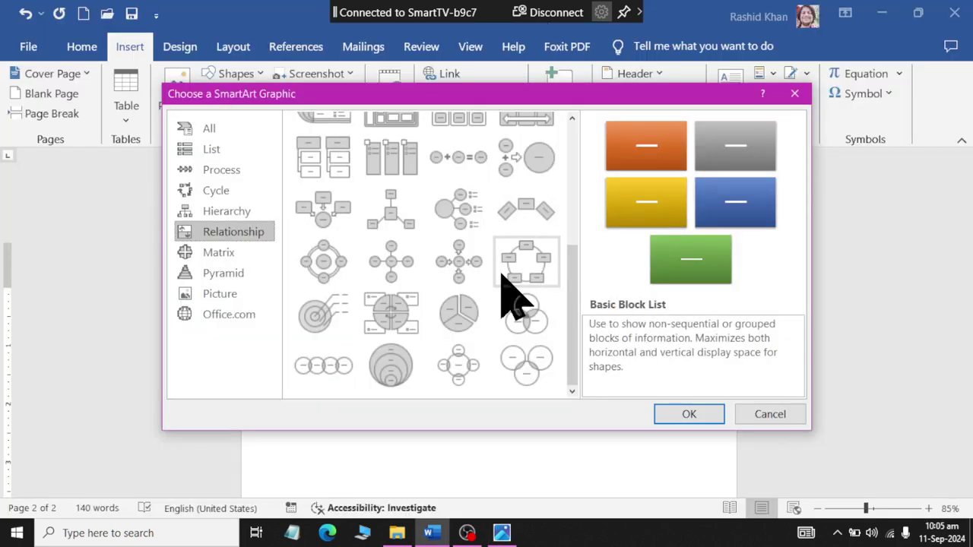
{"action": "left_click_drag", "start_coordinate": [576, 318], "coordinate": [573, 262]}
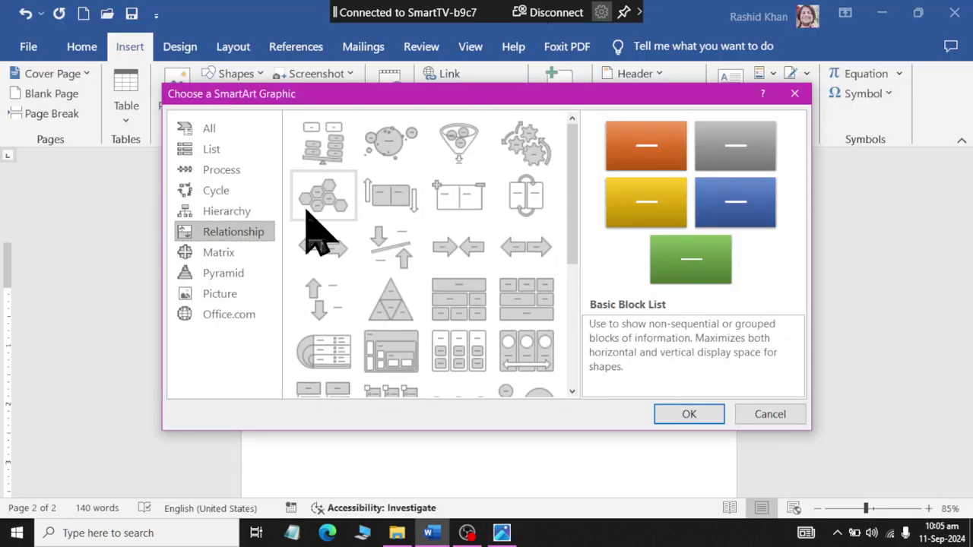
{"action": "left_click", "coordinate": [228, 192]}
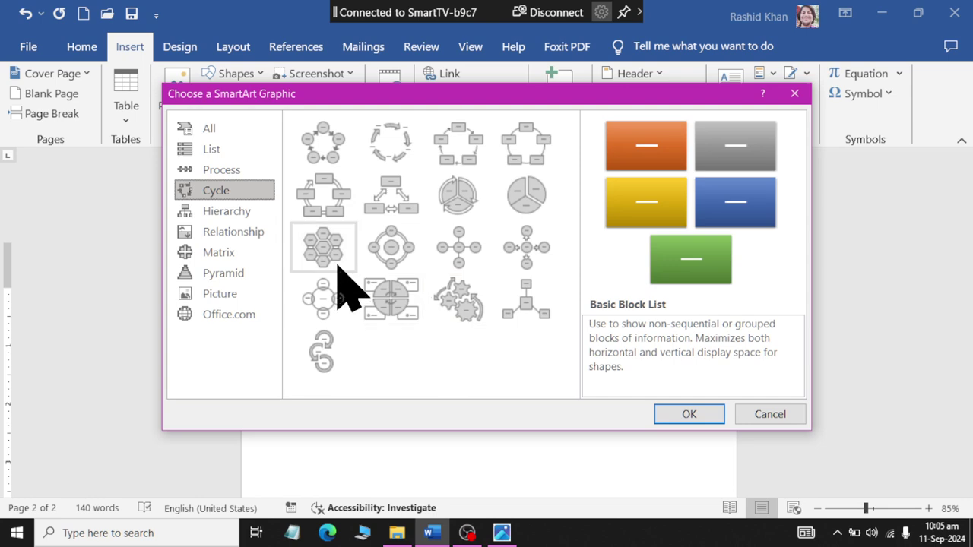
{"action": "left_click", "coordinate": [325, 199]}
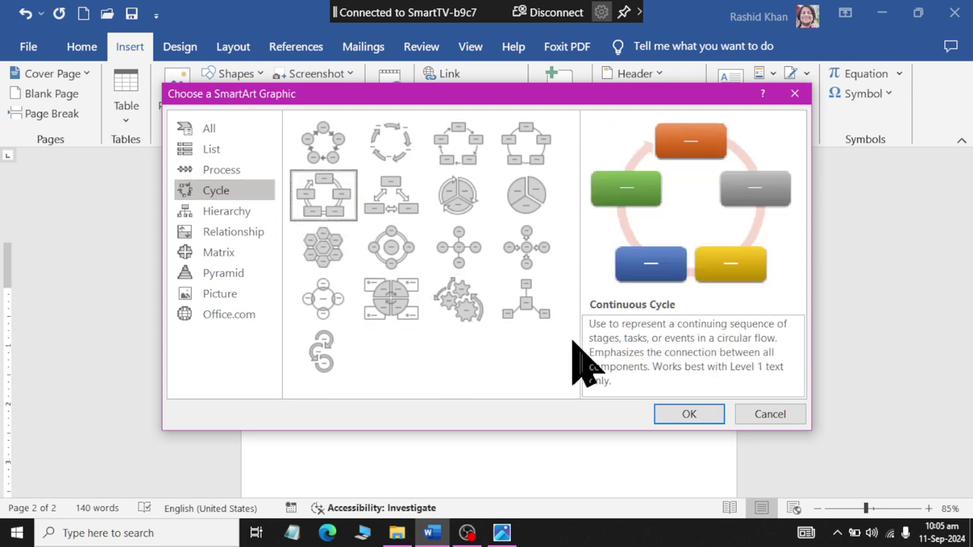
{"action": "left_click", "coordinate": [688, 413]}
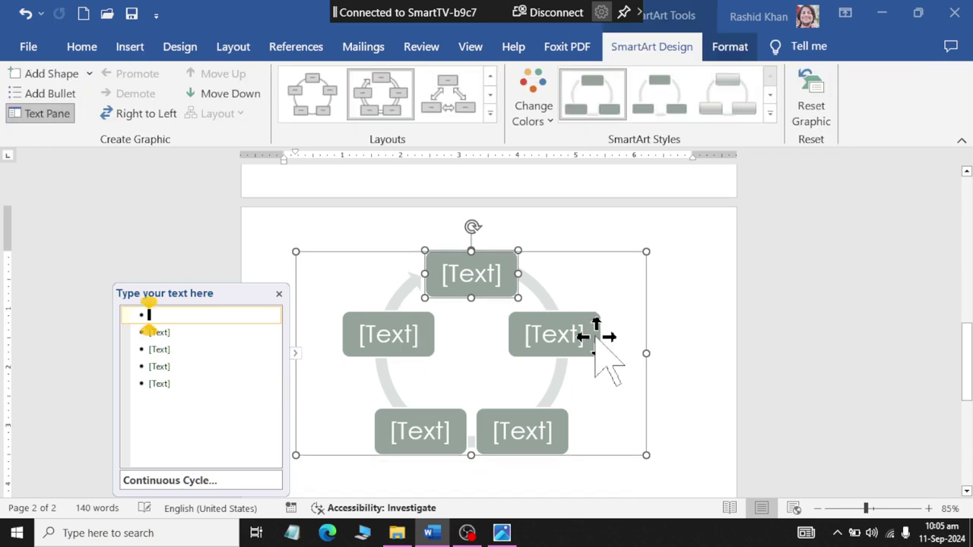
Compare the Continuous Cycle against Smart Assignment 01.png and deselect it
{"action": "key", "text": "alt+Tab"}
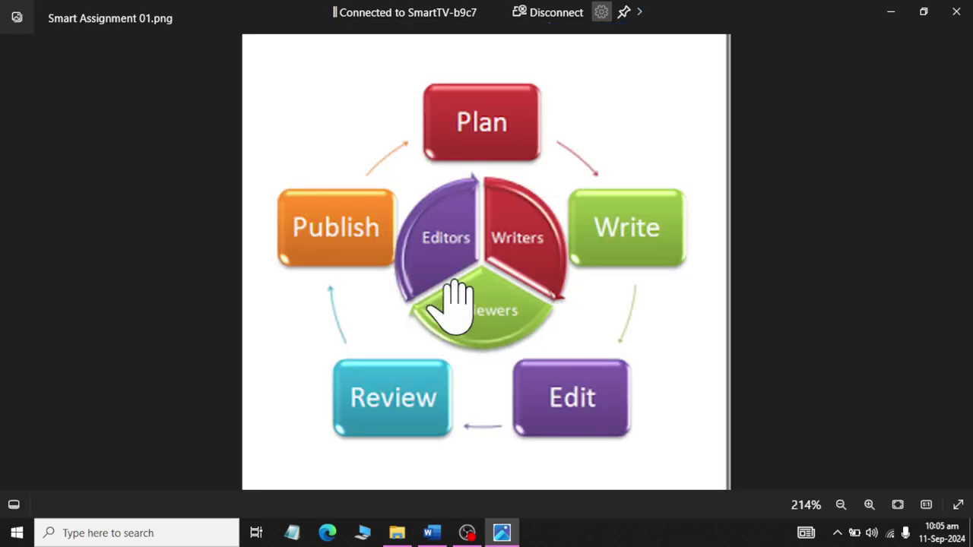
{"action": "key", "text": "alt+Tab"}
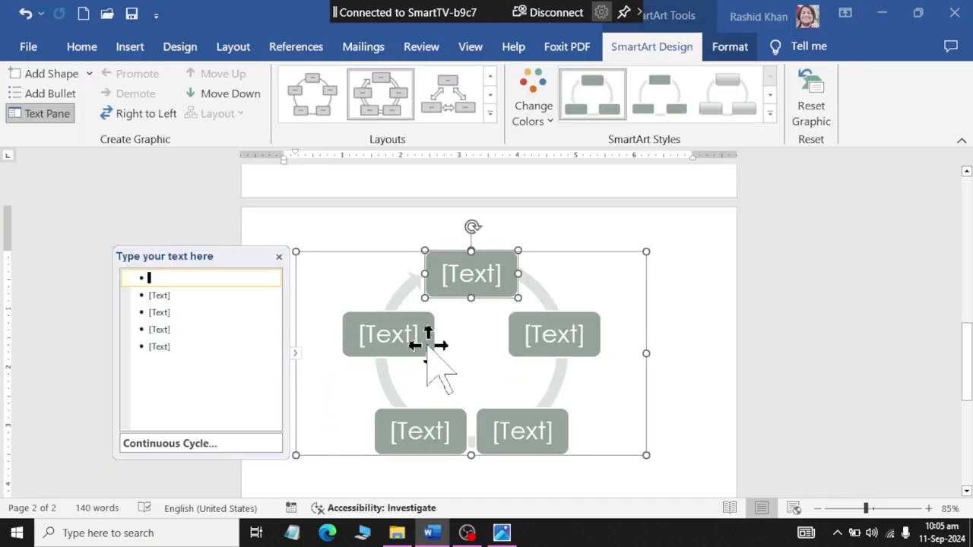
{"action": "key", "text": "alt+Tab"}
{"action": "key", "text": "alt+Tab"}
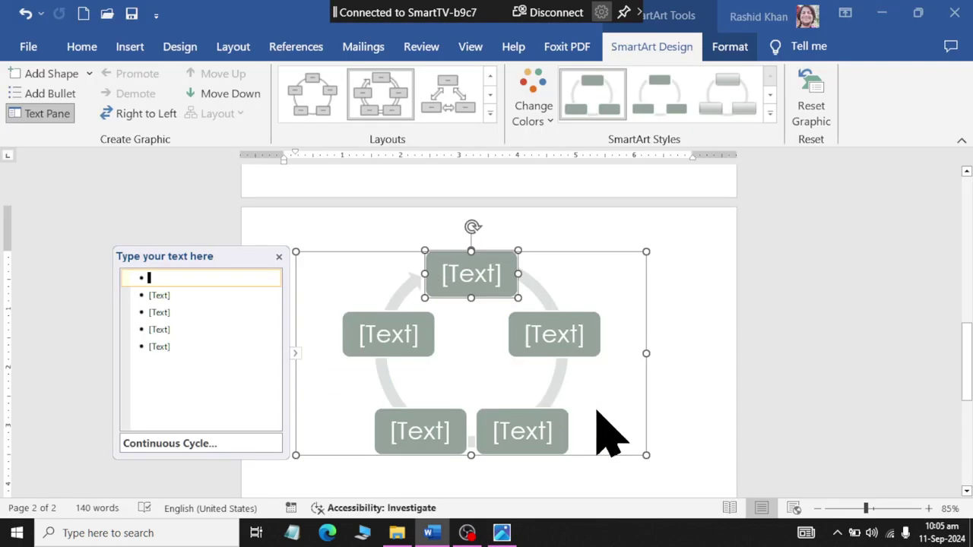
{"action": "left_click", "coordinate": [695, 456]}
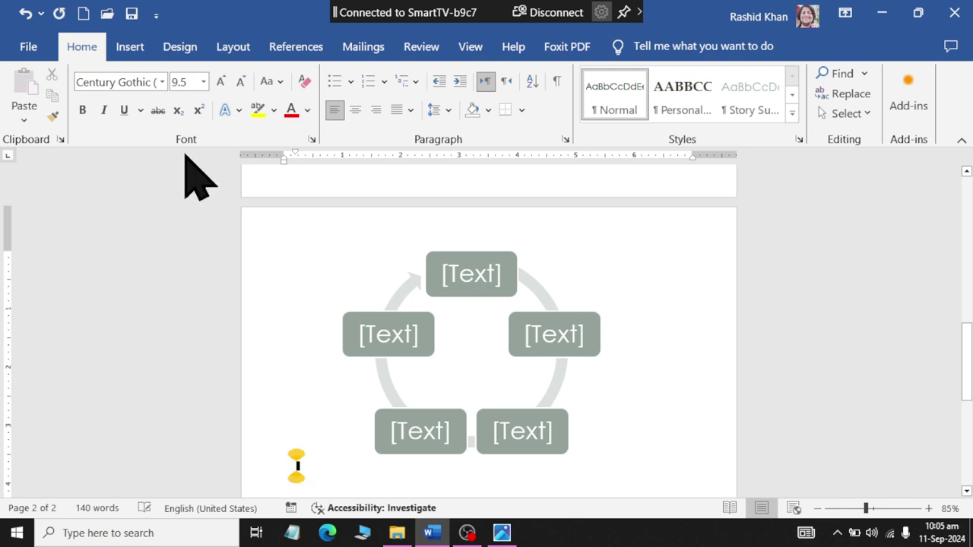
{"action": "left_click", "coordinate": [125, 47]}
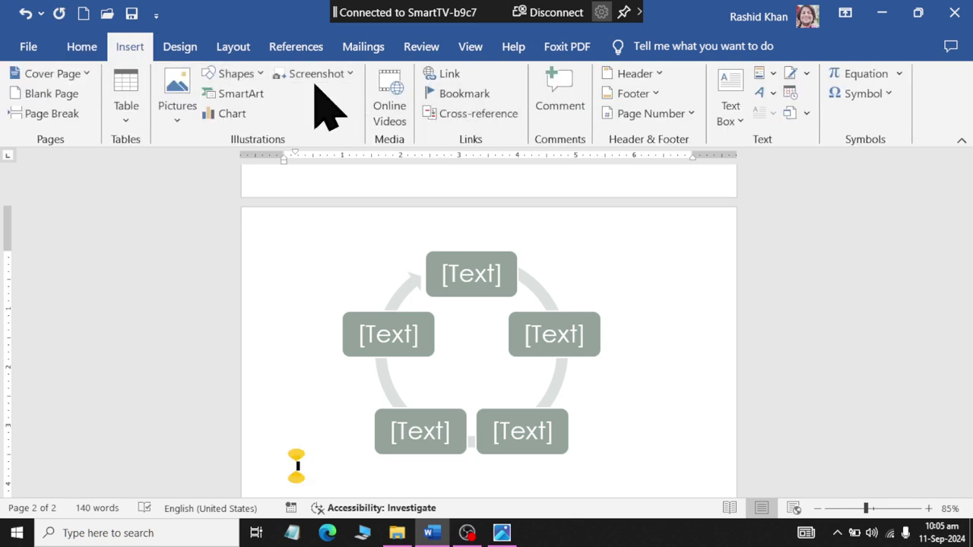
Insert a three-wedge Segmented Cycle SmartArt below the Continuous Cycle
{"action": "left_click", "coordinate": [232, 94]}
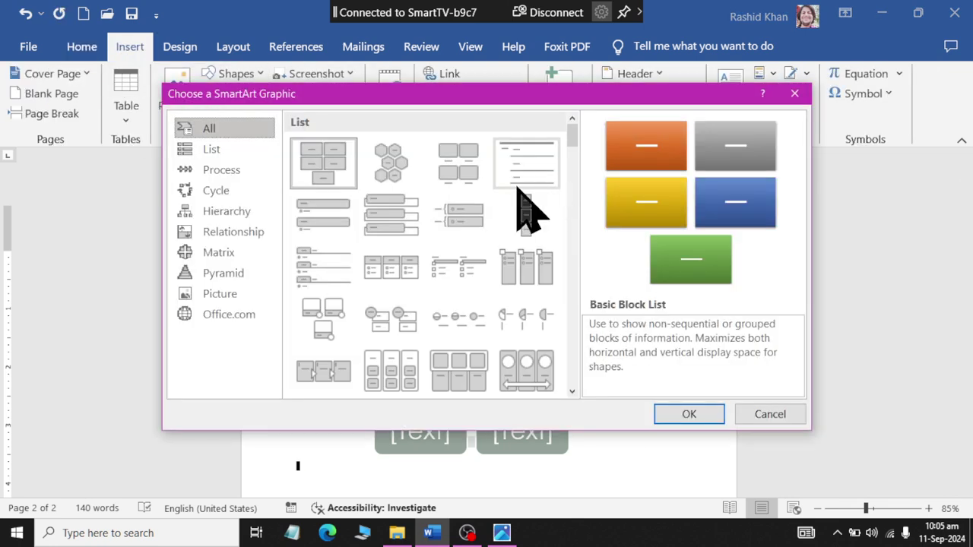
{"action": "left_click", "coordinate": [250, 192]}
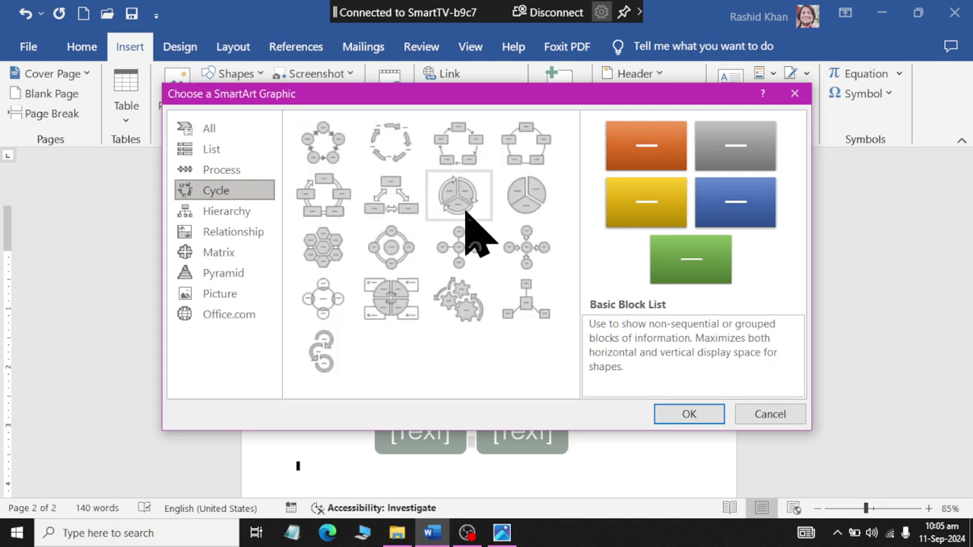
{"action": "key", "text": "alt+Tab"}
{"action": "key", "text": "alt+Tab"}
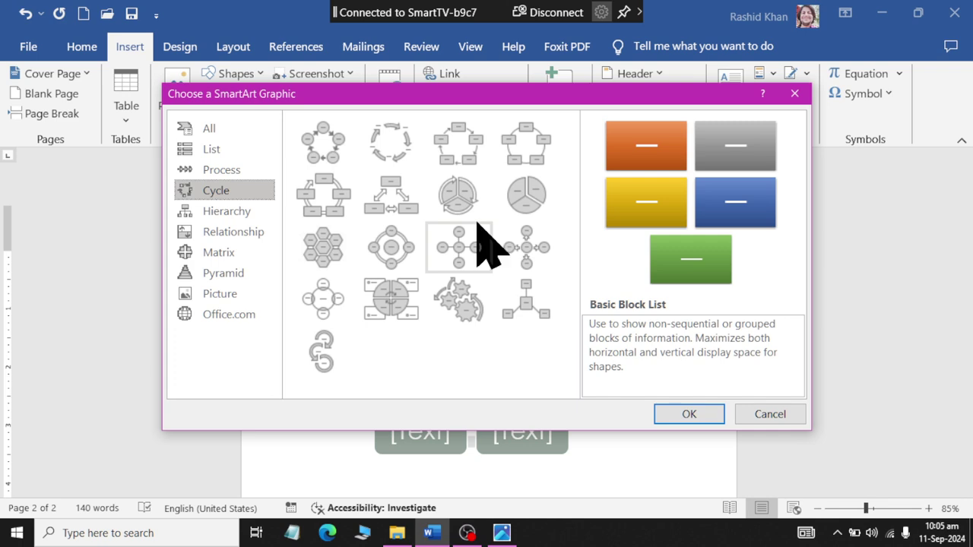
{"action": "left_click", "coordinate": [459, 193]}
{"action": "key", "text": "alt+Tab"}
{"action": "key", "text": "alt+Tab"}
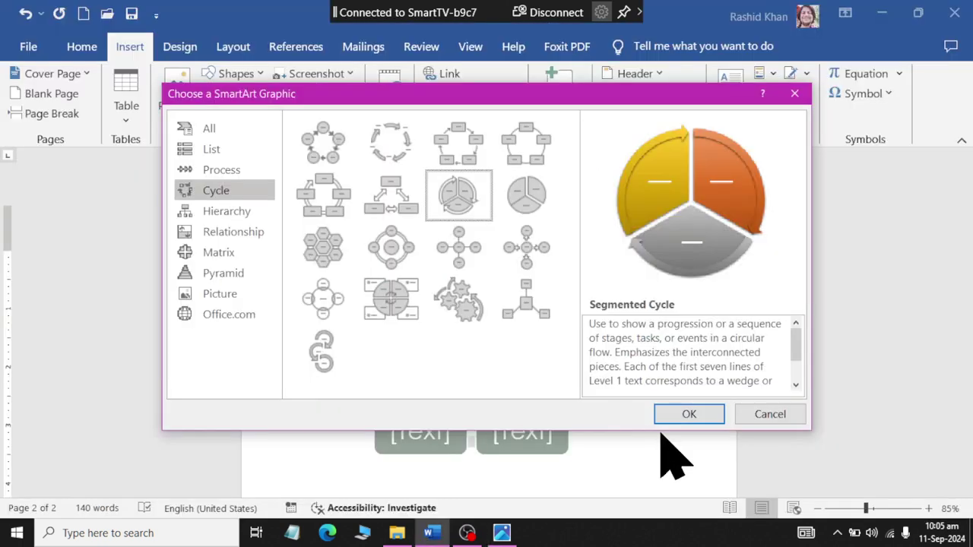
{"action": "left_click", "coordinate": [688, 418]}
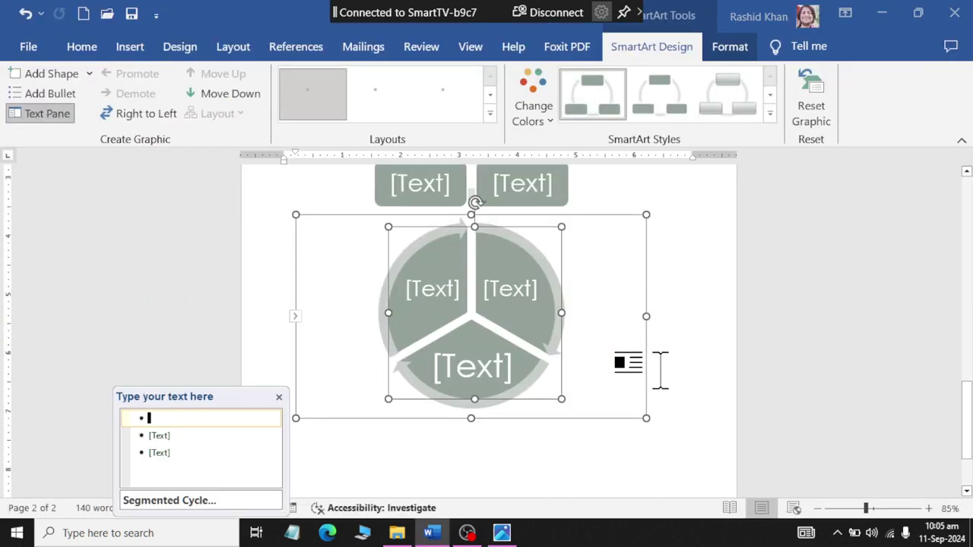
{"action": "left_click", "coordinate": [542, 108]}
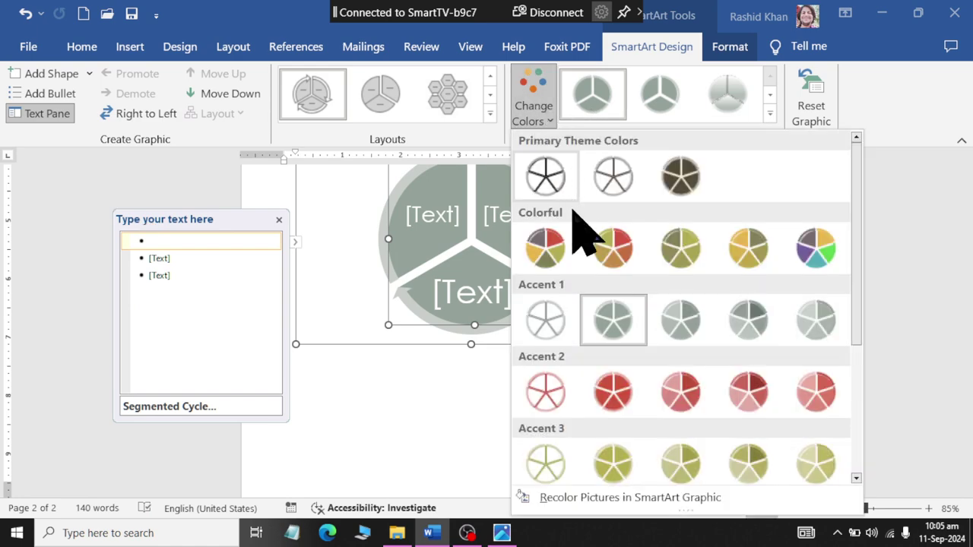
Give the Segmented Cycle an olive, red and yellow Colorful scheme and shrink it
{"action": "left_click", "coordinate": [546, 248]}
{"action": "left_click", "coordinate": [571, 293]}
{"action": "scroll", "coordinate": [625, 351], "scroll_direction": "up", "scroll_amount": 2}
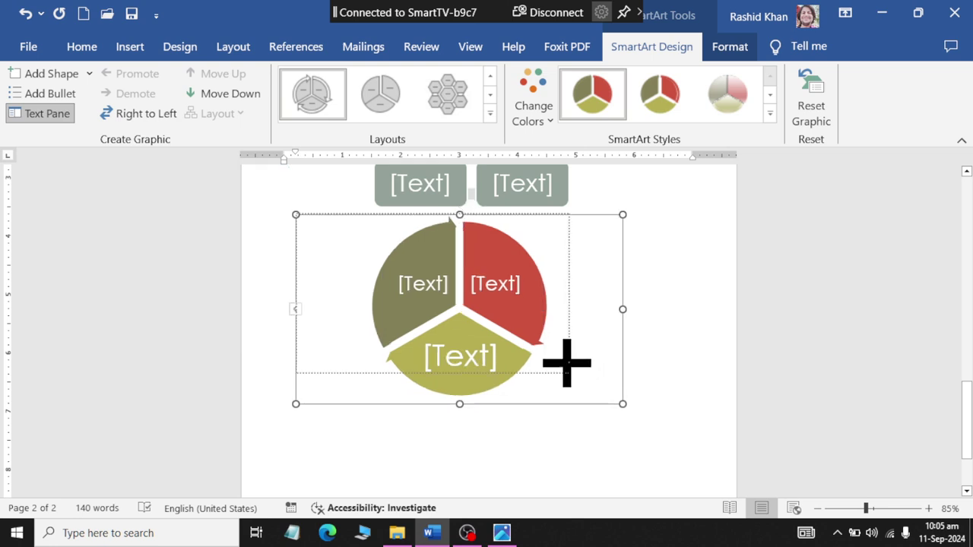
{"action": "left_click_drag", "start_coordinate": [646, 418], "coordinate": [517, 340]}
{"action": "scroll", "coordinate": [536, 304], "scroll_direction": "up", "scroll_amount": 5}
Recolour the Continuous Cycle with an olive Colorful scheme and enlarge it
{"action": "left_click", "coordinate": [539, 241]}
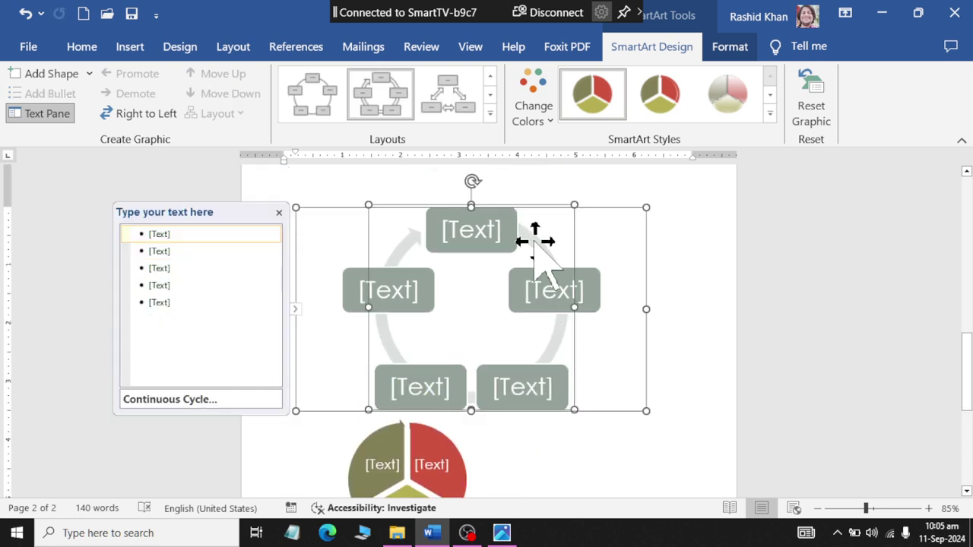
{"action": "left_click", "coordinate": [533, 106]}
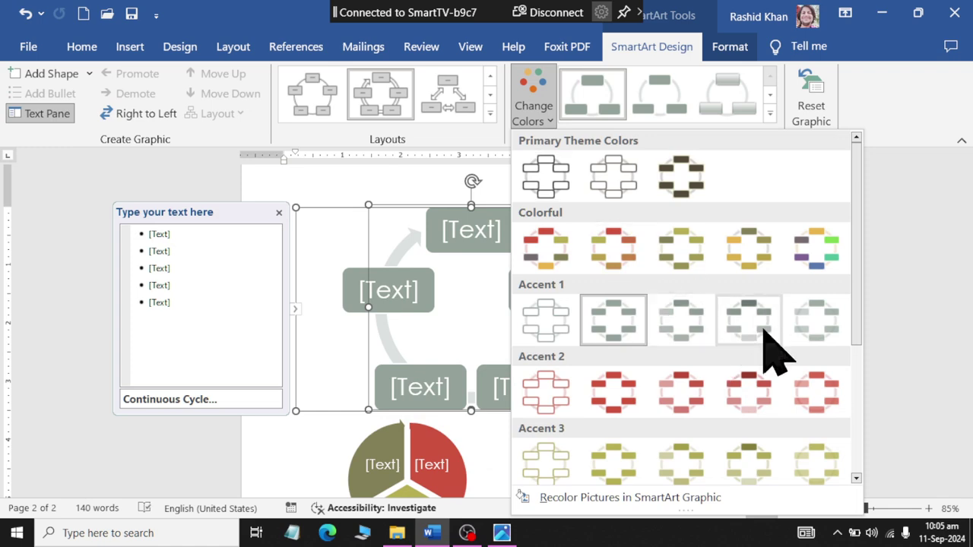
{"action": "left_click", "coordinate": [691, 257]}
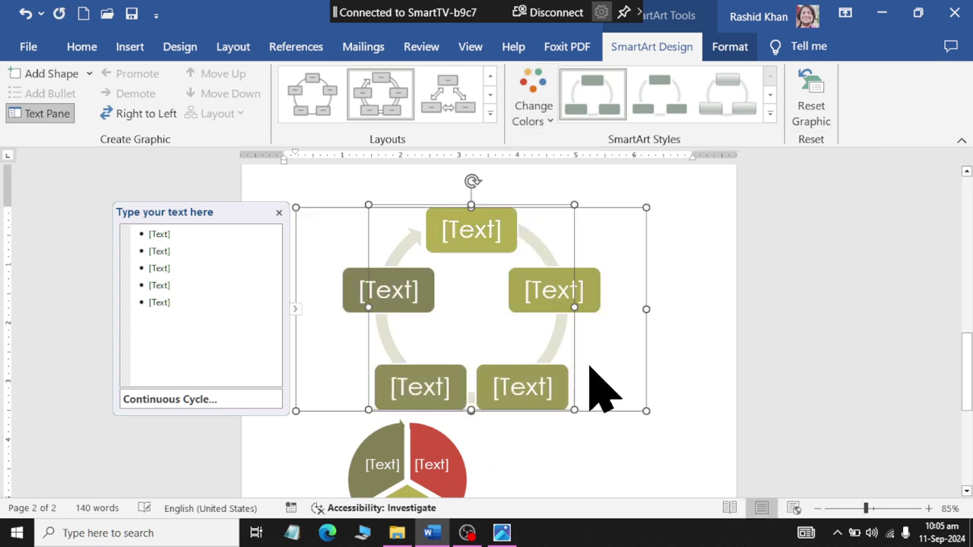
{"action": "scroll", "coordinate": [590, 386], "scroll_direction": "down", "scroll_amount": 1}
{"action": "left_click_drag", "start_coordinate": [649, 355], "coordinate": [703, 428]}
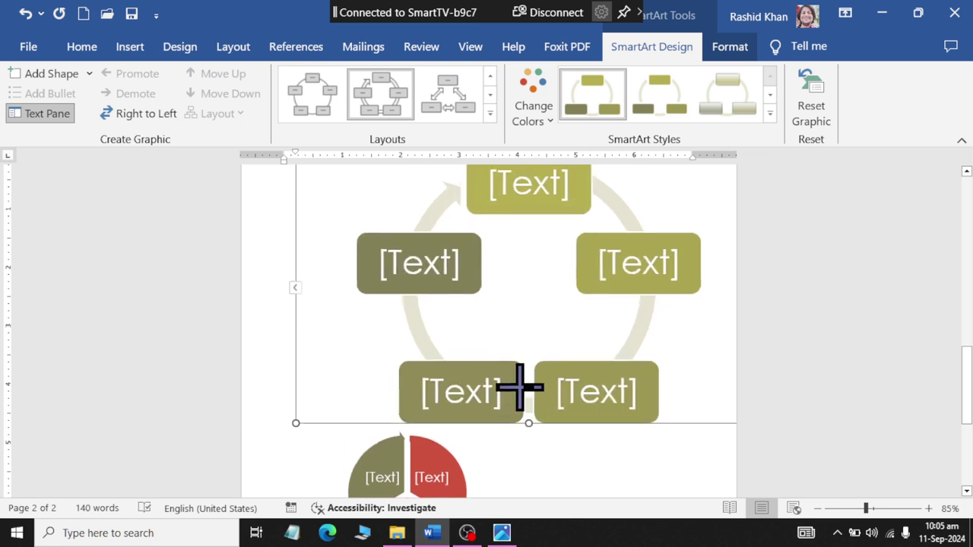
{"action": "scroll", "coordinate": [517, 387], "scroll_direction": "down", "scroll_amount": 1}
Set the Segmented Cycle to In Front of Text and drag it into the Continuous Cycle's centre
{"action": "left_click", "coordinate": [451, 434]}
{"action": "left_click", "coordinate": [465, 473]}
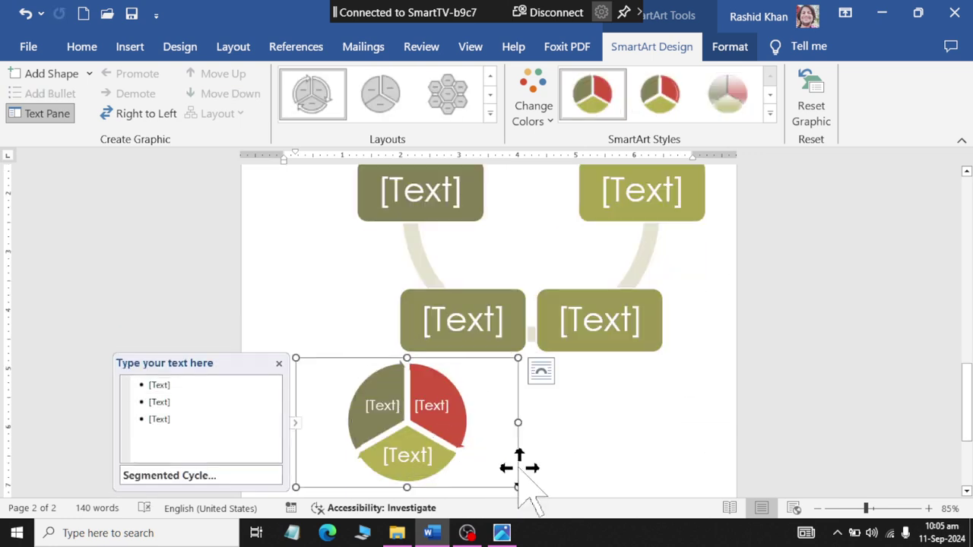
{"action": "left_click", "coordinate": [547, 373]}
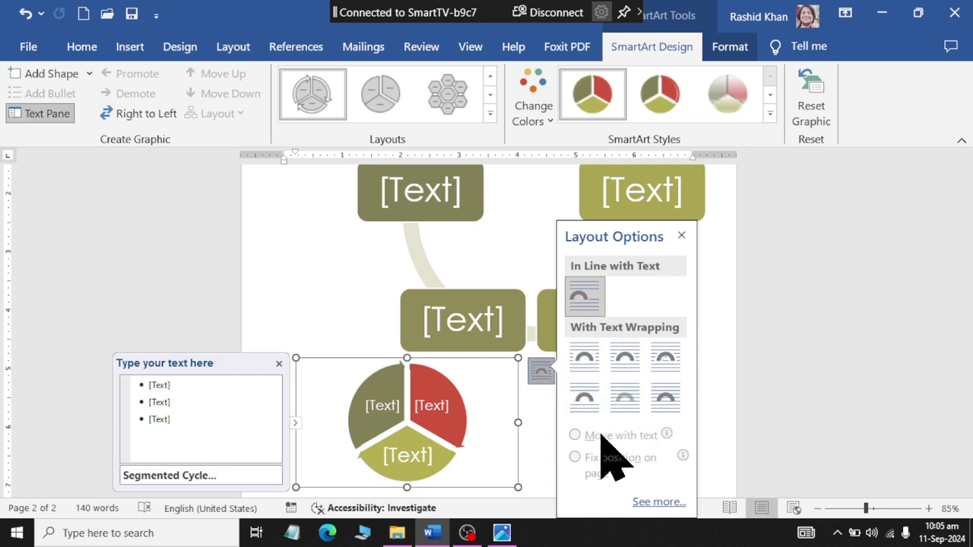
{"action": "left_click", "coordinate": [659, 406]}
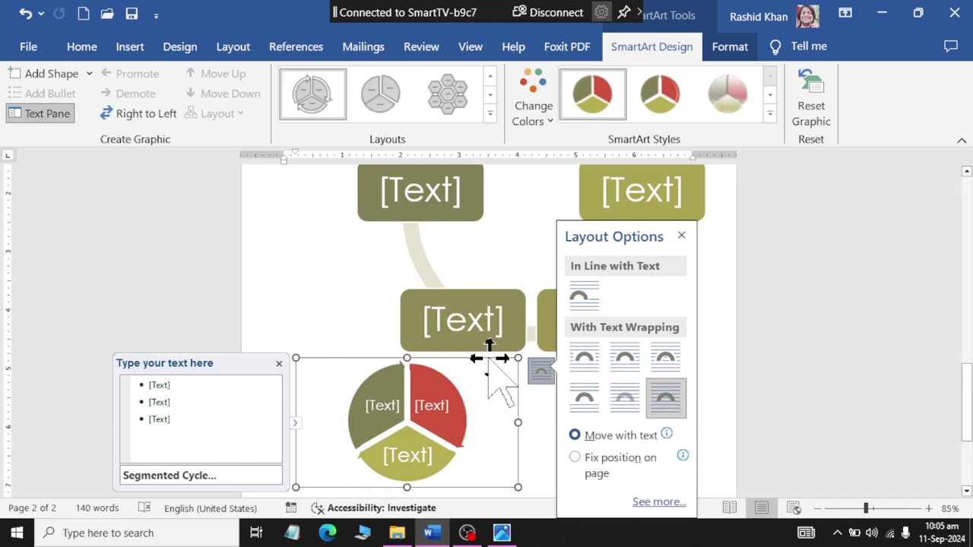
{"action": "mouse_move", "coordinate": [488, 362]}
{"action": "left_mouse_down"}
{"action": "mouse_move", "coordinate": [612, 160]}
{"action": "mouse_move", "coordinate": [593, 210]}
{"action": "left_mouse_up"}
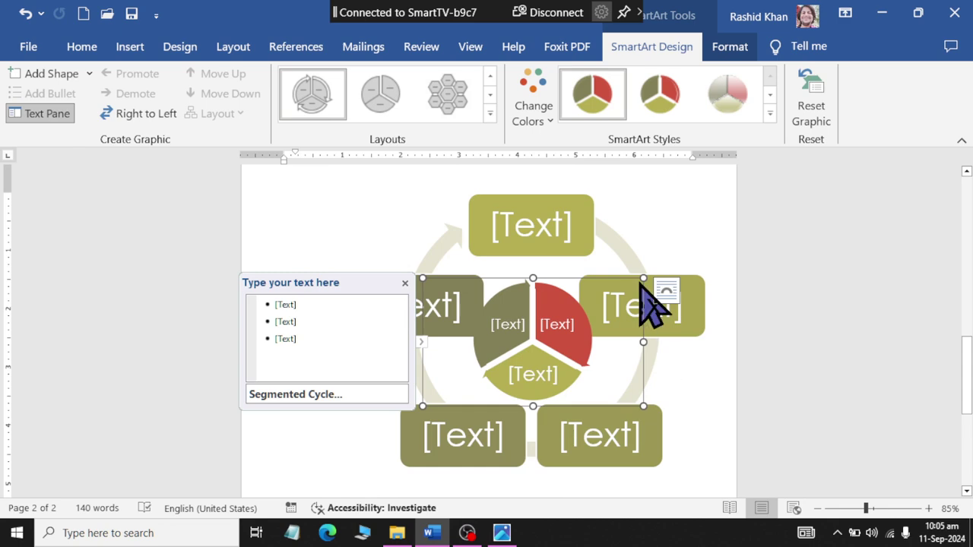
Enlarge the Continuous Cycle and change its text wrapping
{"action": "left_click", "coordinate": [644, 304]}
{"action": "scroll", "coordinate": [608, 386], "scroll_direction": "down", "scroll_amount": 2}
{"action": "scroll", "coordinate": [319, 437], "scroll_direction": "down", "scroll_amount": 1}
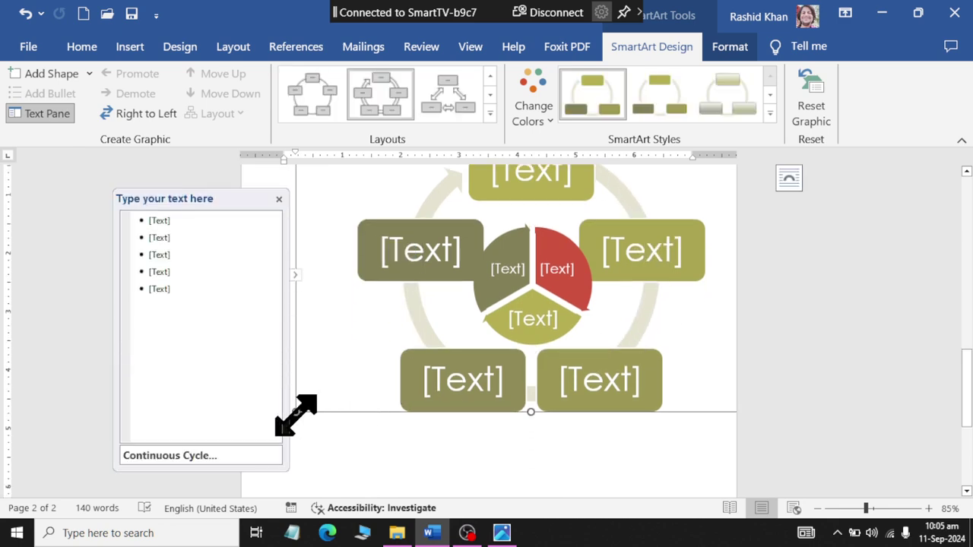
{"action": "left_click_drag", "start_coordinate": [296, 415], "coordinate": [281, 428]}
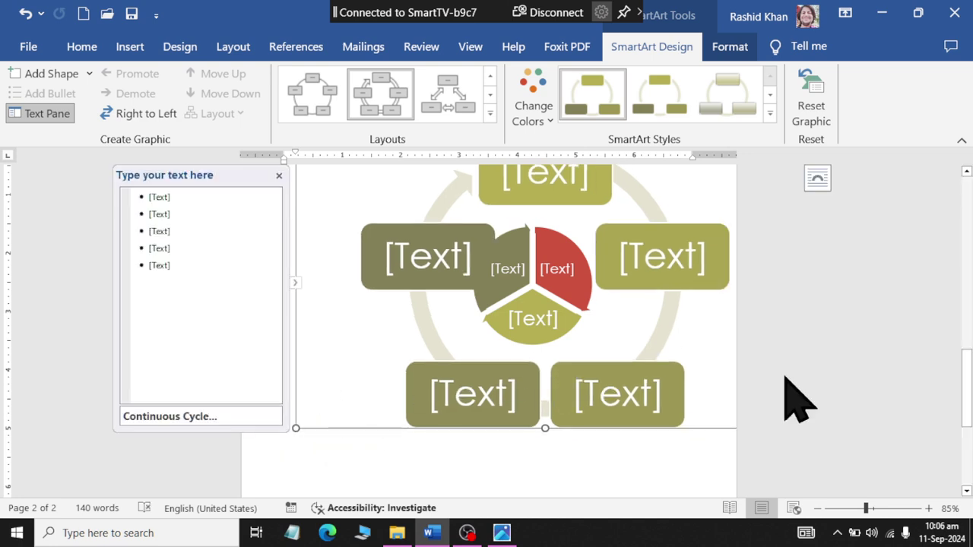
{"action": "left_click", "coordinate": [818, 179]}
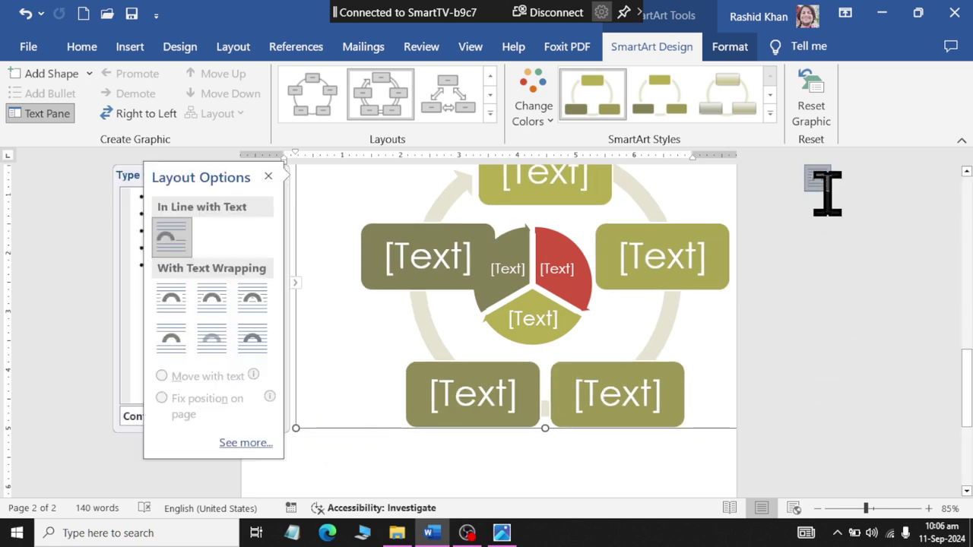
{"action": "left_click", "coordinate": [818, 181]}
{"action": "left_click", "coordinate": [818, 181]}
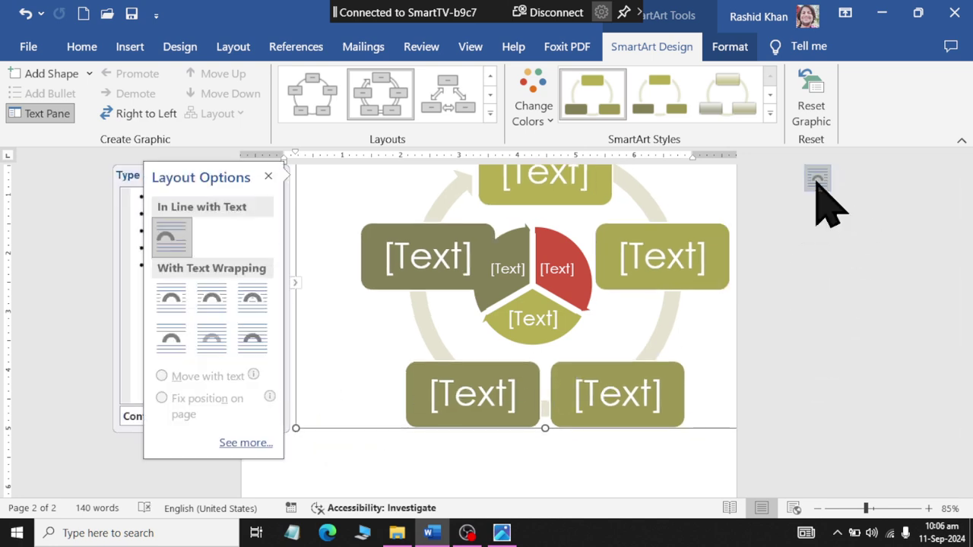
{"action": "left_click", "coordinate": [211, 298]}
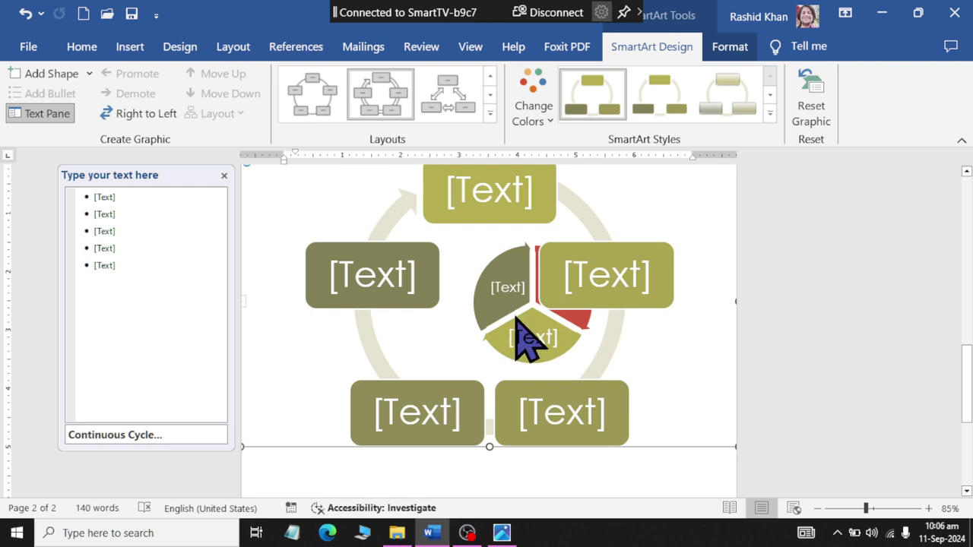
{"action": "left_click", "coordinate": [811, 375]}
Select the Segmented Cycle via the Selection Pane and move it into the ring's centre
{"action": "left_click", "coordinate": [521, 326]}
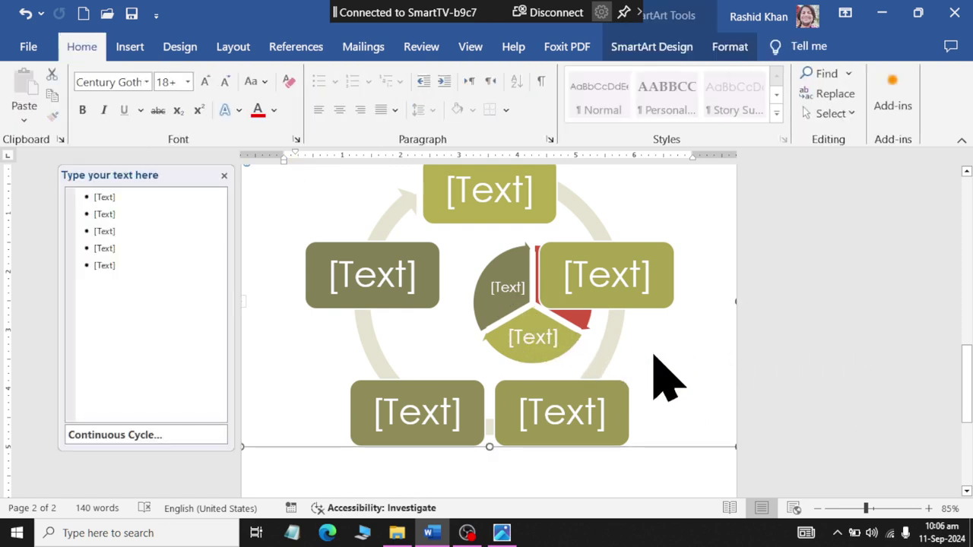
{"action": "left_click", "coordinate": [794, 302]}
{"action": "left_click", "coordinate": [846, 114]}
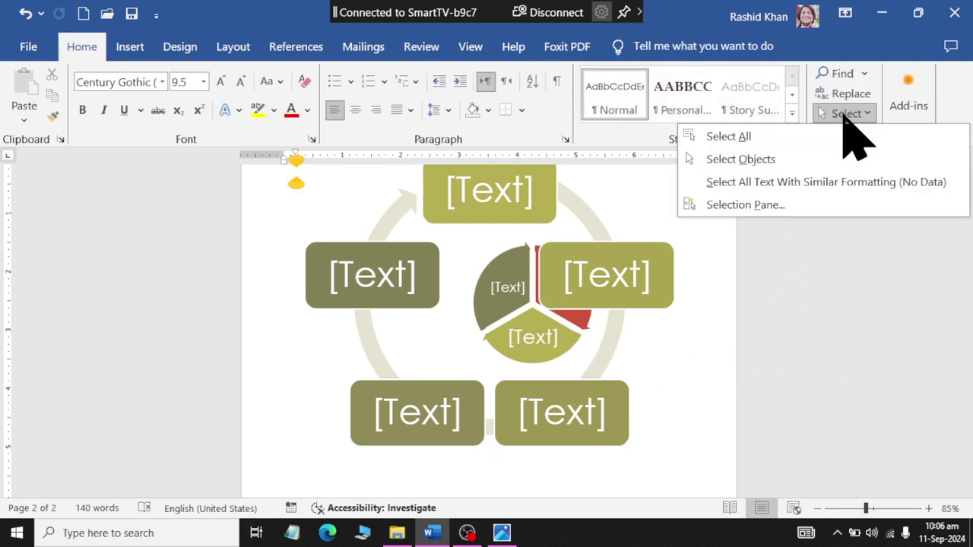
{"action": "left_click", "coordinate": [838, 203]}
{"action": "left_click", "coordinate": [847, 279]}
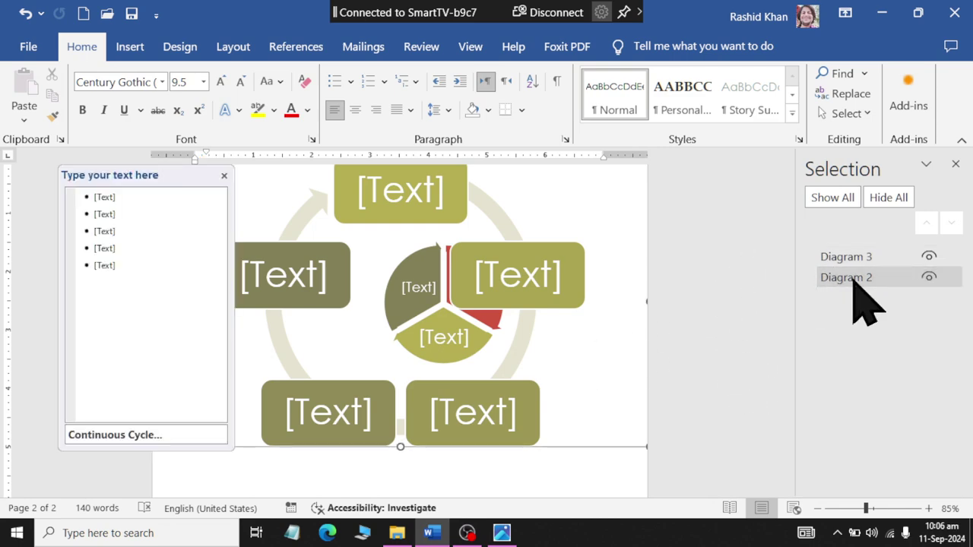
{"action": "left_click", "coordinate": [846, 257]}
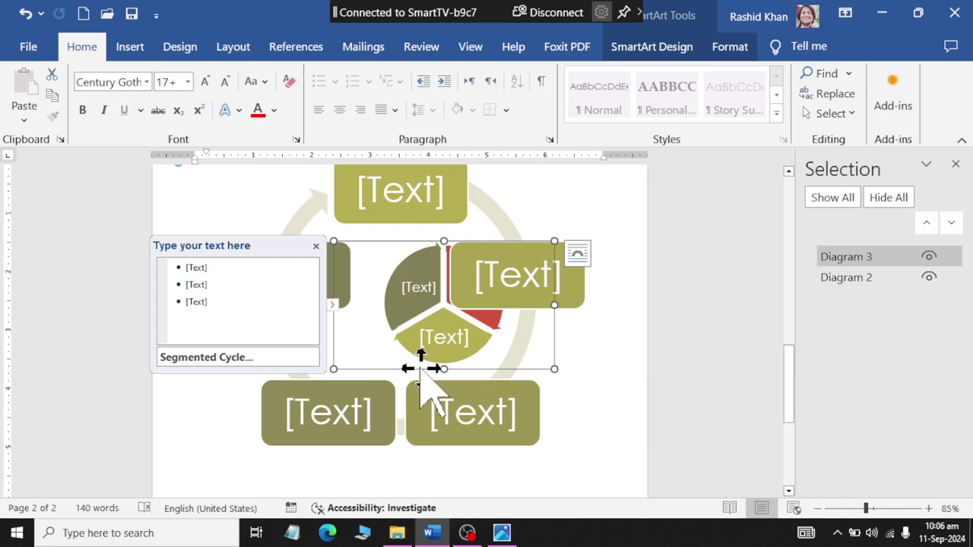
{"action": "left_click_drag", "start_coordinate": [415, 367], "coordinate": [374, 361]}
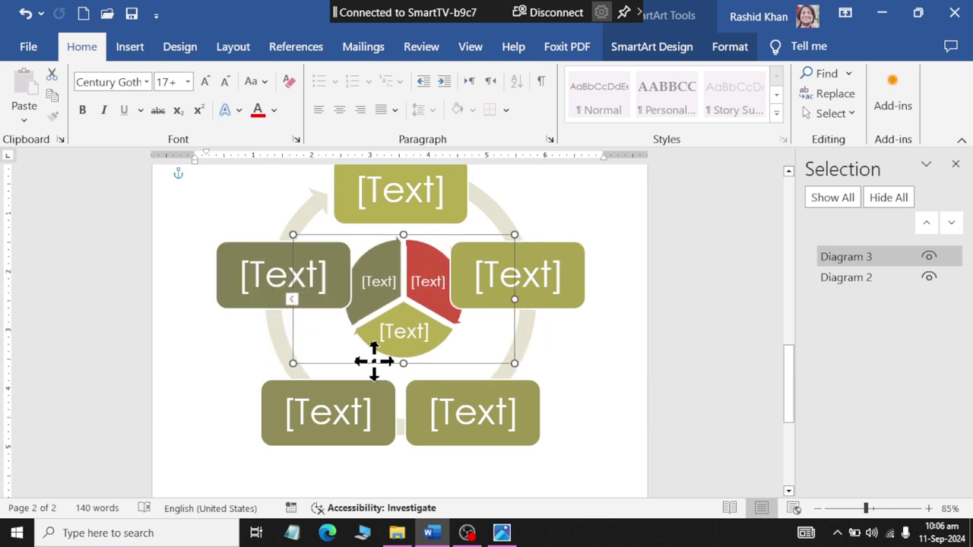
Shrink the right, left, top, bottom-right and bottom-left boxes of the outer cycle
{"action": "left_click", "coordinate": [582, 300]}
{"action": "left_click_drag", "start_coordinate": [584, 310], "coordinate": [560, 304]}
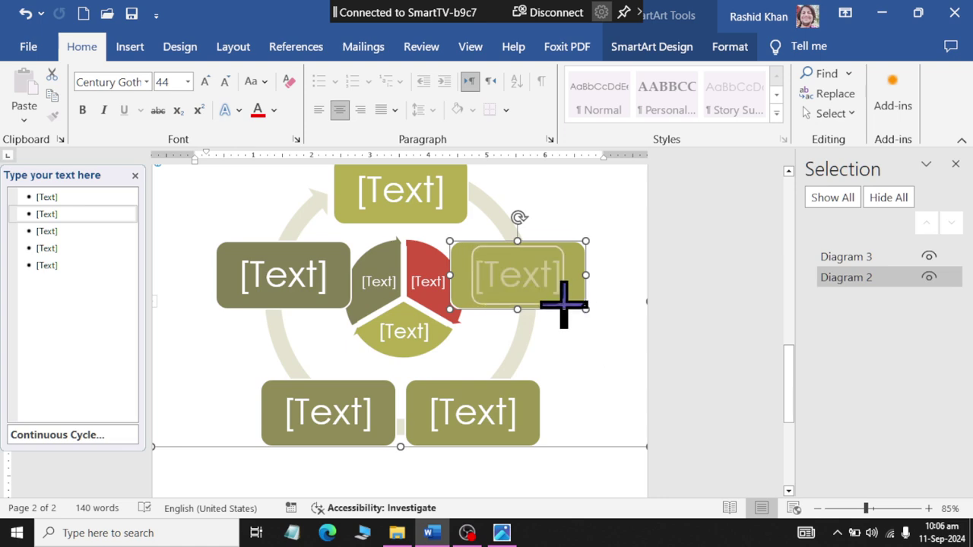
{"action": "left_click", "coordinate": [294, 293]}
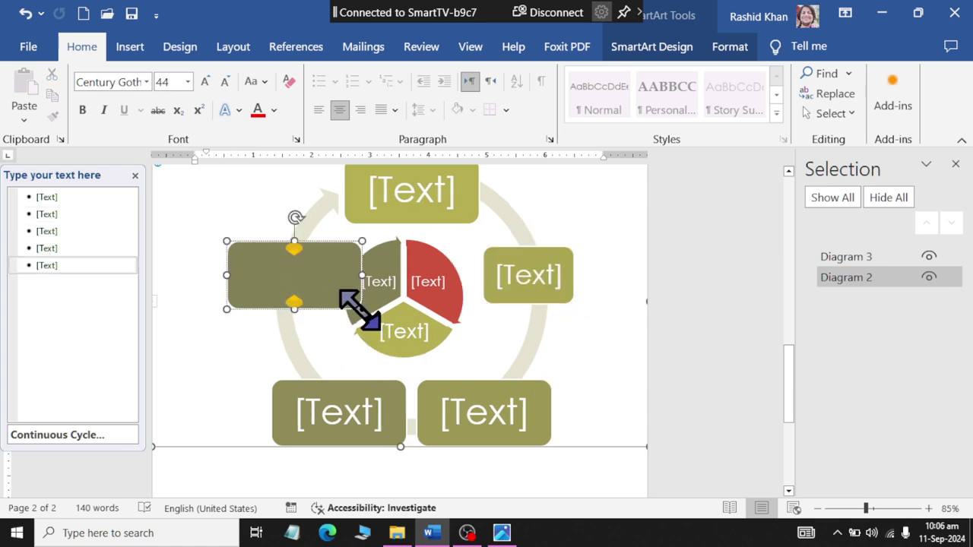
{"action": "left_click_drag", "start_coordinate": [362, 308], "coordinate": [337, 304]}
{"action": "left_click", "coordinate": [451, 219]}
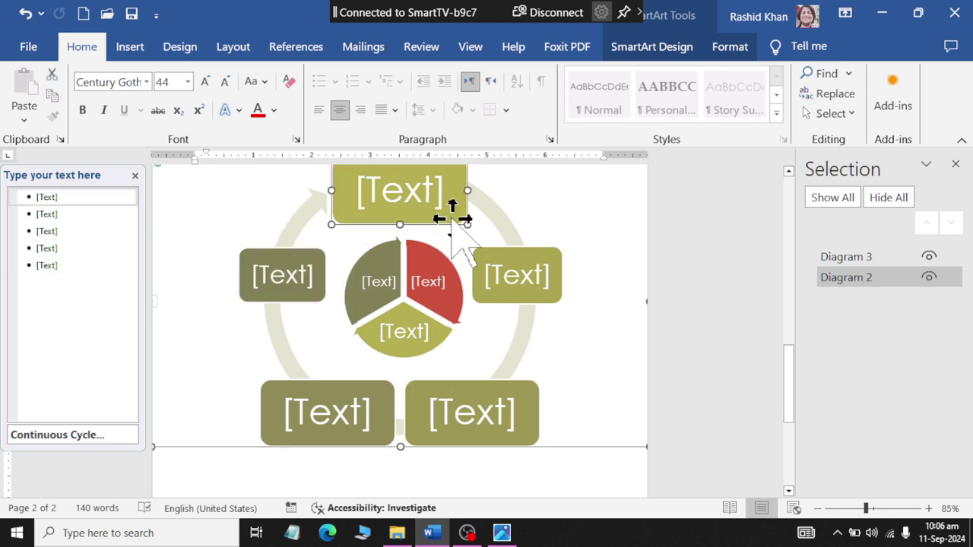
{"action": "left_click_drag", "start_coordinate": [467, 224], "coordinate": [449, 206]}
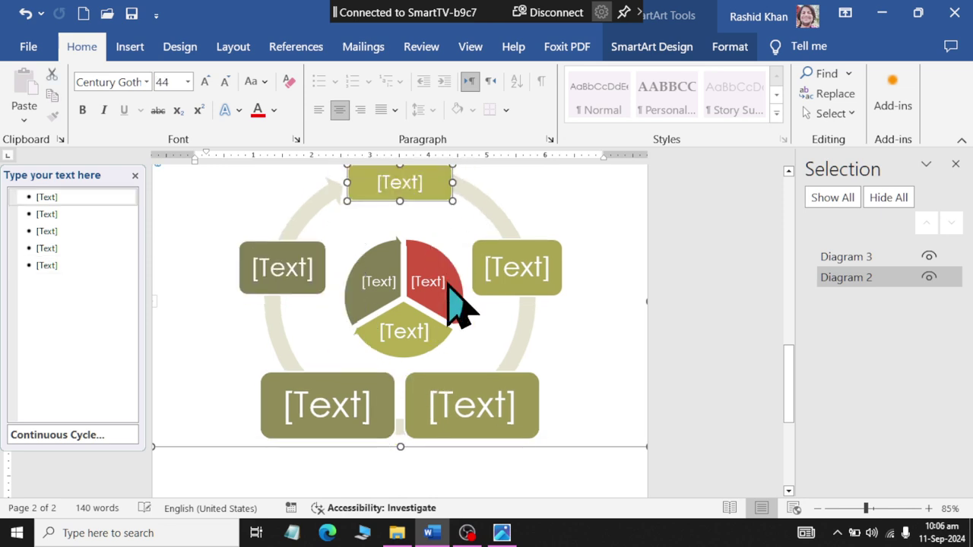
{"action": "left_click", "coordinate": [478, 405]}
{"action": "left_click_drag", "start_coordinate": [536, 437], "coordinate": [517, 410]}
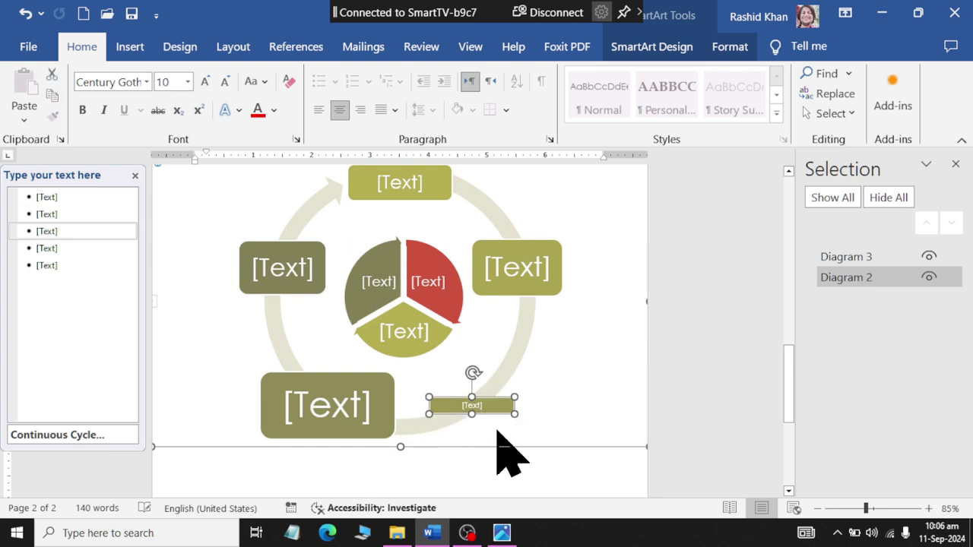
{"action": "key", "text": "ctrl+z"}
{"action": "left_click_drag", "start_coordinate": [532, 433], "coordinate": [521, 423]}
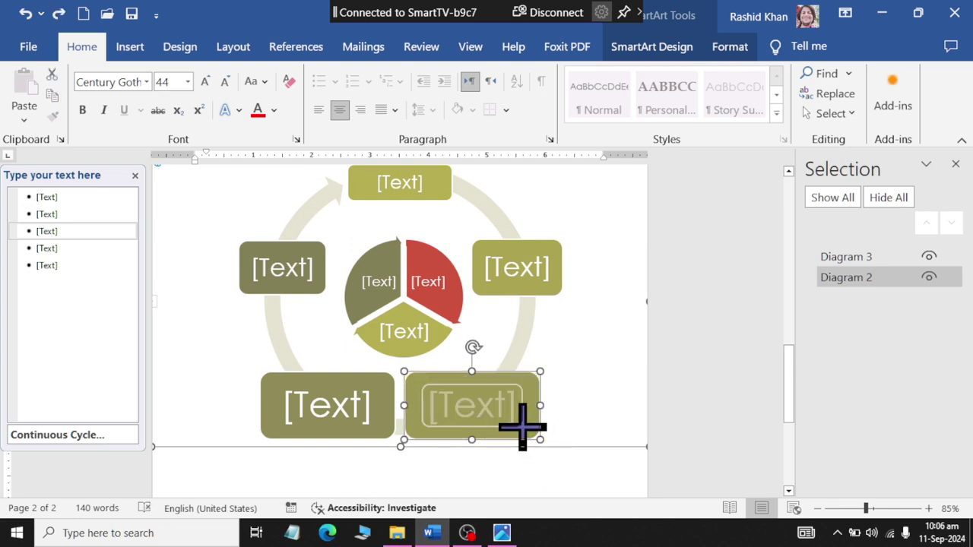
{"action": "left_click", "coordinate": [348, 413]}
{"action": "left_click_drag", "start_coordinate": [395, 442], "coordinate": [376, 435]}
Check and close the Smart Assignment 01 reference image, returning to the Smart Art folder
{"action": "left_click", "coordinate": [617, 381]}
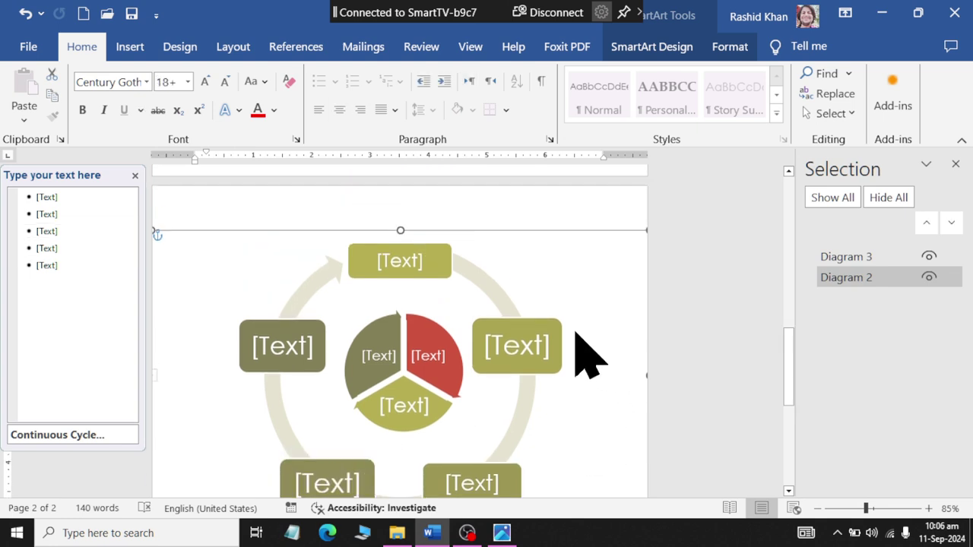
{"action": "key", "text": "alt+Tab"}
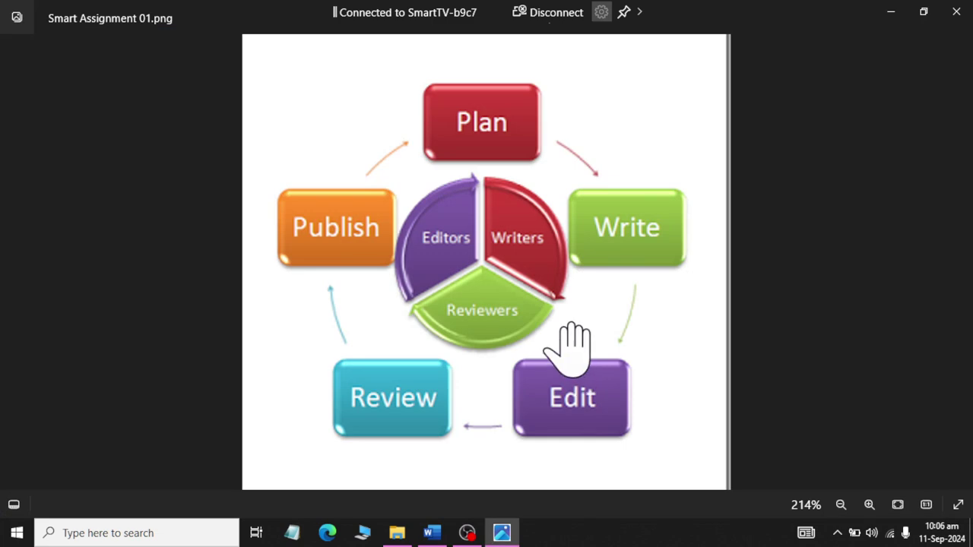
{"action": "left_click", "coordinate": [956, 12]}
{"action": "key", "text": "alt+Tab"}
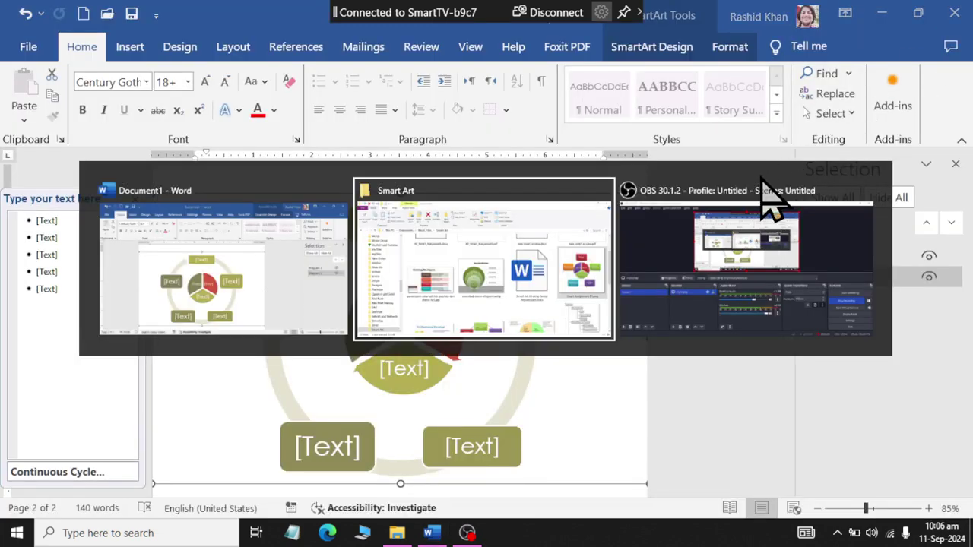
Select Smart Assignment 06.jpg in the Smart Art folder and go back to Word
{"action": "scroll", "coordinate": [959, 350], "scroll_direction": "down", "scroll_amount": 5}
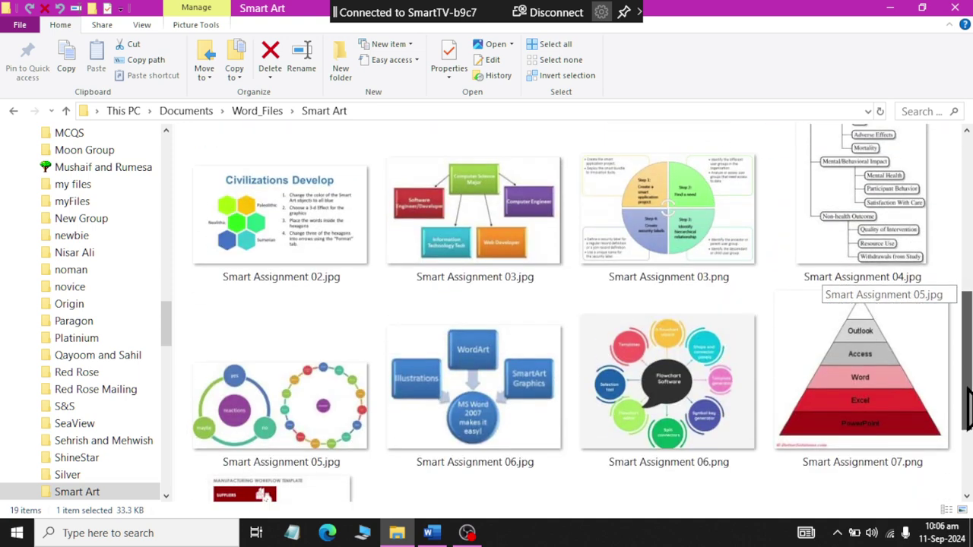
{"action": "scroll", "coordinate": [966, 403], "scroll_direction": "down", "scroll_amount": 1}
{"action": "left_click", "coordinate": [455, 361]}
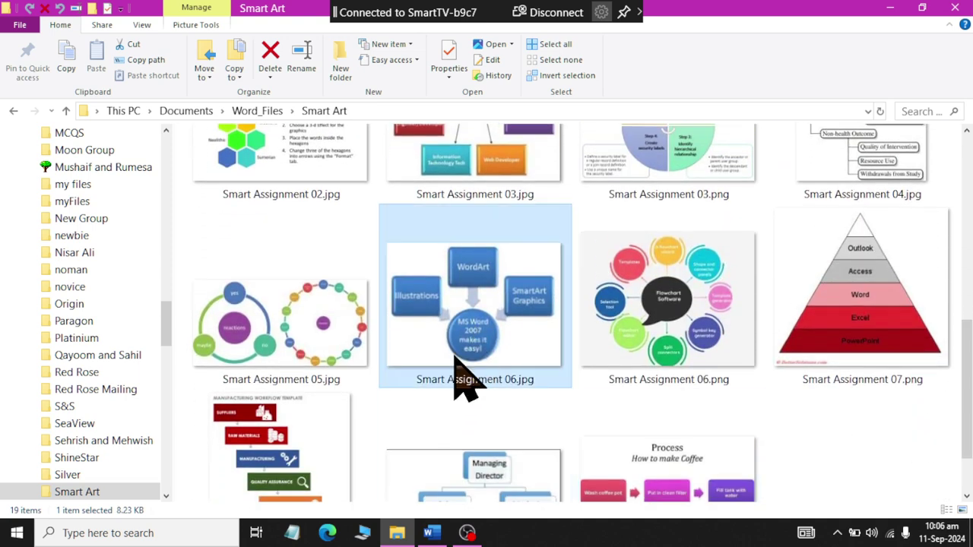
{"action": "key", "text": "alt+Tab"}
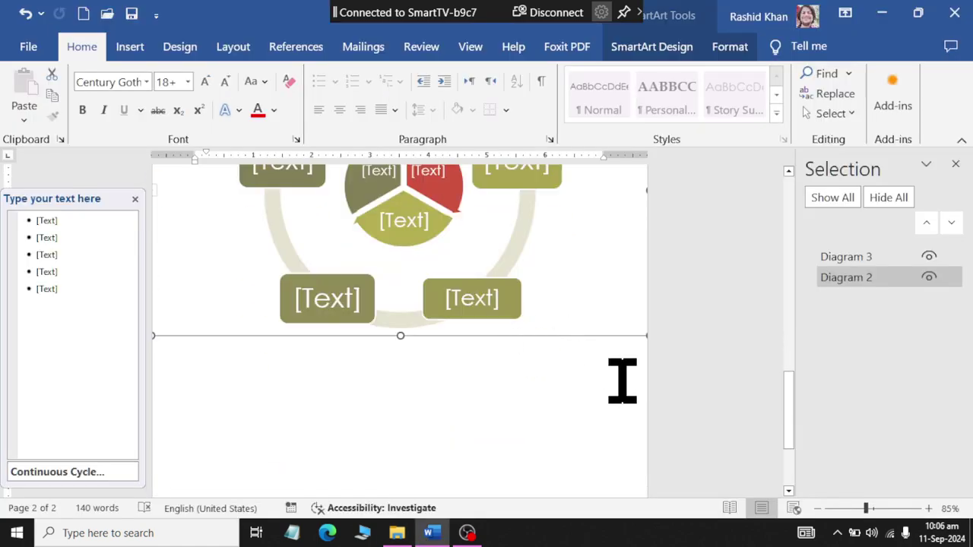
Deselect the cycle diagram and insert two blank pages after it
{"action": "left_click", "coordinate": [621, 380]}
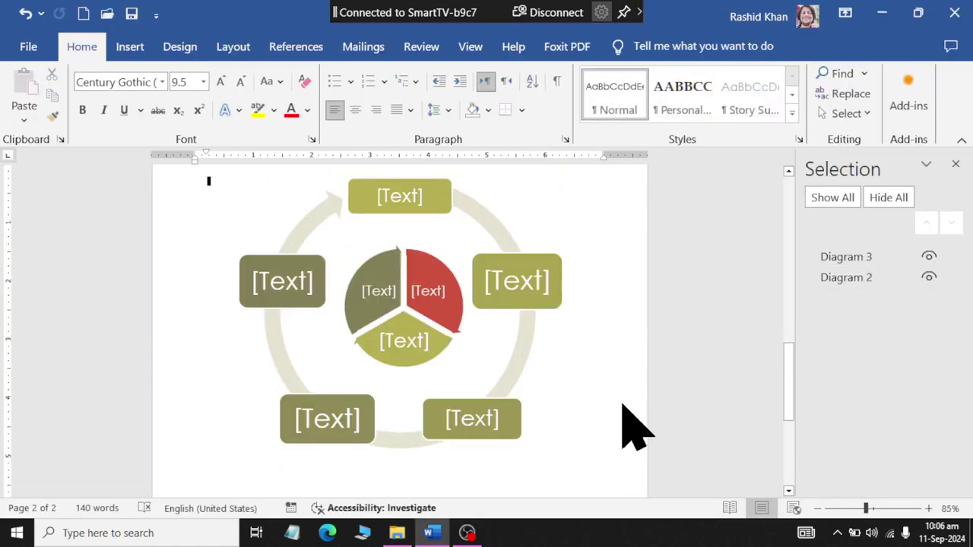
{"action": "left_click", "coordinate": [129, 47]}
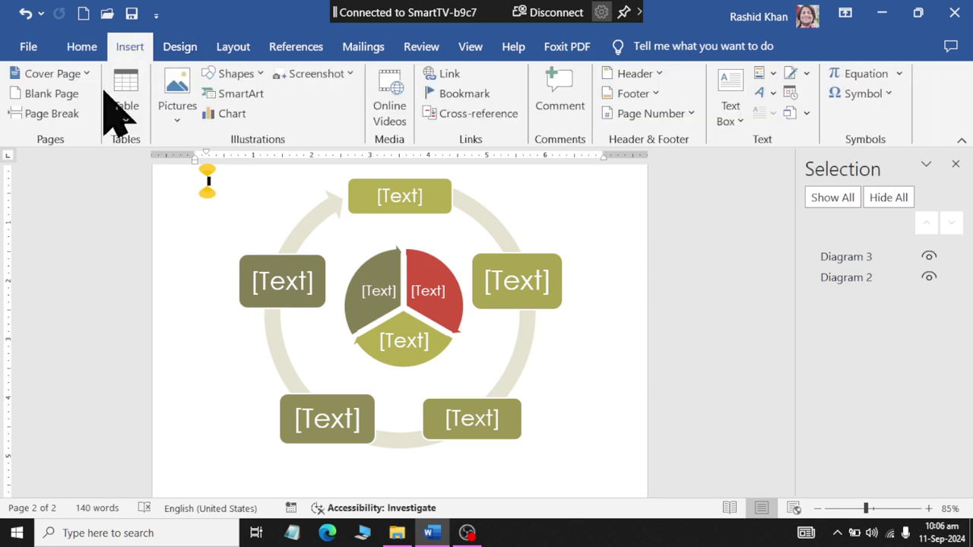
{"action": "left_click", "coordinate": [64, 99]}
{"action": "scroll", "coordinate": [319, 251], "scroll_direction": "down", "scroll_amount": 3}
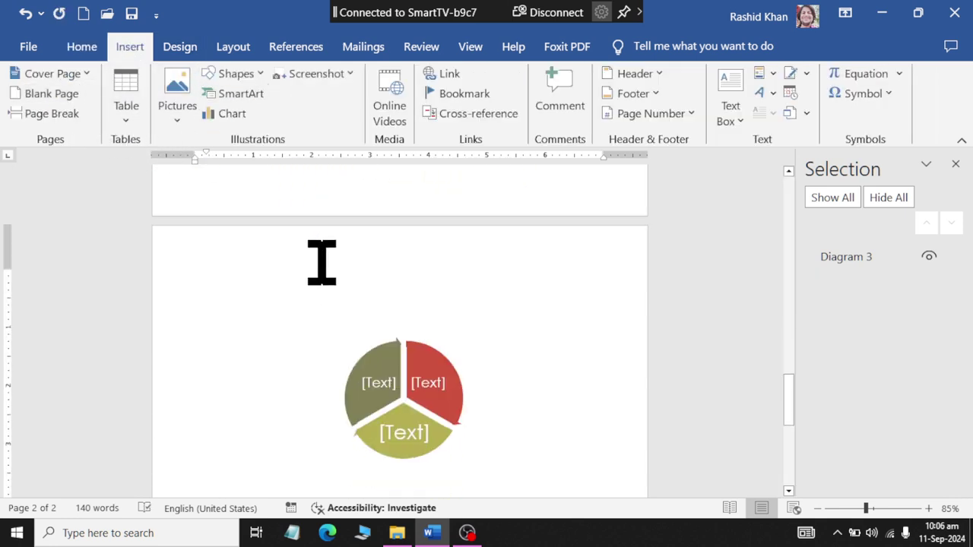
{"action": "left_click", "coordinate": [80, 93]}
{"action": "scroll", "coordinate": [296, 262], "scroll_direction": "up", "scroll_amount": 2}
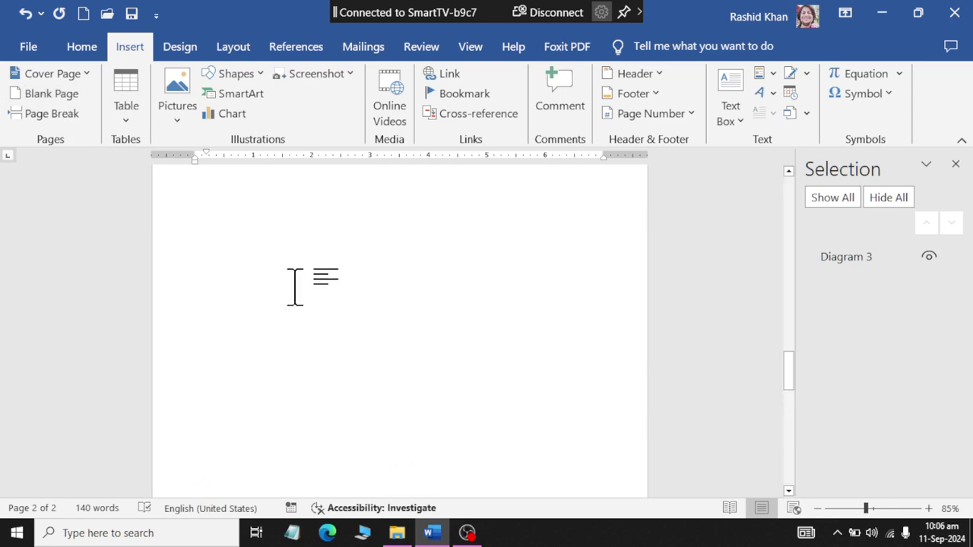
{"action": "scroll", "coordinate": [258, 288], "scroll_direction": "up", "scroll_amount": 2}
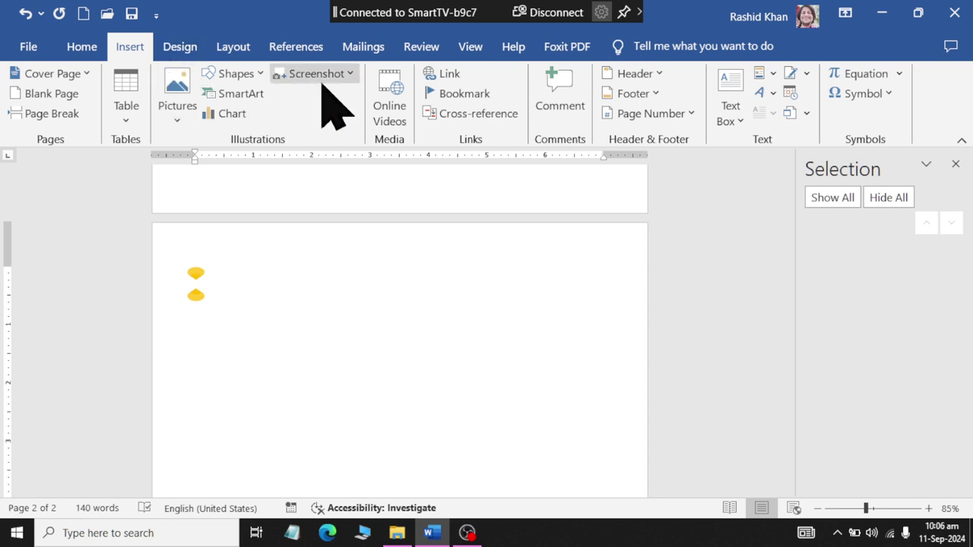
Browse the SmartArt categories and insert the Relationship > Converging Radial layout
{"action": "left_click", "coordinate": [240, 94]}
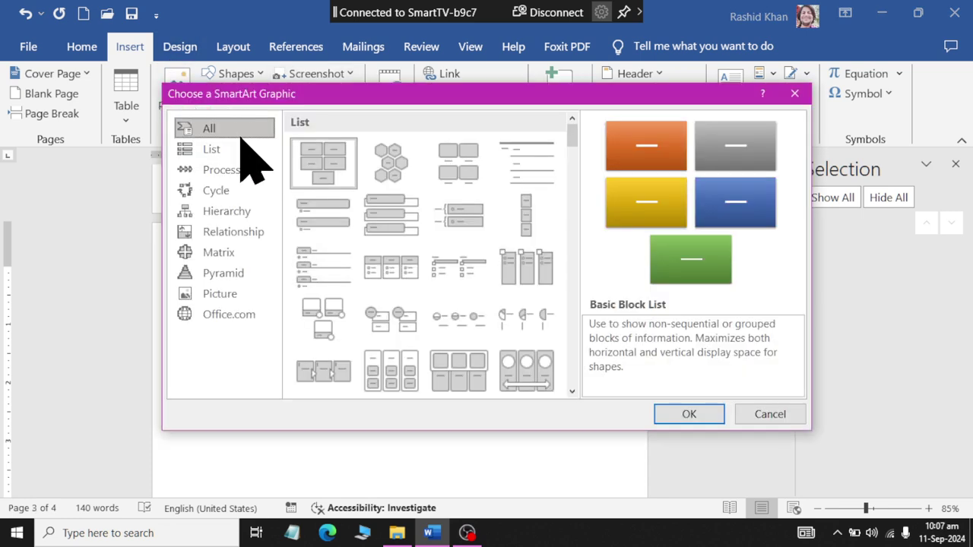
{"action": "left_click", "coordinate": [243, 194]}
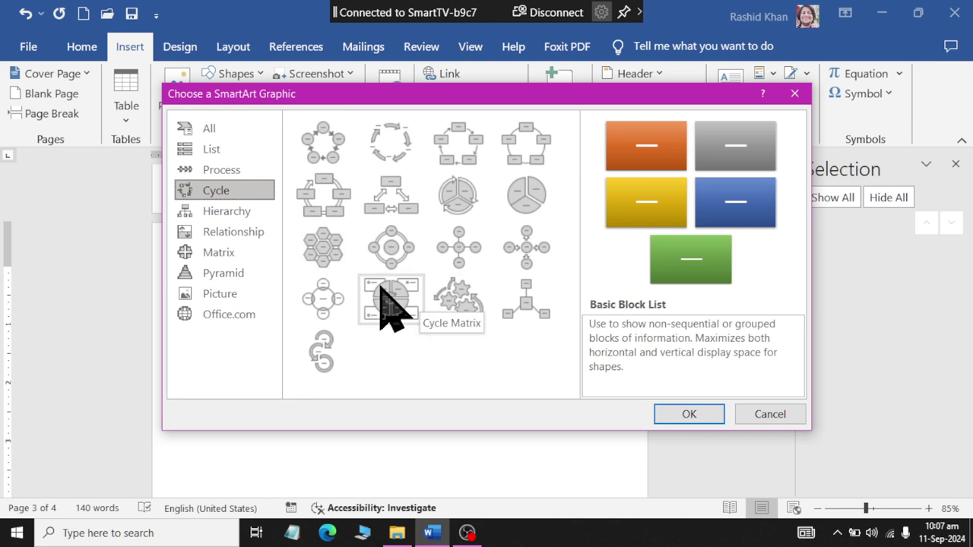
{"action": "left_click", "coordinate": [247, 212]}
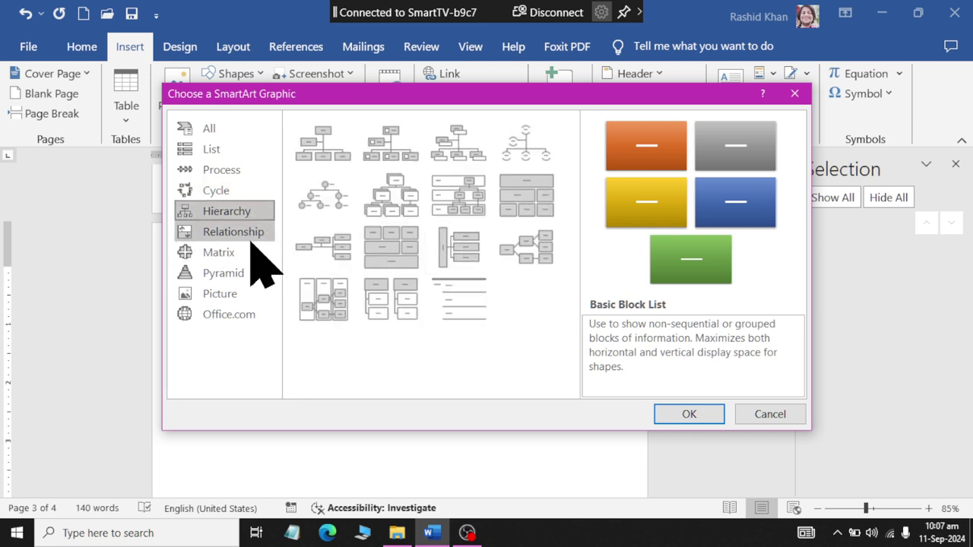
{"action": "left_click", "coordinate": [262, 250]}
{"action": "left_click", "coordinate": [261, 237]}
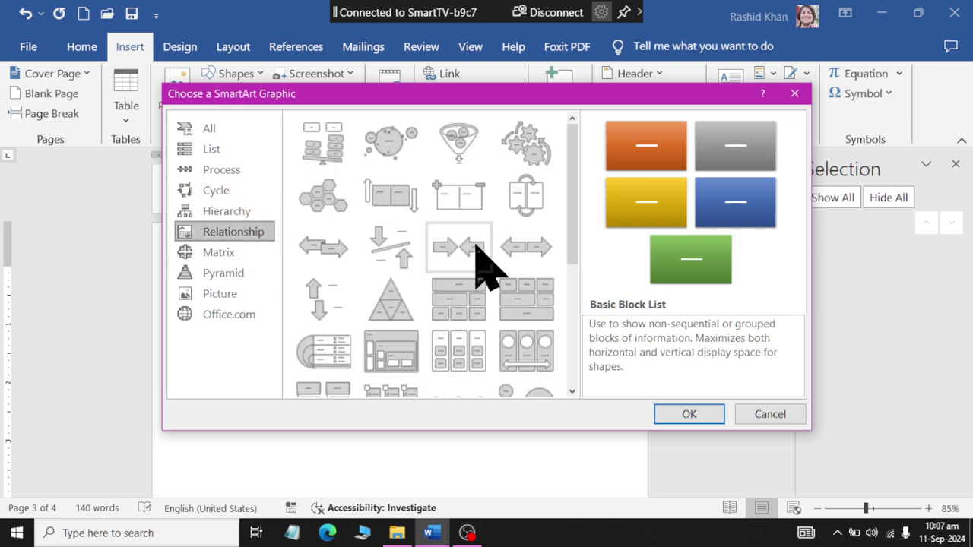
{"action": "left_click_drag", "start_coordinate": [569, 228], "coordinate": [575, 369]}
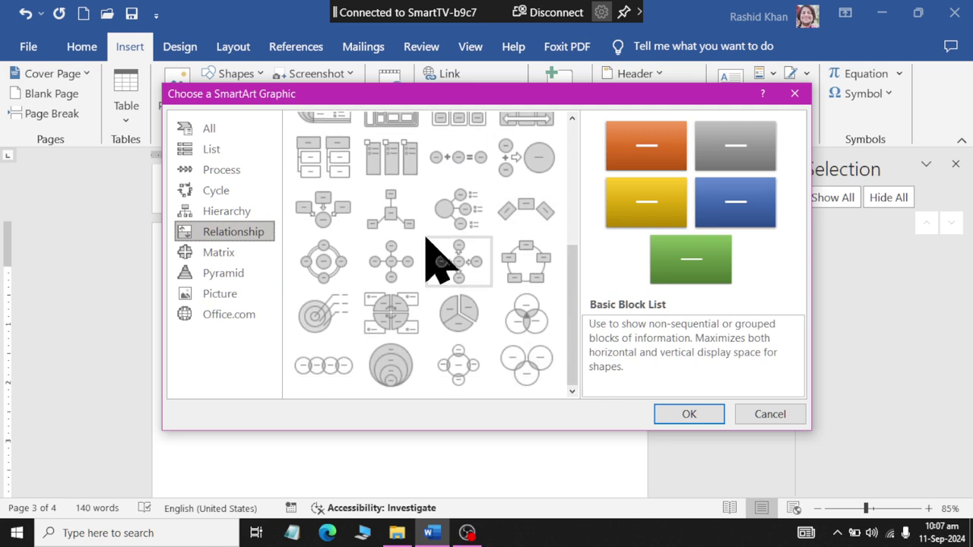
{"action": "left_click", "coordinate": [390, 211]}
{"action": "left_click", "coordinate": [326, 213]}
{"action": "left_click", "coordinate": [688, 417]}
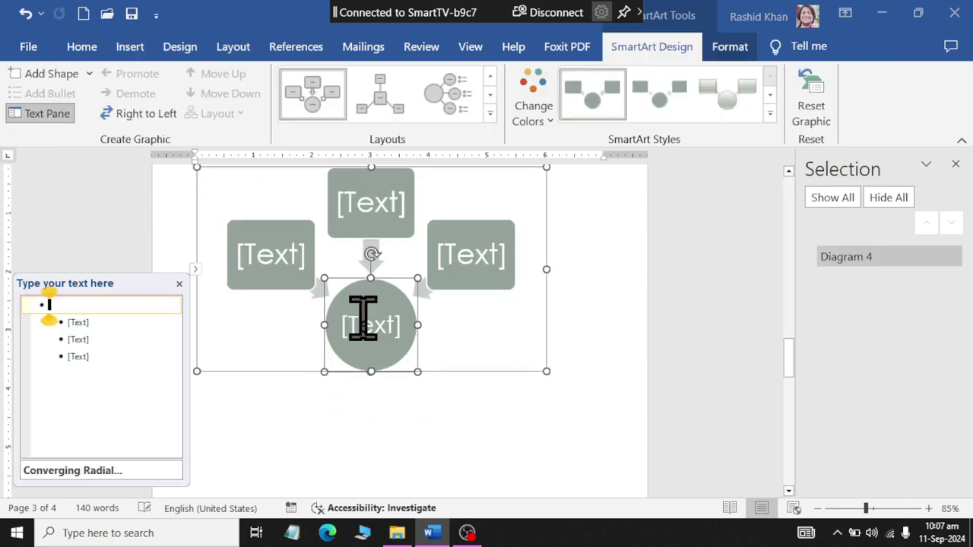
Label the centre shape Computer, the top shape Keyboard and the left shape CPU
{"action": "left_click", "coordinate": [345, 323]}
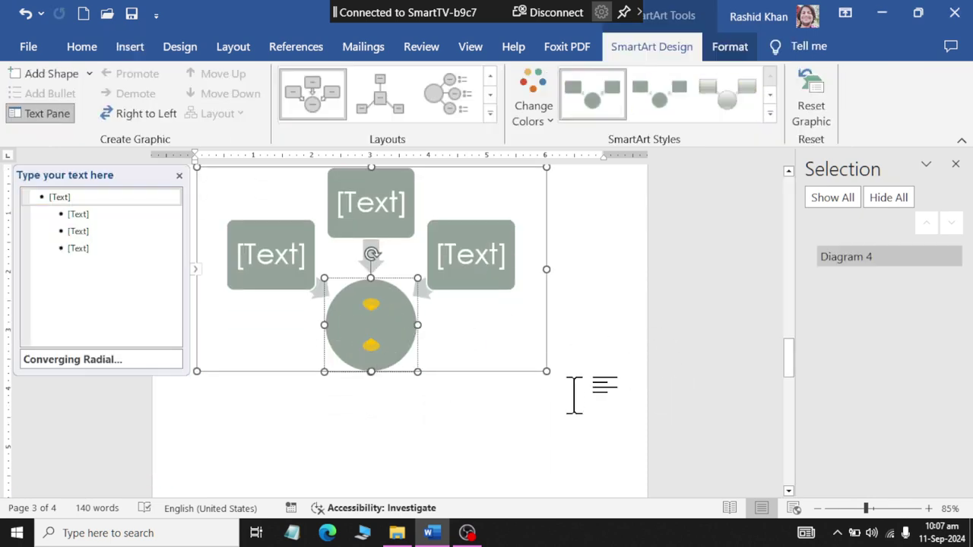
{"action": "type", "text": "Computer"}
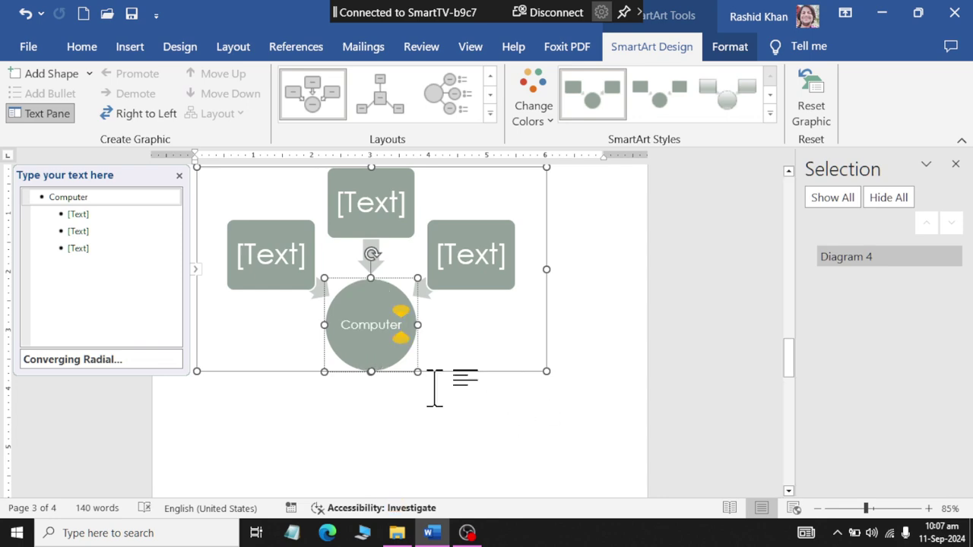
{"action": "left_click", "coordinate": [382, 212]}
{"action": "type", "text": "K"}
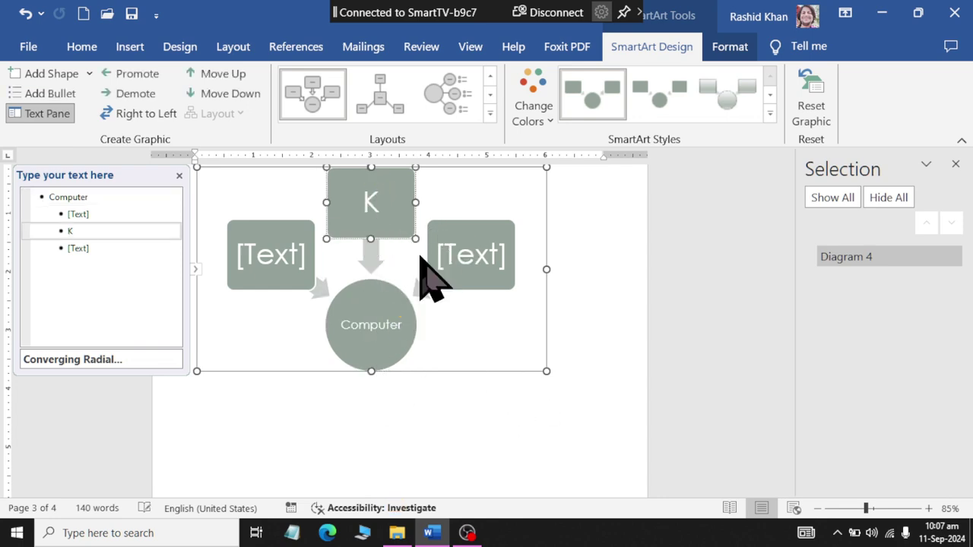
{"action": "type", "text": "eyboard"}
{"action": "left_click", "coordinate": [467, 266]}
{"action": "type", "text": "Mouse"}
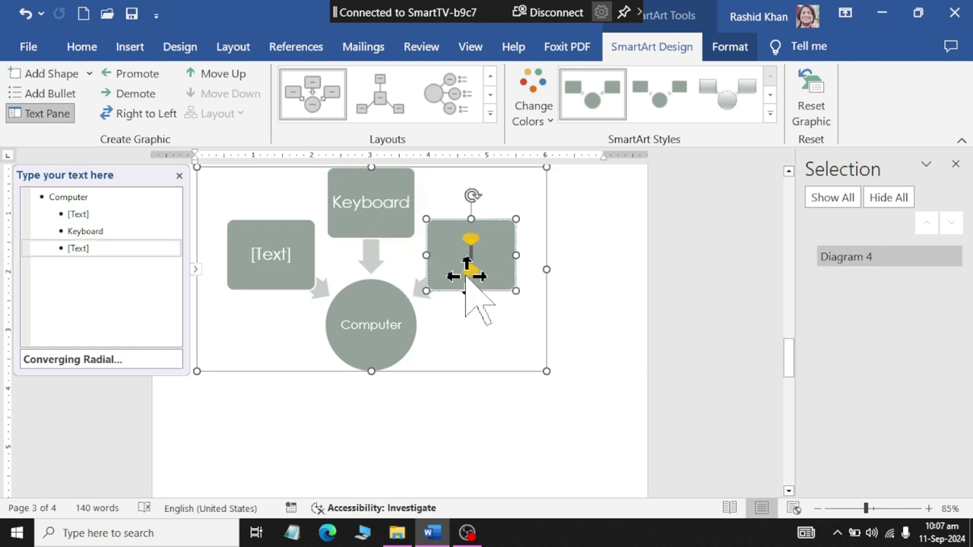
{"action": "left_click", "coordinate": [262, 258]}
{"action": "type", "text": "CPU"}
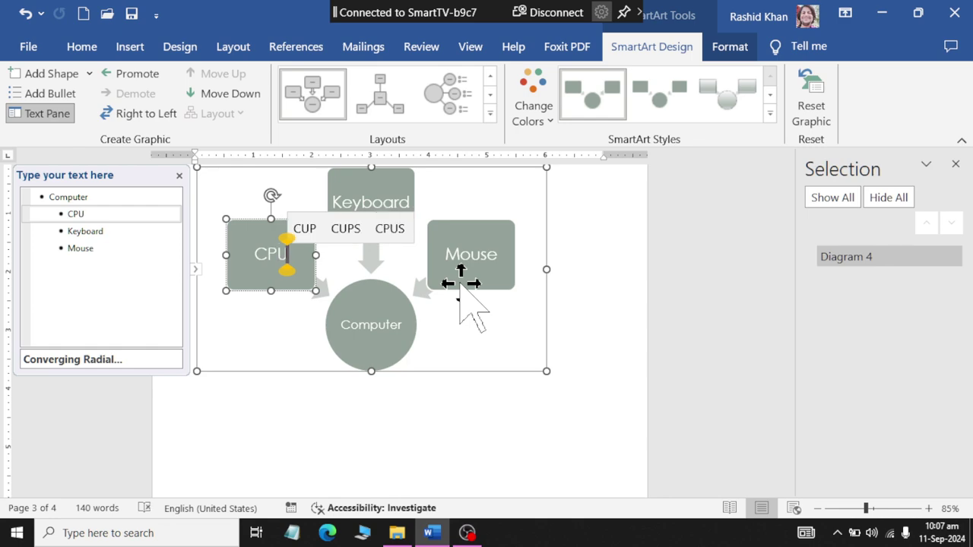
Add two more shapes after Mouse and LCD, labelled Printer and Scannar
{"action": "left_click", "coordinate": [142, 249]}
{"action": "key", "text": "Return"}
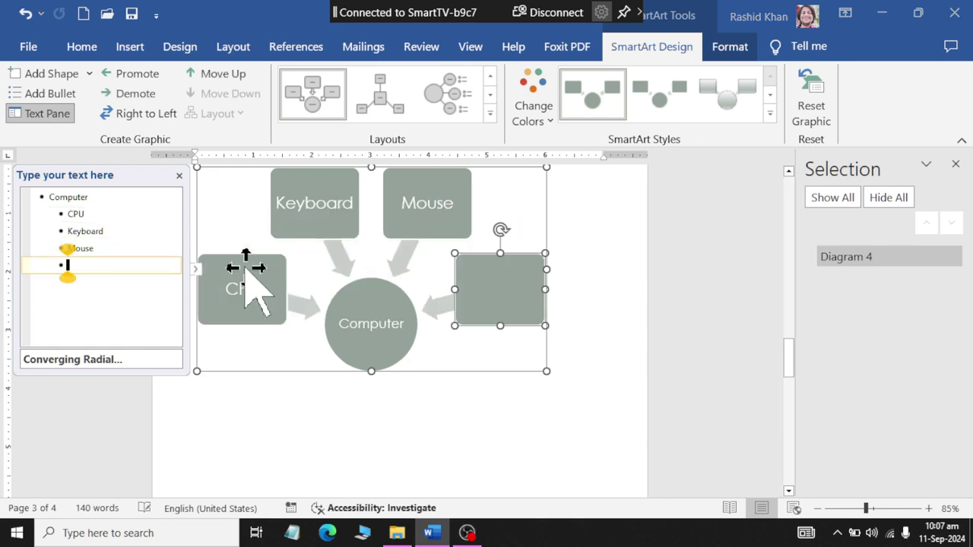
{"action": "type", "text": "LCD"}
{"action": "key", "text": "Return"}
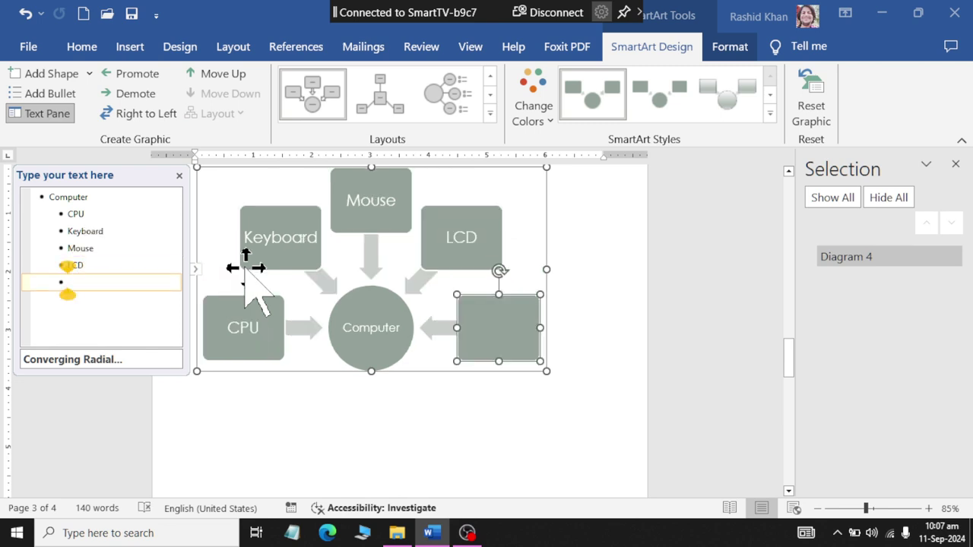
{"action": "type", "text": "Printer"}
{"action": "key", "text": "Return"}
{"action": "type", "text": "Sca"}
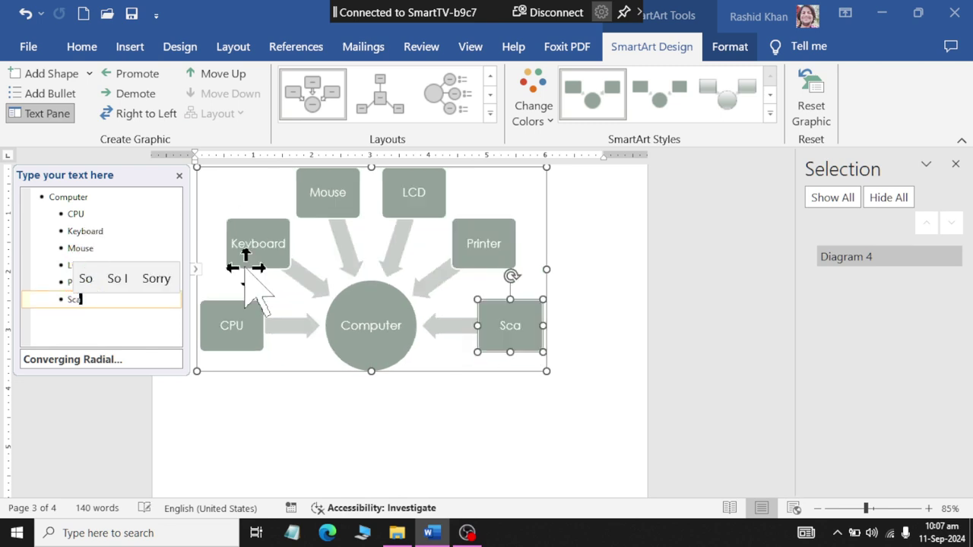
{"action": "type", "text": "nnar"}
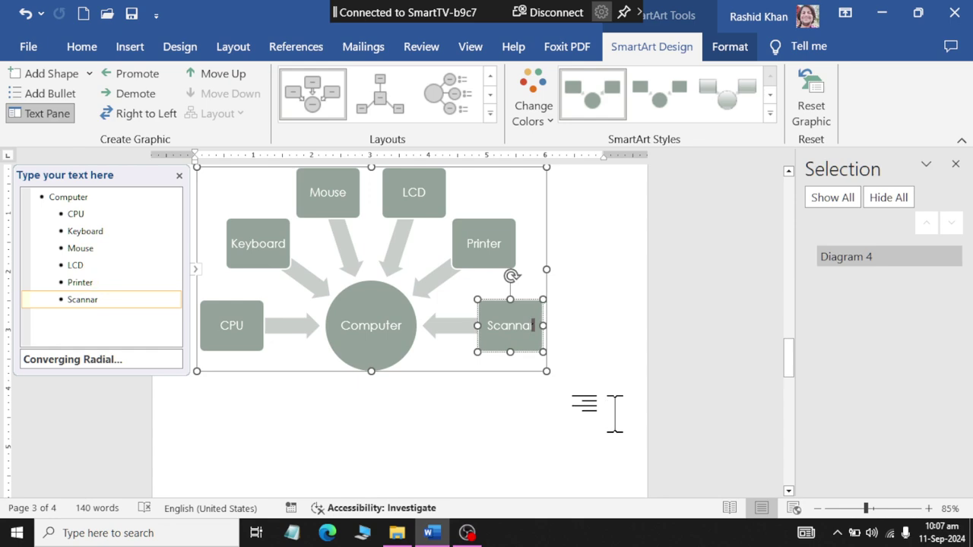
{"action": "left_click", "coordinate": [648, 310]}
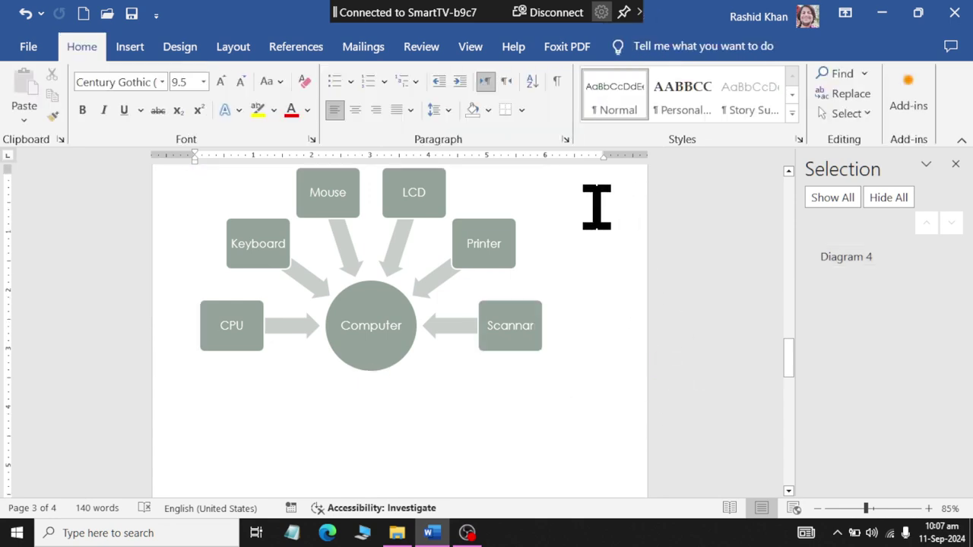
Look through the reference images in File Explorer, then return to the Word document
{"action": "scroll", "coordinate": [426, 274], "scroll_direction": "up", "scroll_amount": 1}
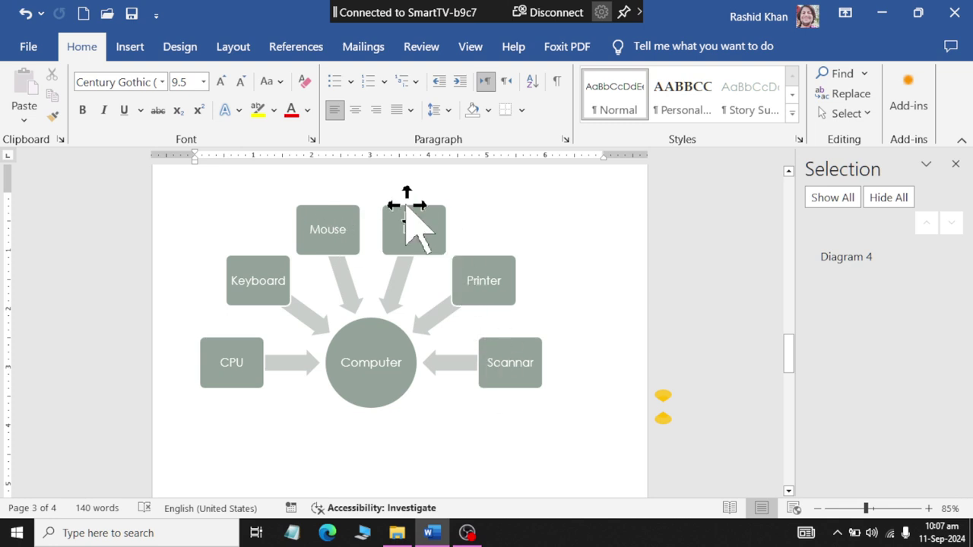
{"action": "scroll", "coordinate": [456, 342], "scroll_direction": "down", "scroll_amount": 2}
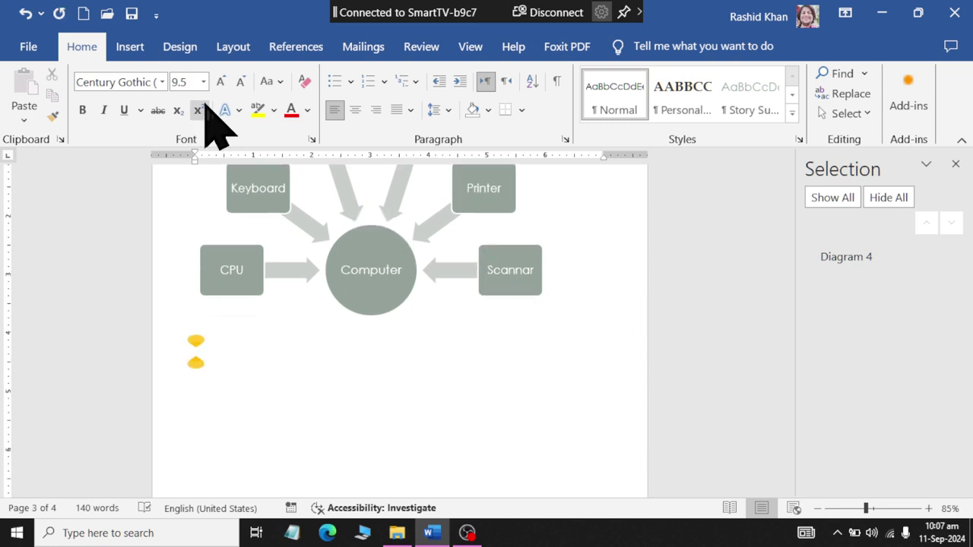
{"action": "key", "text": "alt+Tab"}
{"action": "scroll", "coordinate": [449, 228], "scroll_direction": "down", "scroll_amount": 2}
{"action": "scroll", "coordinate": [456, 265], "scroll_direction": "down", "scroll_amount": 5}
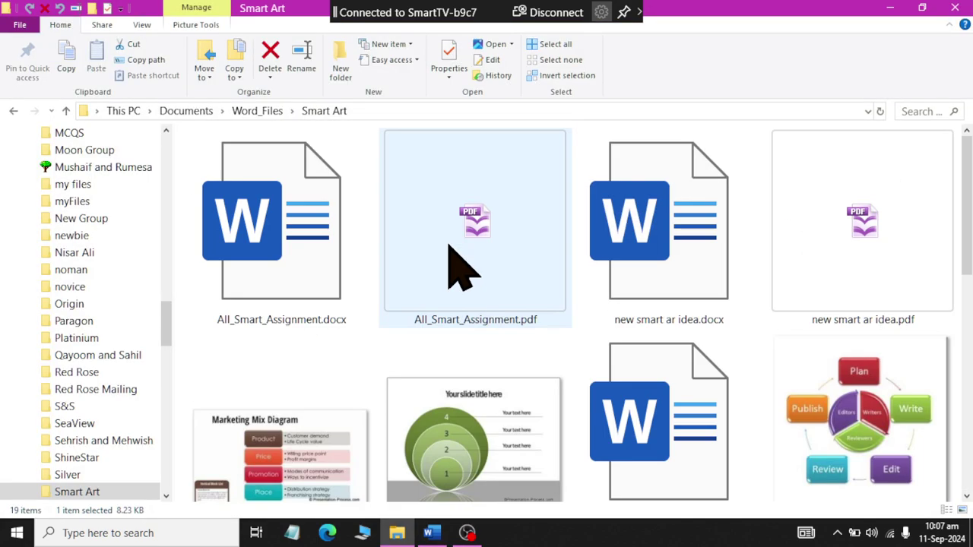
{"action": "scroll", "coordinate": [455, 261], "scroll_direction": "down", "scroll_amount": 5}
{"action": "key", "text": "alt+Tab"}
{"action": "left_click", "coordinate": [130, 46]}
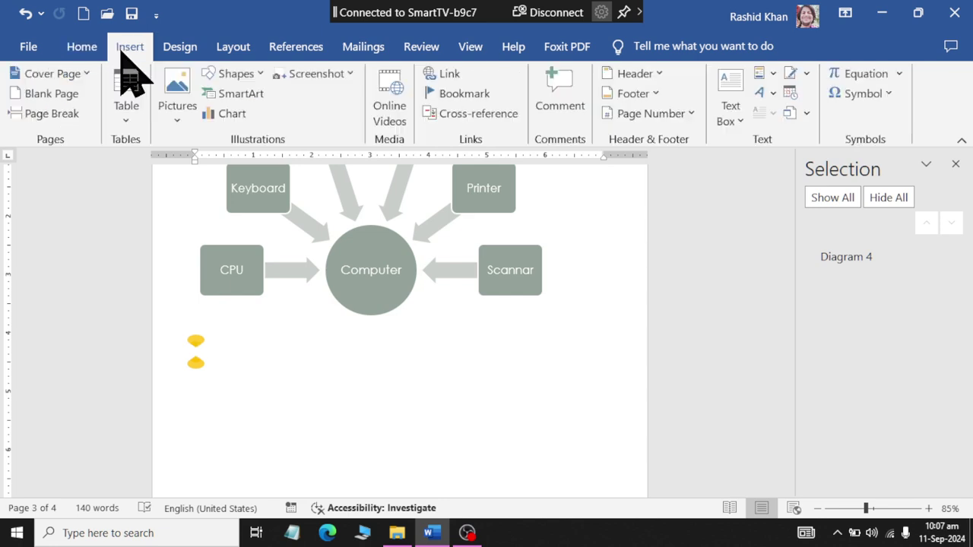
Choose Radial Cluster from the Relationship SmartArt layouts and insert it
{"action": "left_click", "coordinate": [243, 97]}
{"action": "left_click", "coordinate": [241, 234]}
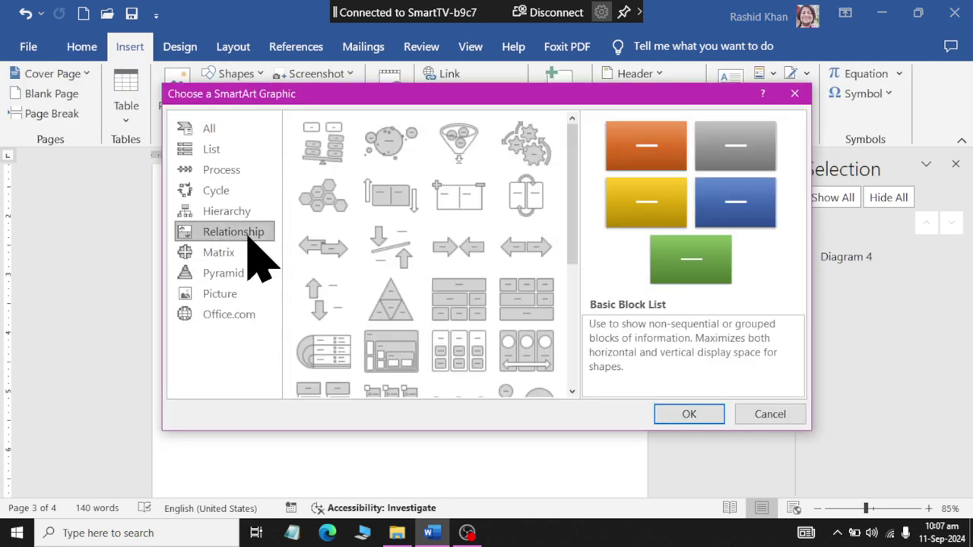
{"action": "scroll", "coordinate": [578, 335], "scroll_direction": "down", "scroll_amount": 5}
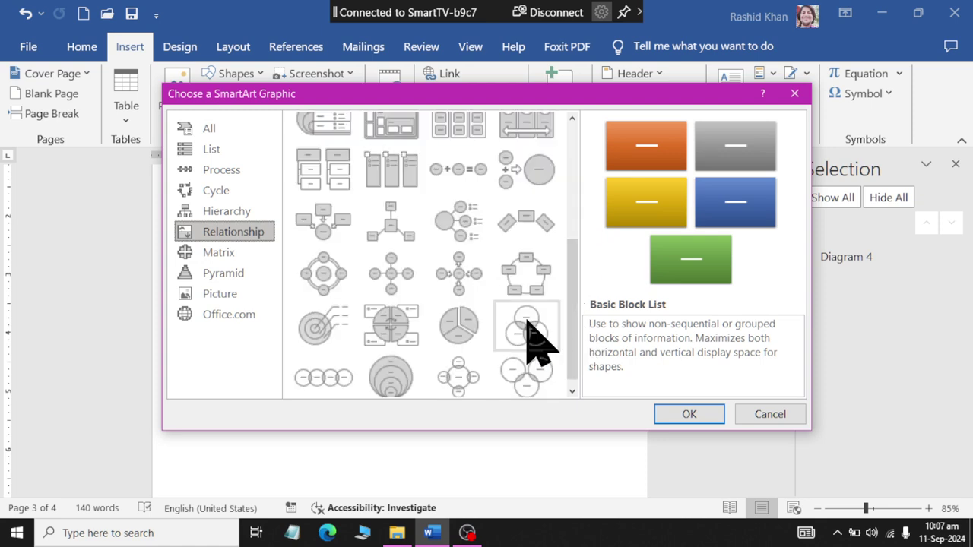
{"action": "left_click", "coordinate": [371, 287]}
{"action": "left_click", "coordinate": [388, 233]}
{"action": "left_click", "coordinate": [676, 416]}
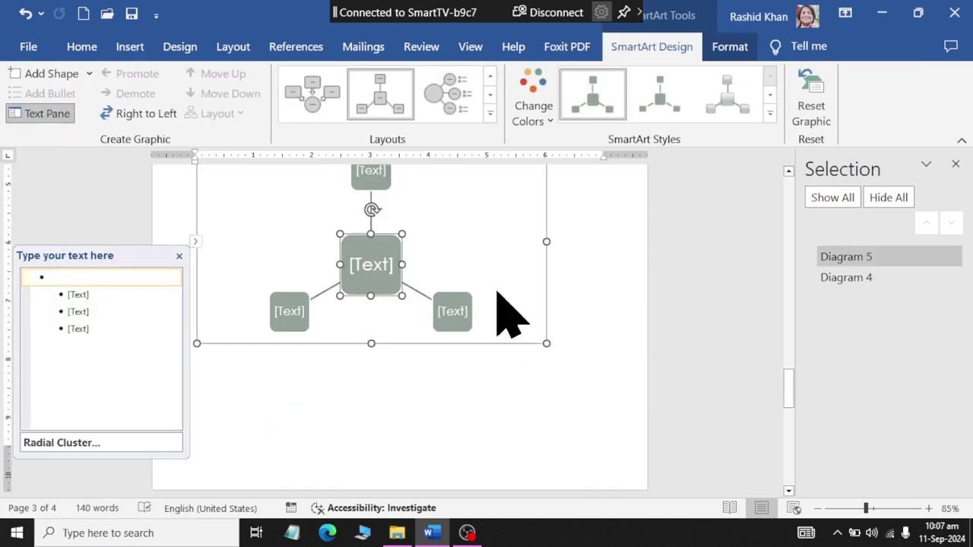
Label the centre shape Inverter and the top shape Solar Grids
{"action": "left_click", "coordinate": [373, 264]}
{"action": "type", "text": "In"}
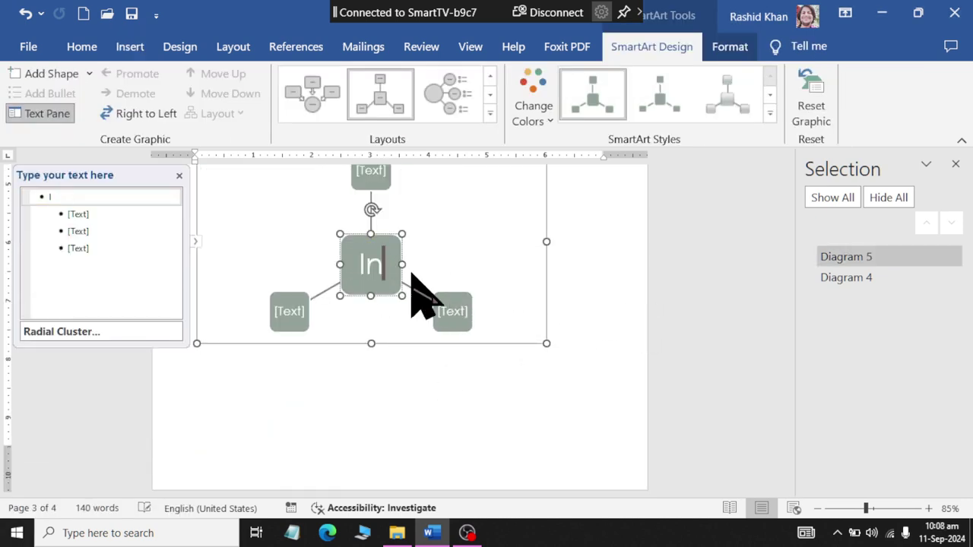
{"action": "type", "text": "verter"}
{"action": "scroll", "coordinate": [336, 293], "scroll_direction": "up", "scroll_amount": 1}
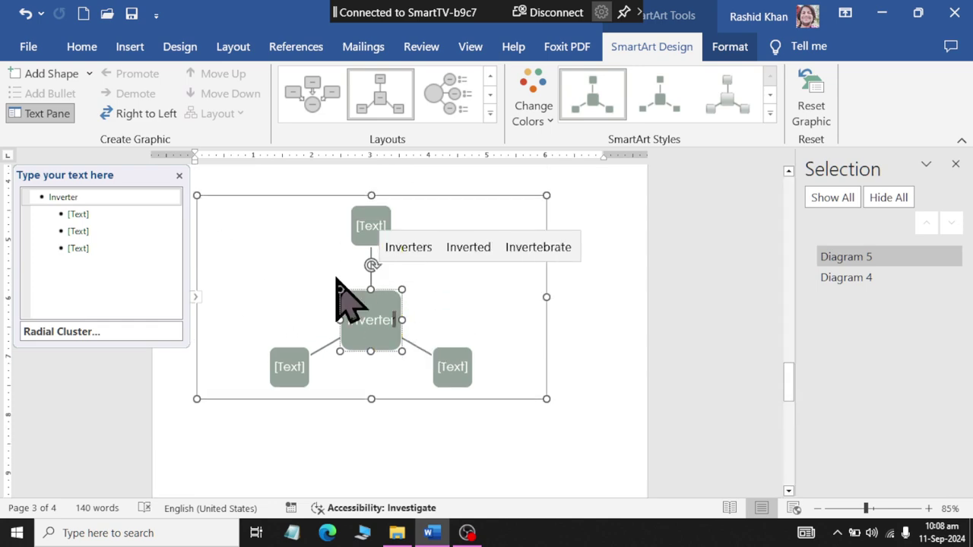
{"action": "left_click", "coordinate": [371, 221]}
{"action": "left_click", "coordinate": [104, 237]}
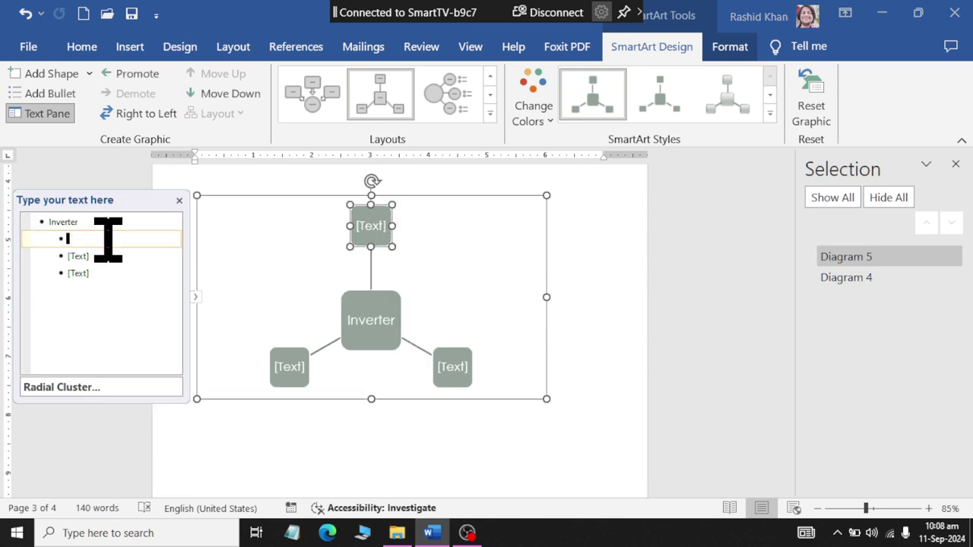
{"action": "type", "text": "Solar Gr"}
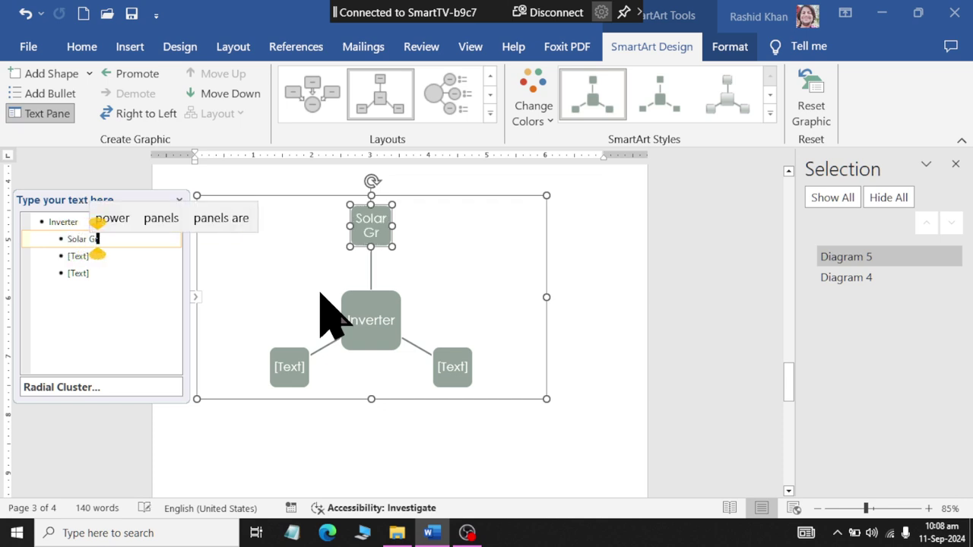
{"action": "type", "text": "ids"}
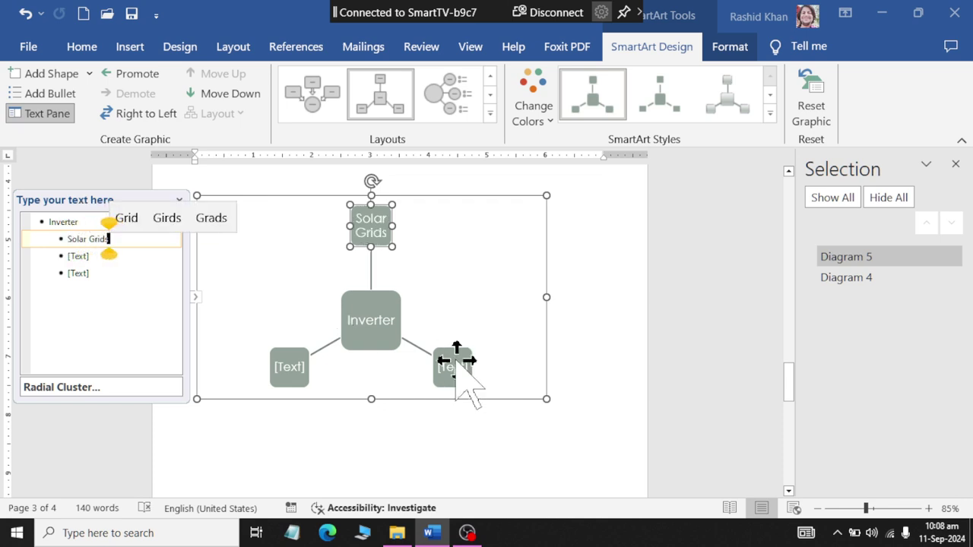
Label the two remaining shapes HECO and Battery
{"action": "left_click", "coordinate": [146, 270]}
{"action": "left_click", "coordinate": [126, 258]}
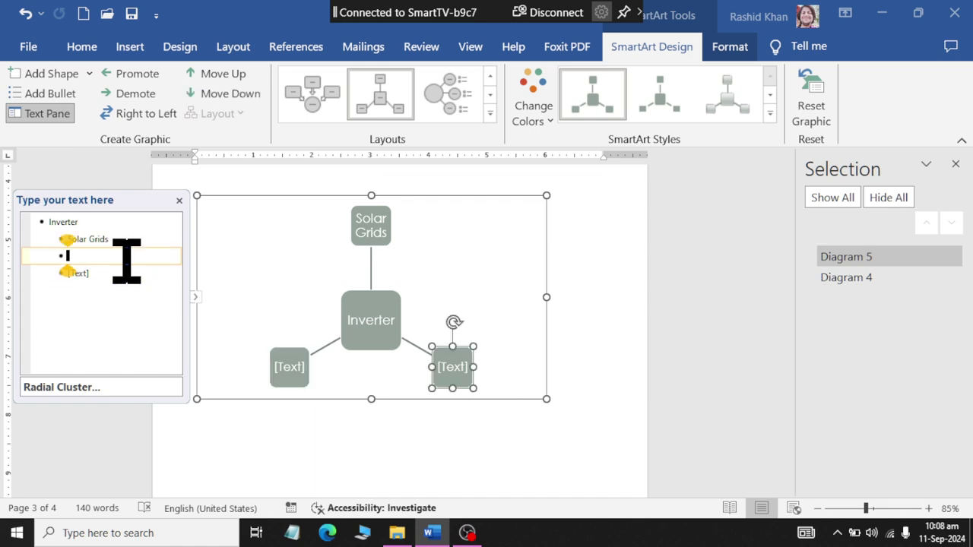
{"action": "type", "text": "HECON"}
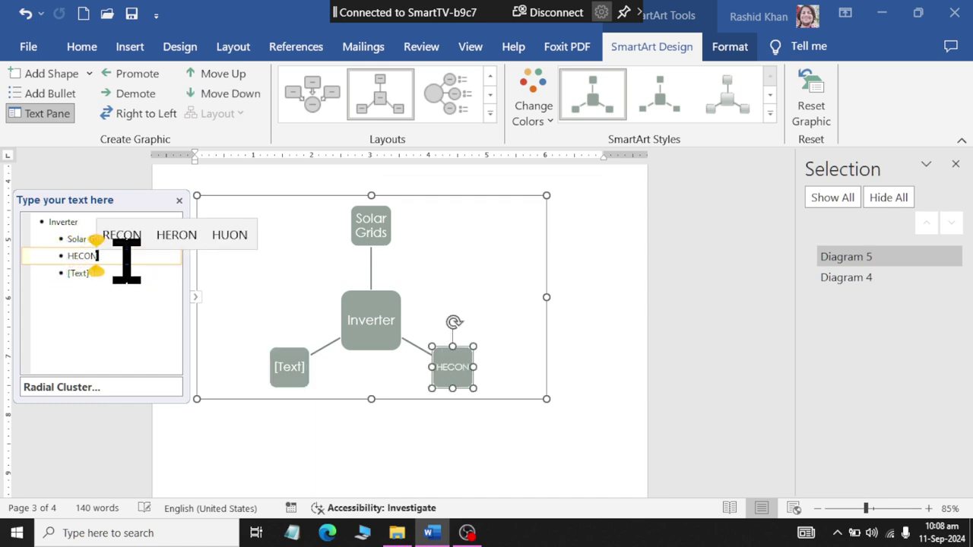
{"action": "key", "text": "BackSpace"}
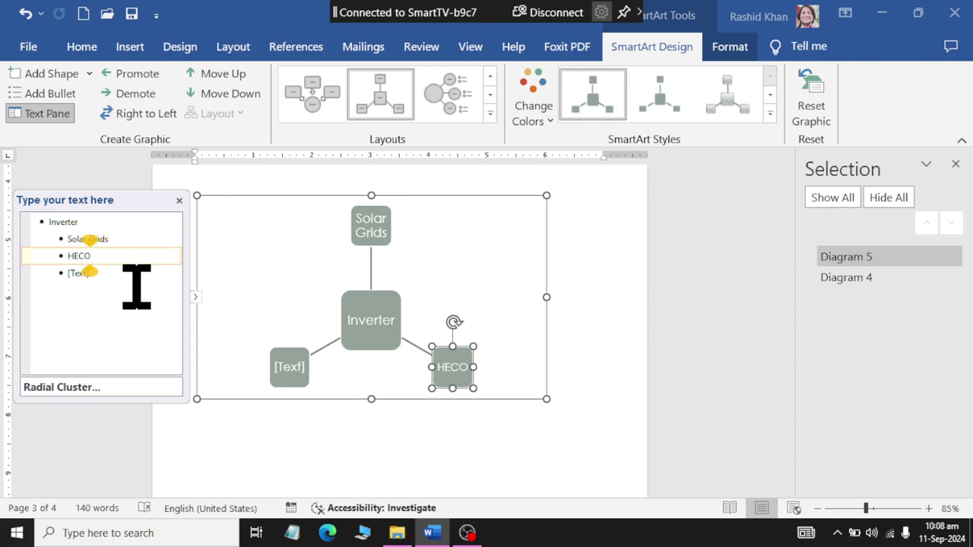
{"action": "left_click", "coordinate": [135, 279]}
{"action": "type", "text": "Battery"}
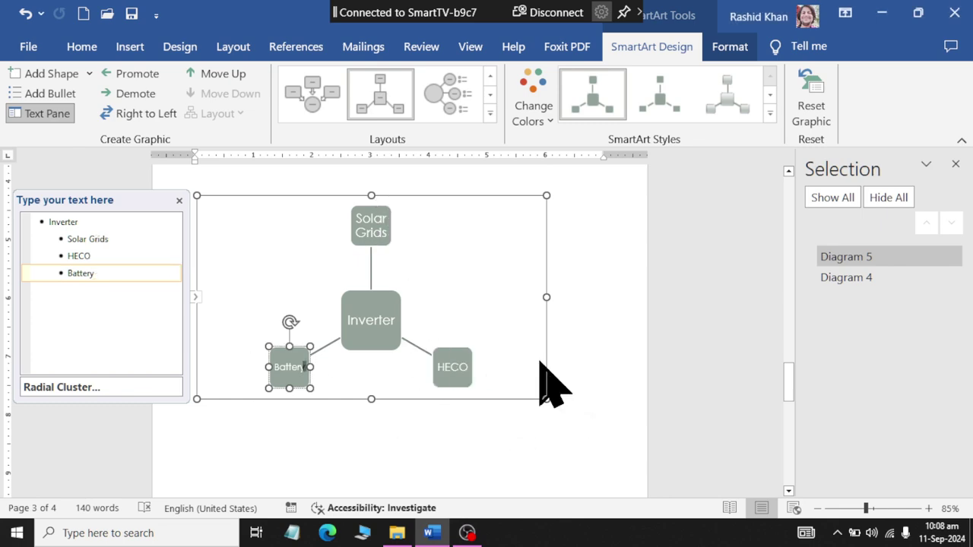
{"action": "right_click", "coordinate": [610, 346]}
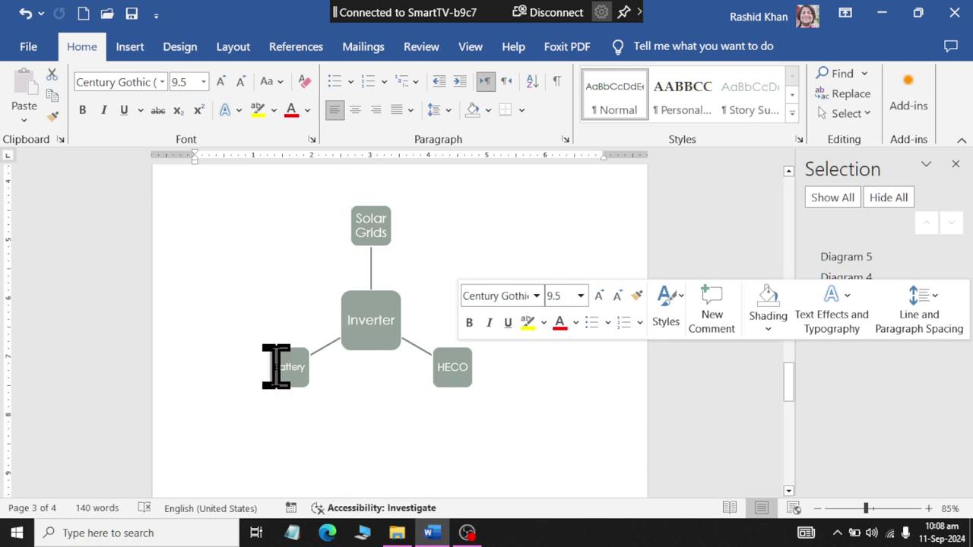
Select the Inverter and Battery shapes, then switch to the Smart Art folder in File Explorer
{"action": "left_click", "coordinate": [365, 344]}
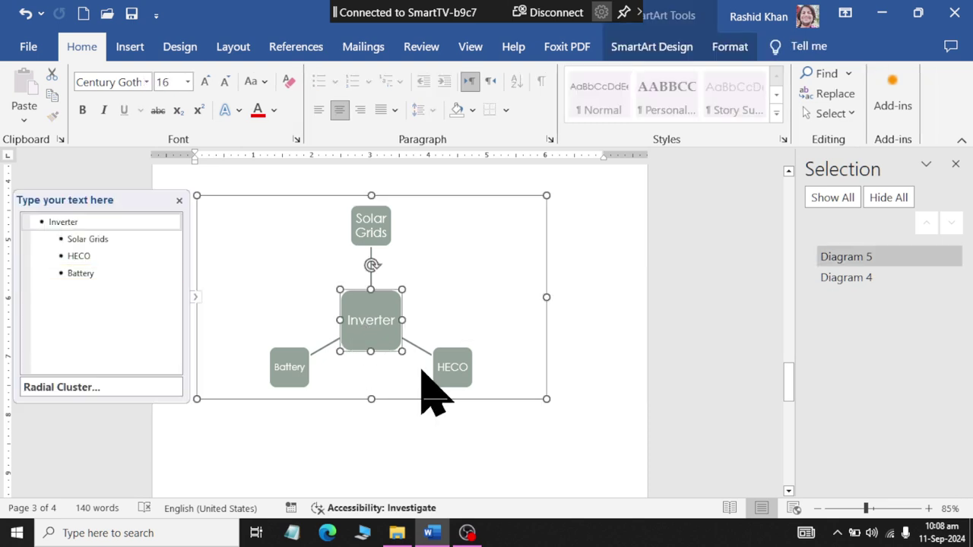
{"action": "left_click", "coordinate": [155, 280]}
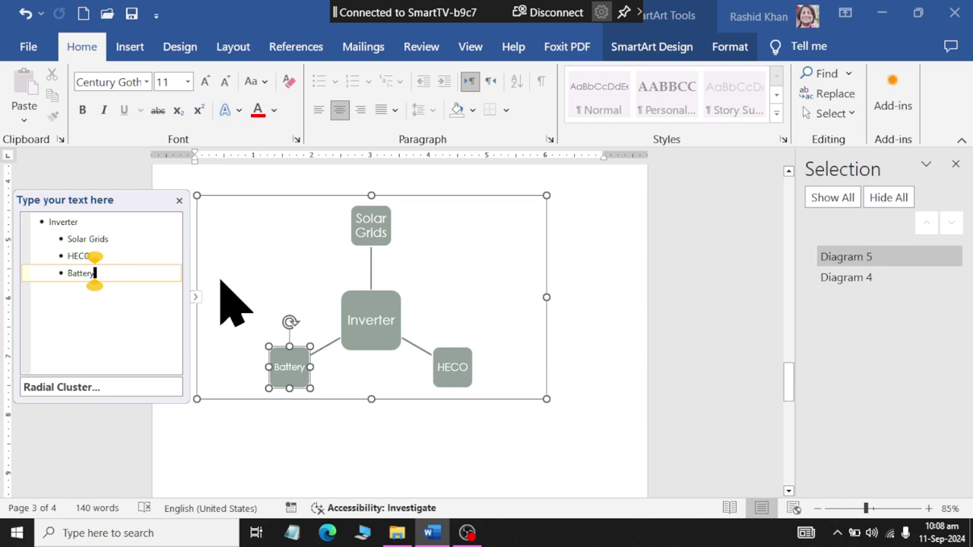
{"action": "key", "text": "alt+Tab"}
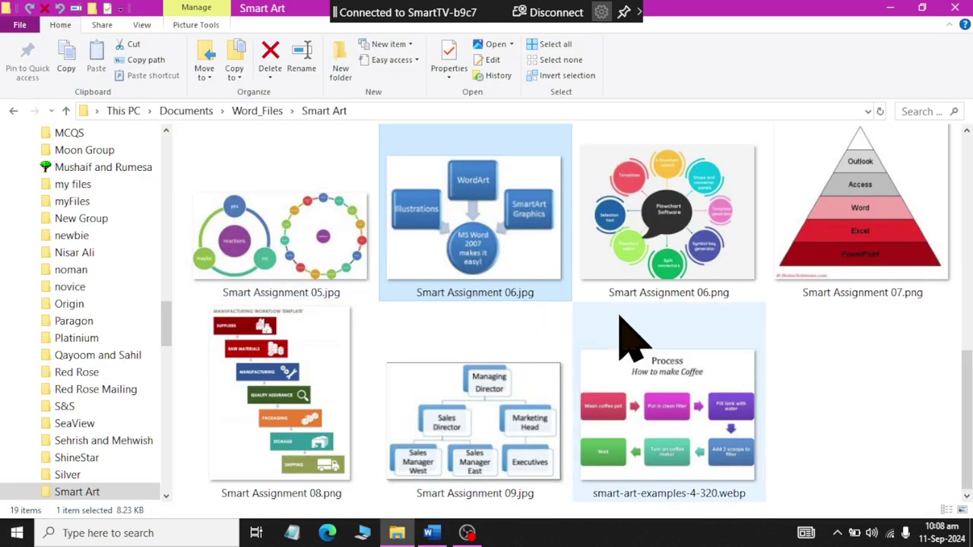
In the Smart Art folder, select Smart Assignment 08.png as the next reference
{"action": "key", "text": "alt+Tab"}
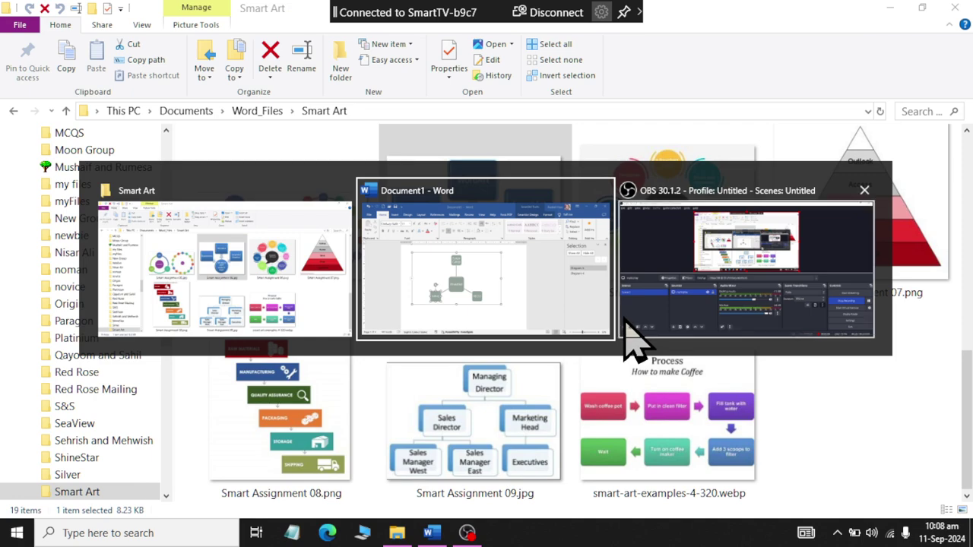
{"action": "key", "text": "alt+shift+Tab"}
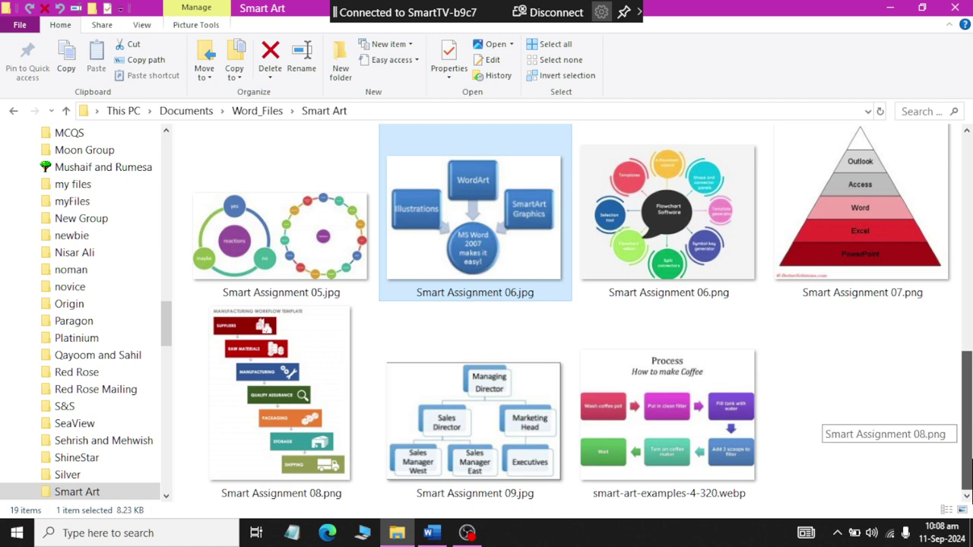
{"action": "scroll", "coordinate": [881, 426], "scroll_direction": "up", "scroll_amount": 2}
{"action": "left_click", "coordinate": [688, 408]}
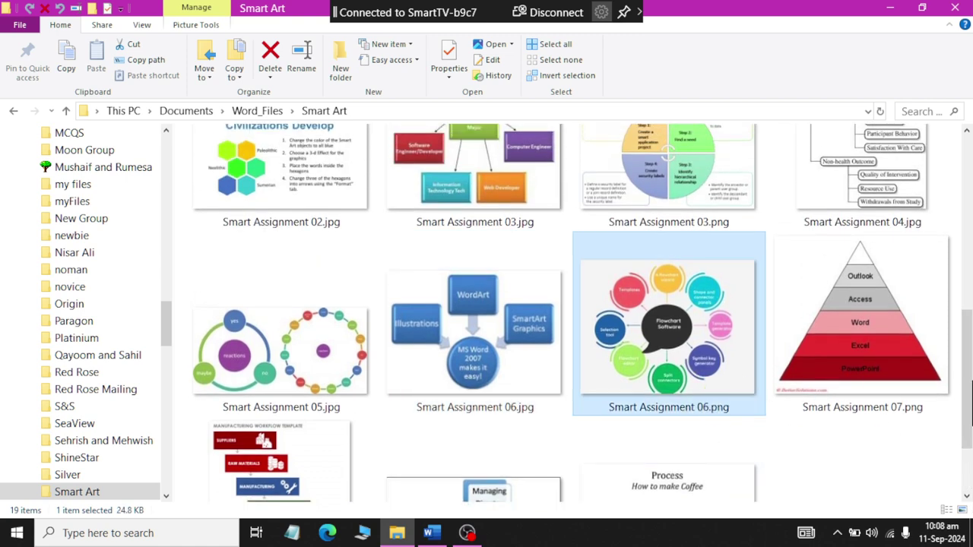
{"action": "scroll", "coordinate": [886, 411], "scroll_direction": "up", "scroll_amount": 2}
{"action": "scroll", "coordinate": [886, 411], "scroll_direction": "down", "scroll_amount": 3}
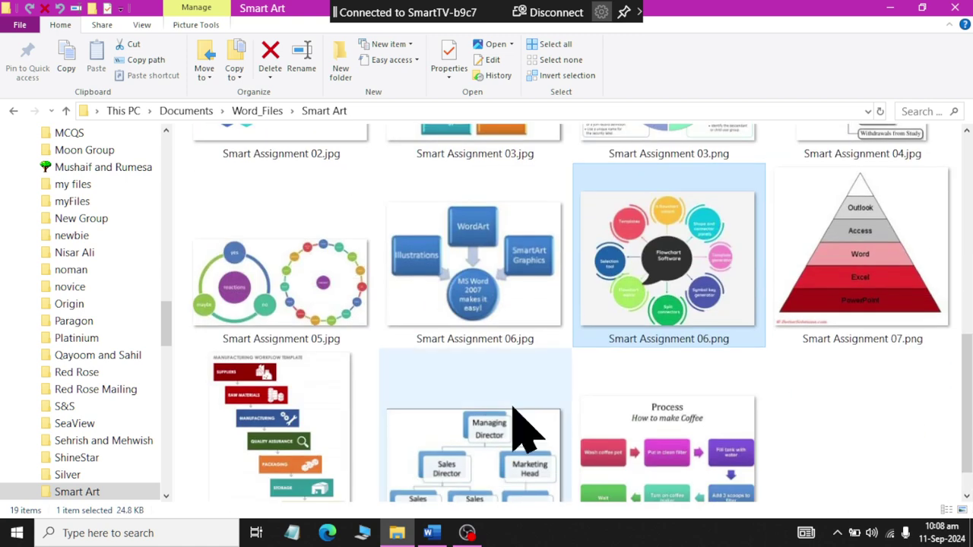
{"action": "left_click", "coordinate": [231, 401]}
Back in Word, insert a page break after the Radial Cluster diagram
{"action": "key", "text": "alt+Tab"}
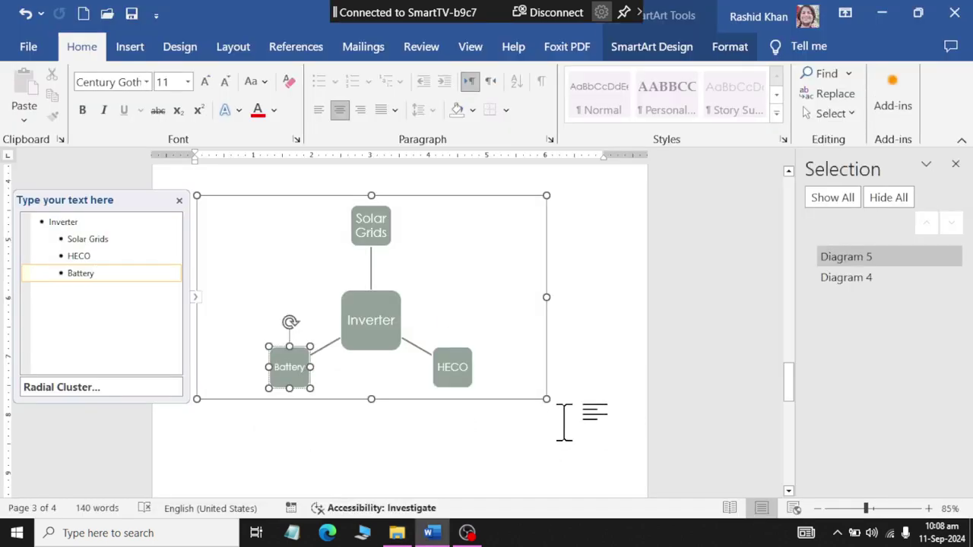
{"action": "left_click", "coordinate": [564, 422]}
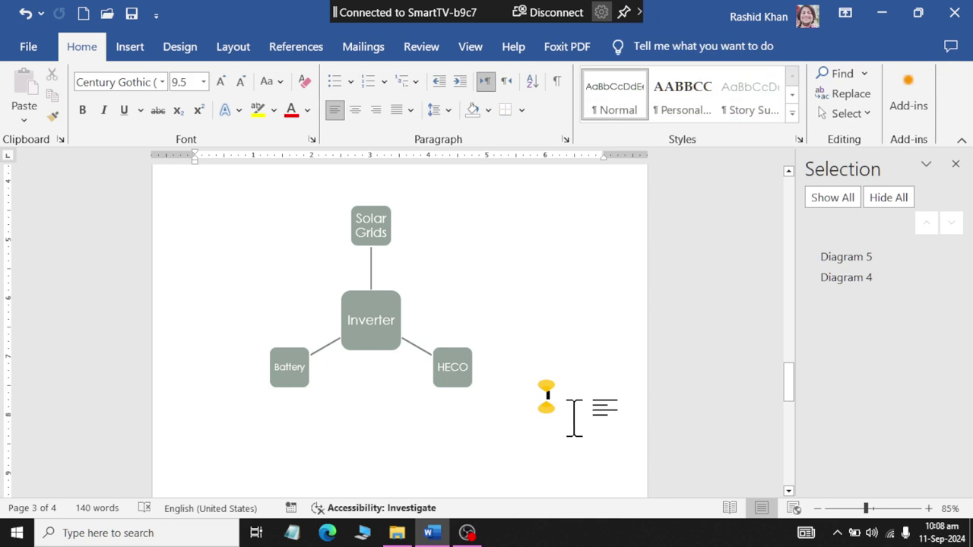
{"action": "left_click", "coordinate": [125, 47]}
{"action": "left_click", "coordinate": [51, 114]}
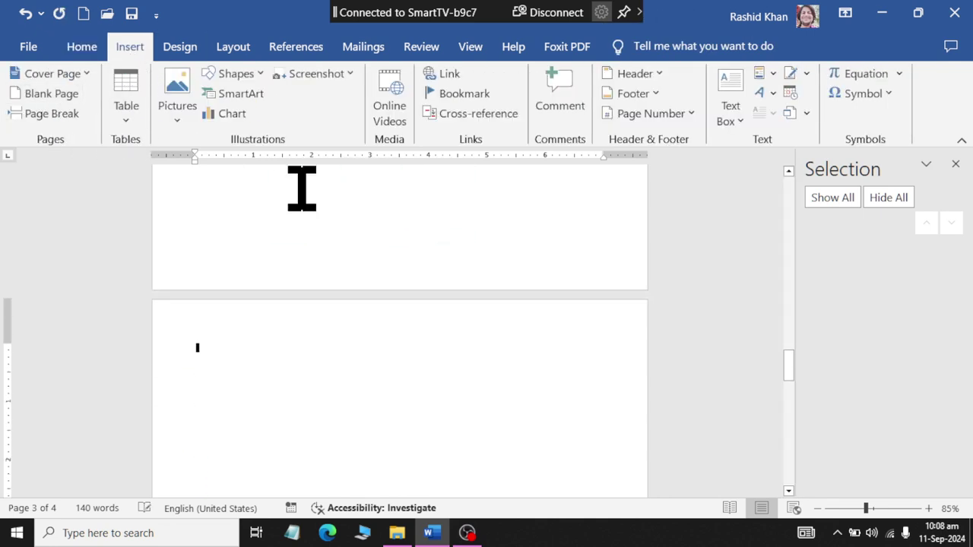
Insert a Step Up Process SmartArt from the Process category
{"action": "left_click", "coordinate": [257, 99]}
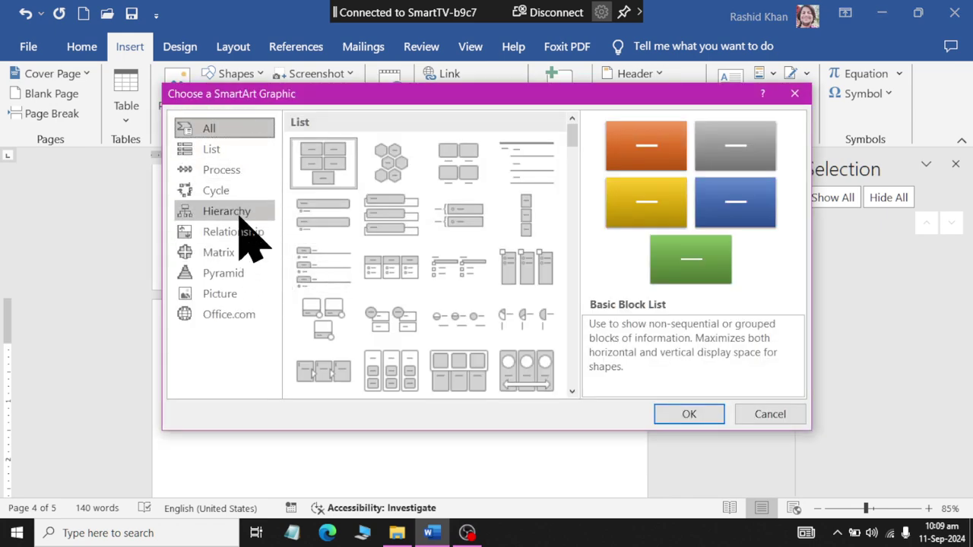
{"action": "left_click", "coordinate": [236, 190]}
{"action": "left_click", "coordinate": [235, 172]}
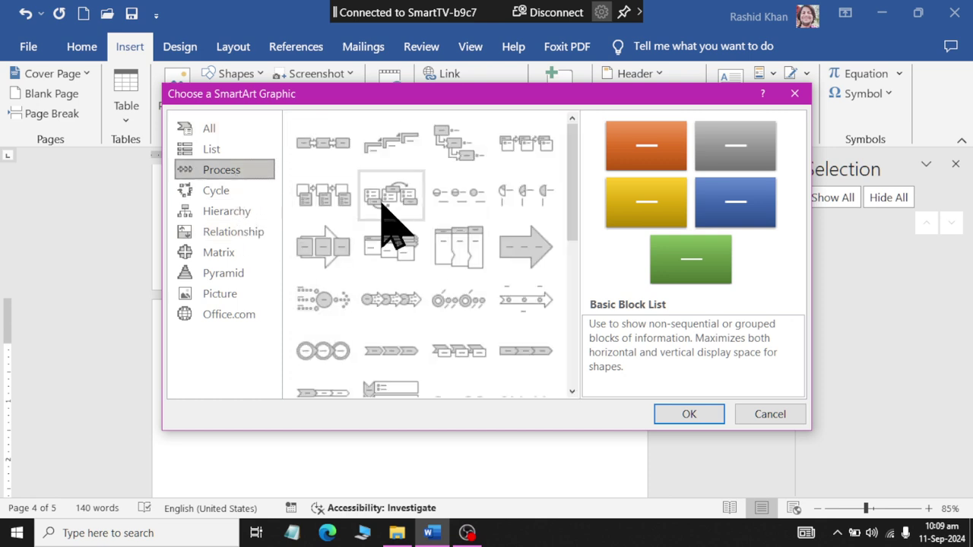
{"action": "left_click", "coordinate": [408, 158]}
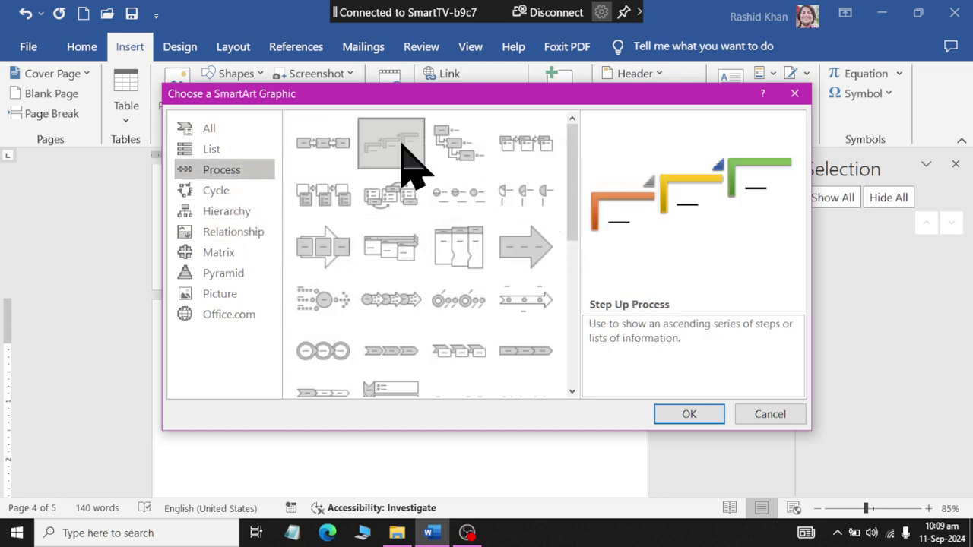
{"action": "left_click", "coordinate": [695, 416]}
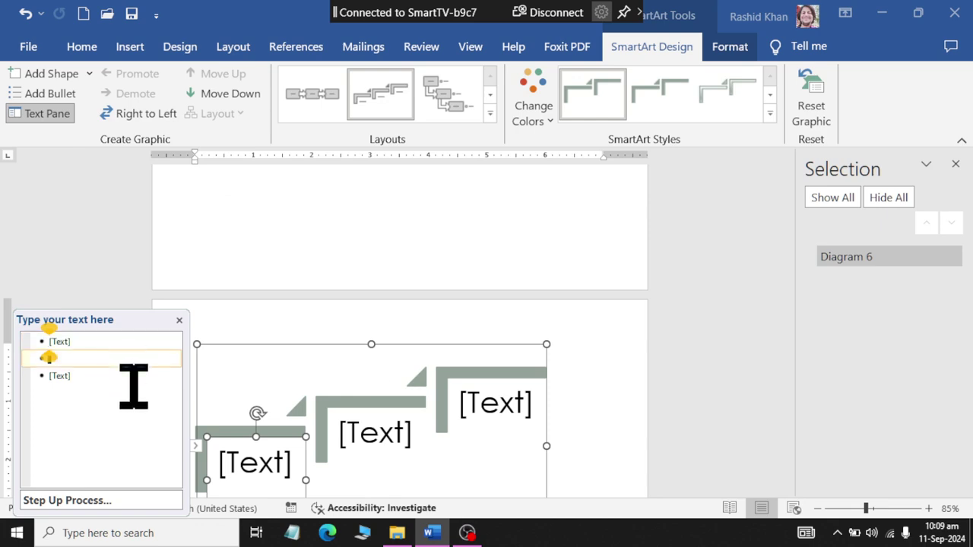
{"action": "left_click", "coordinate": [132, 358]}
Label the steps Submit Documents, Entry TEst and Submit Fee, adding a fourth Start Classes step
{"action": "left_click", "coordinate": [140, 383]}
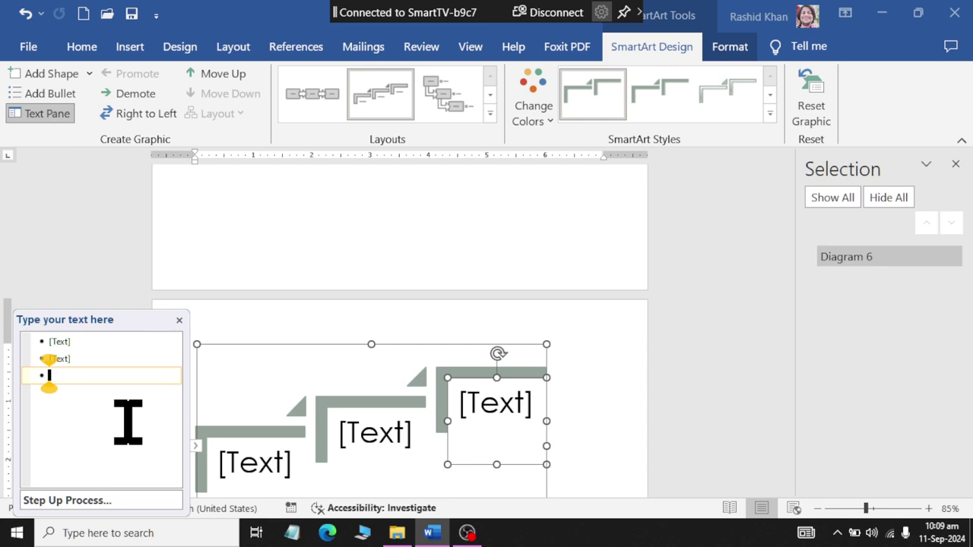
{"action": "key", "text": "Up"}
{"action": "key", "text": "Up"}
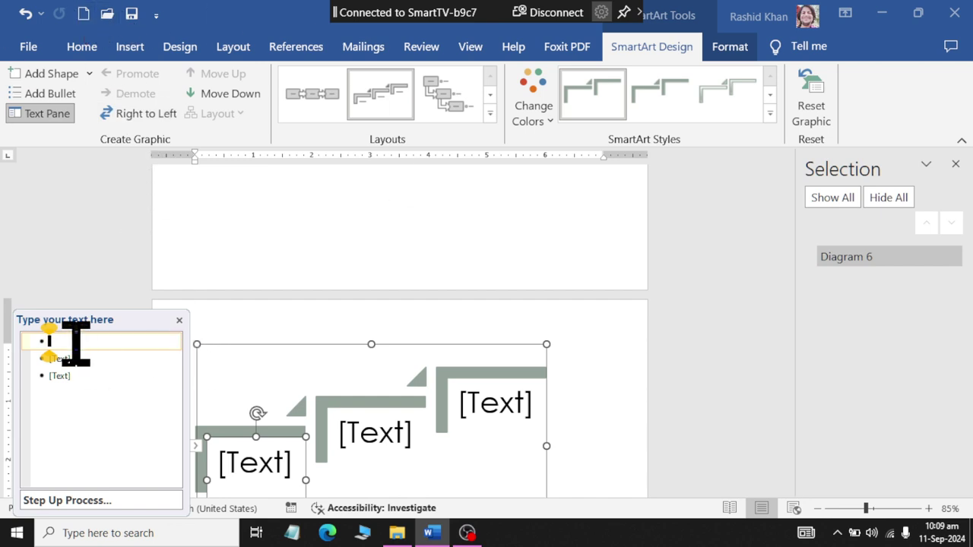
{"action": "type", "text": "Sub"}
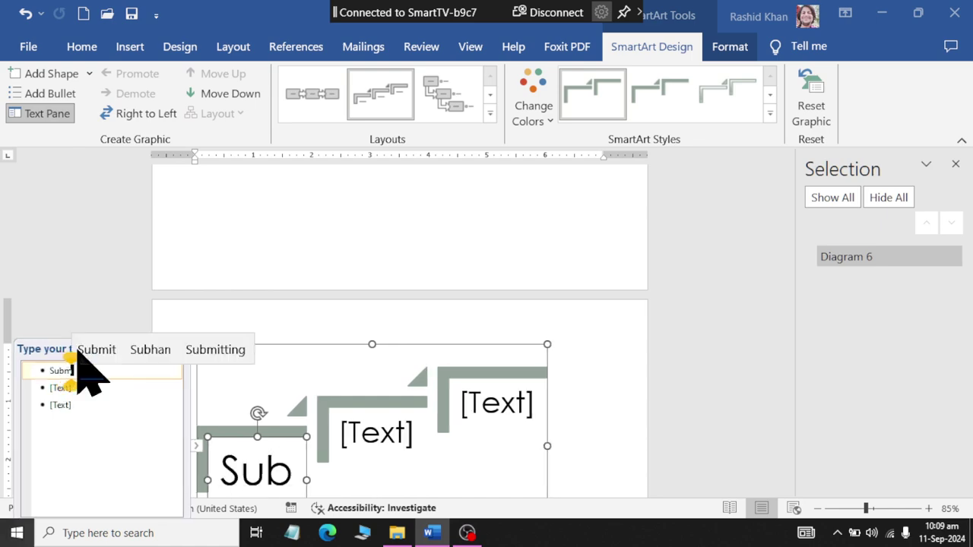
{"action": "left_click", "coordinate": [78, 350]}
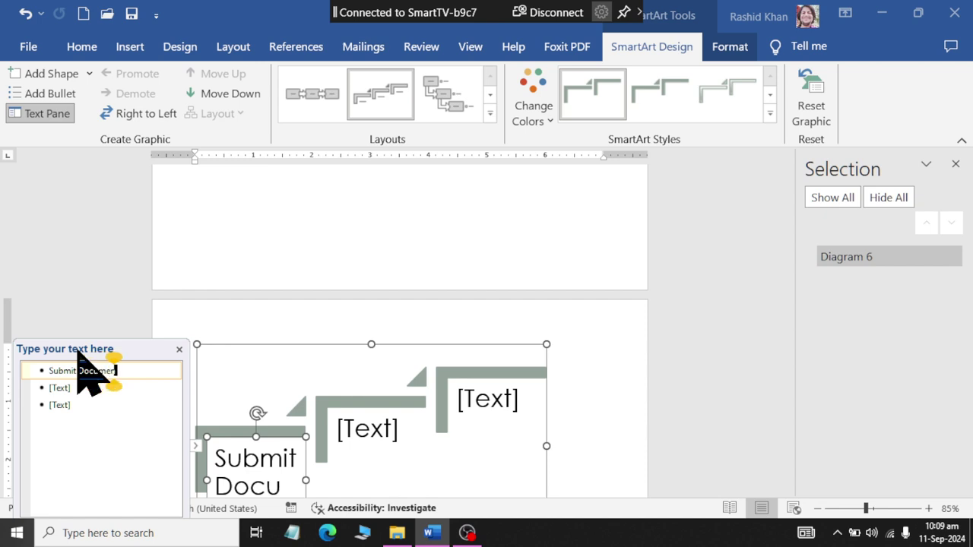
{"action": "type", "text": "ts"}
{"action": "key", "text": "Down"}
{"action": "type", "text": "At"}
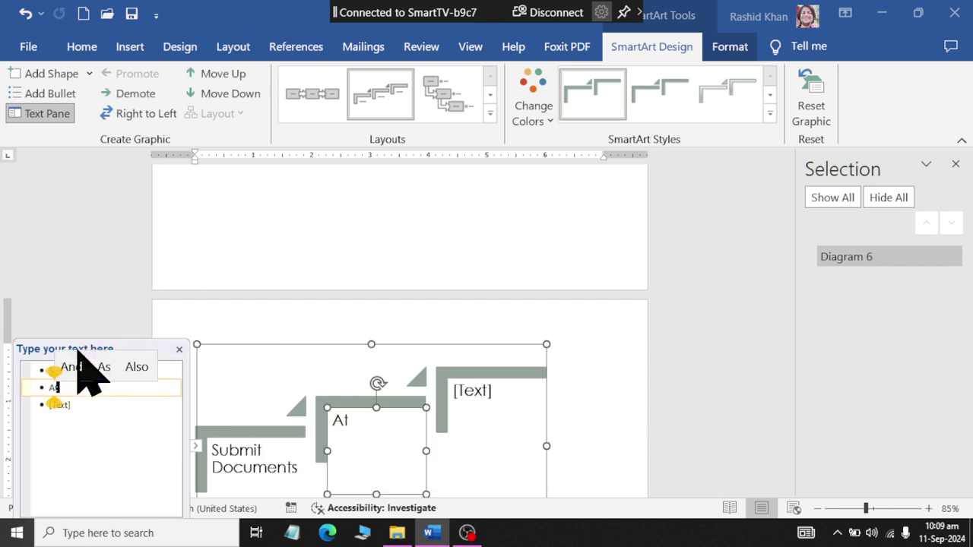
{"action": "type", "text": "temp"}
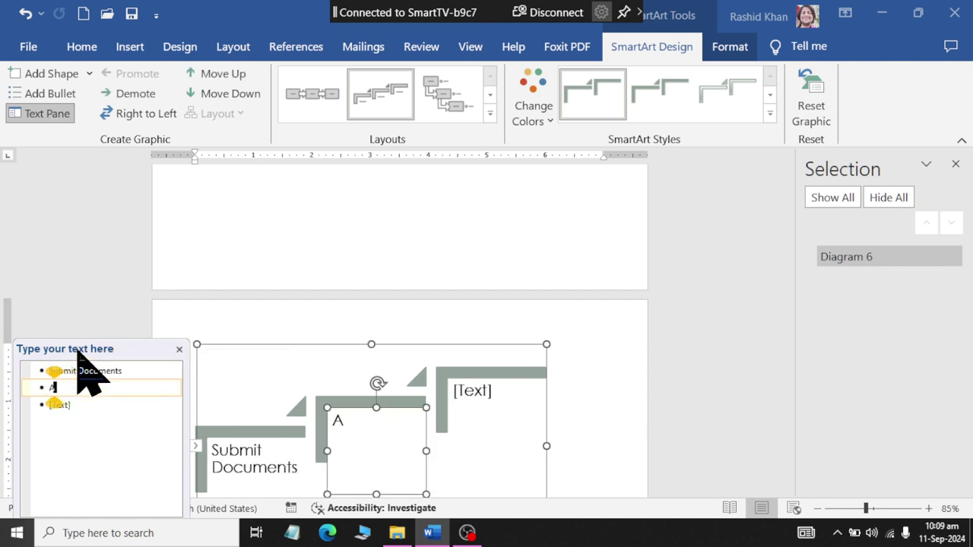
{"action": "type", "text": "t"}
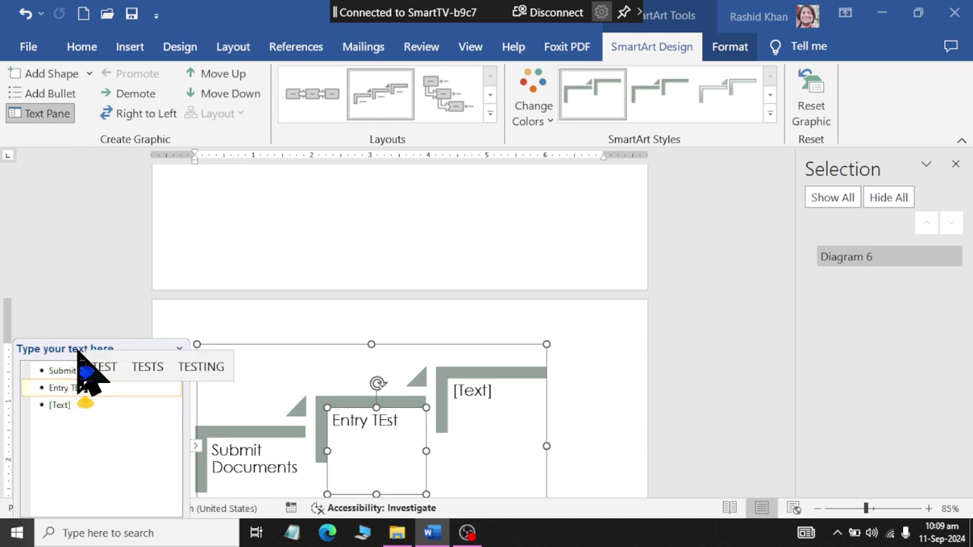
{"action": "key", "text": "Down"}
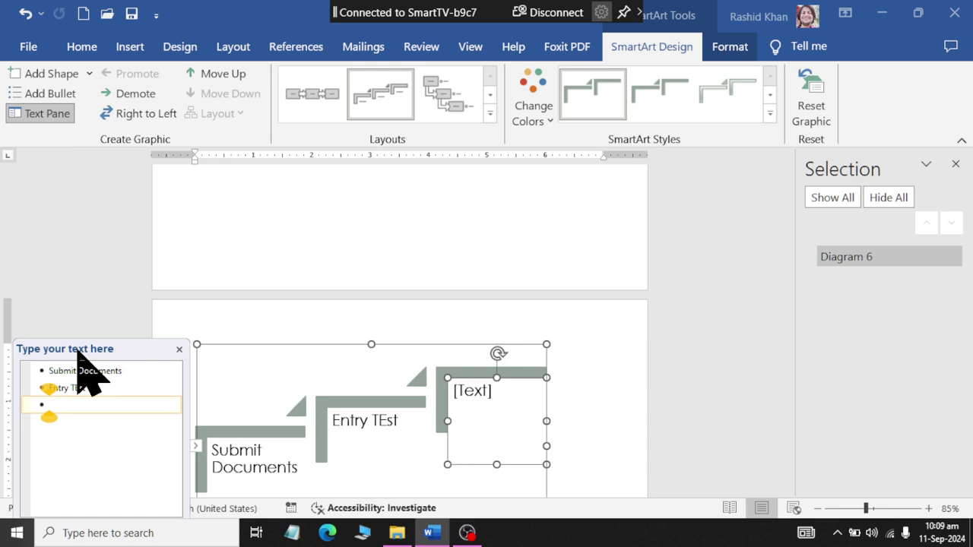
{"action": "type", "text": "Submit"}
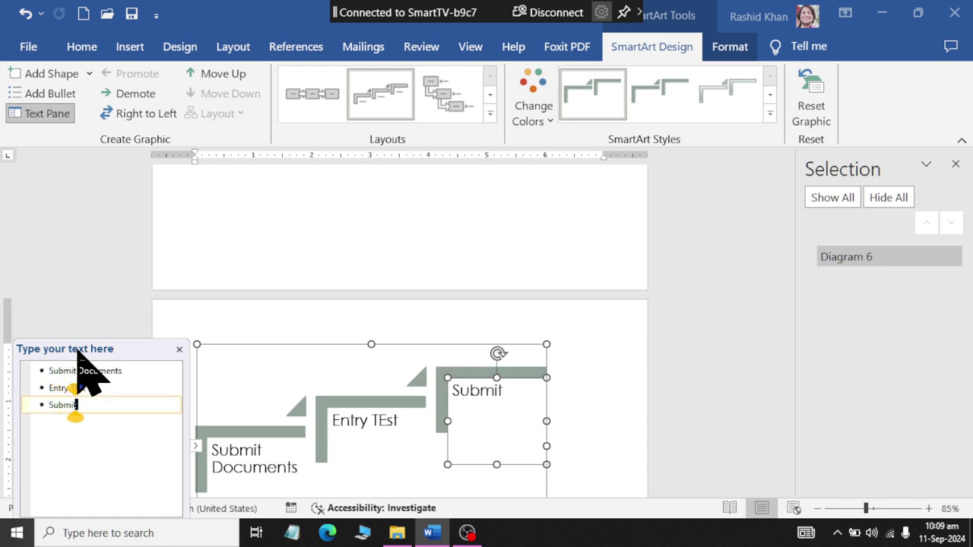
{"action": "type", "text": " Fee"}
{"action": "key", "text": "Return"}
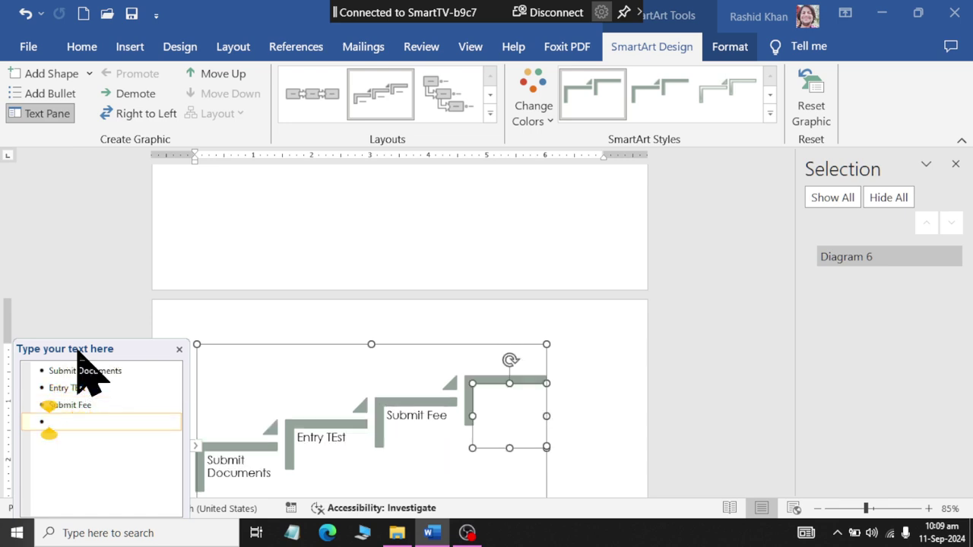
{"action": "type", "text": "Start"}
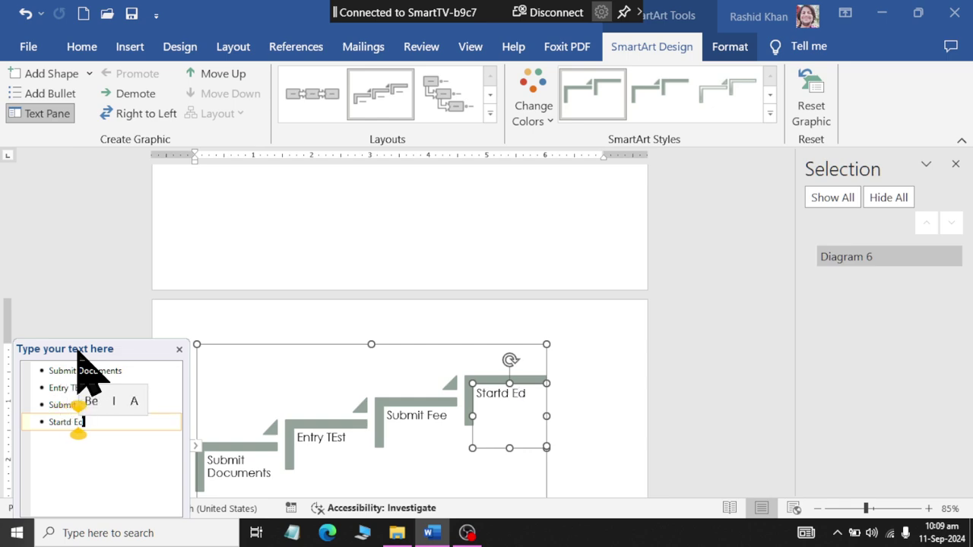
{"action": "type", "text": " Classes"}
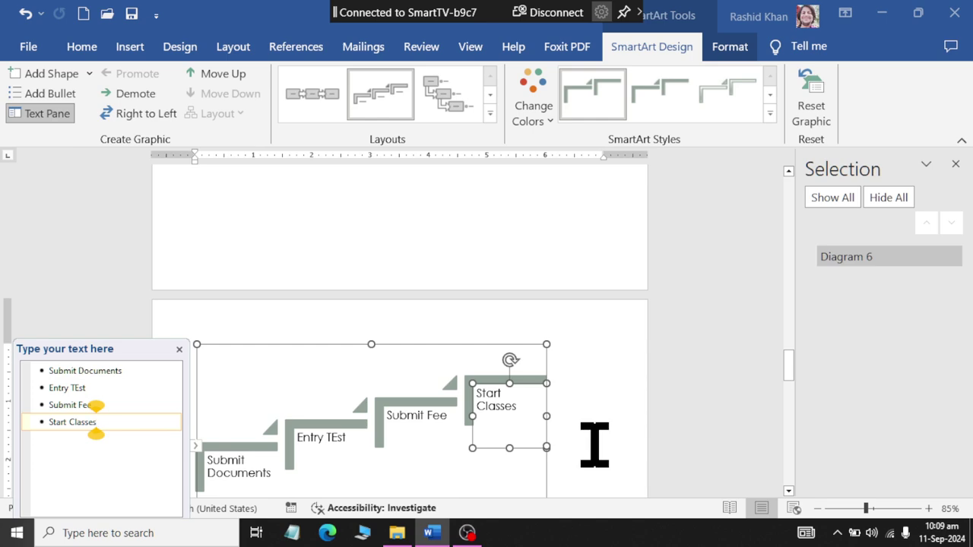
Add a blank page after the step diagram and switch to File Explorer
{"action": "scroll", "coordinate": [597, 447], "scroll_direction": "down", "scroll_amount": 3}
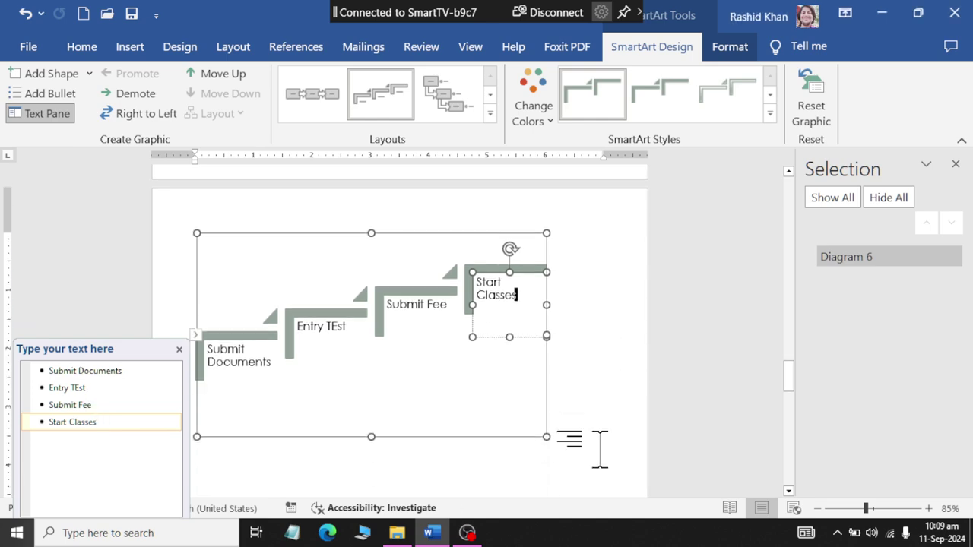
{"action": "left_click", "coordinate": [582, 446]}
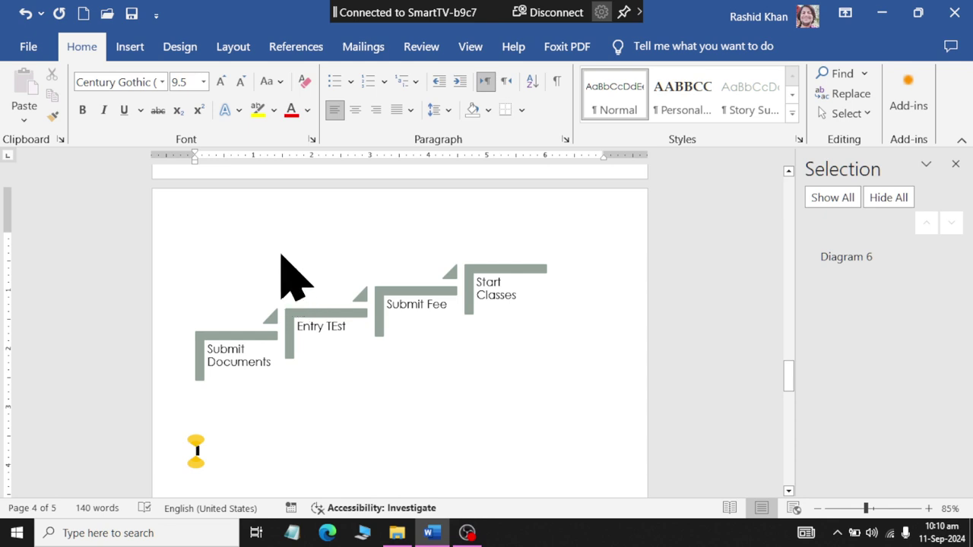
{"action": "left_click", "coordinate": [130, 46]}
{"action": "left_click", "coordinate": [49, 95]}
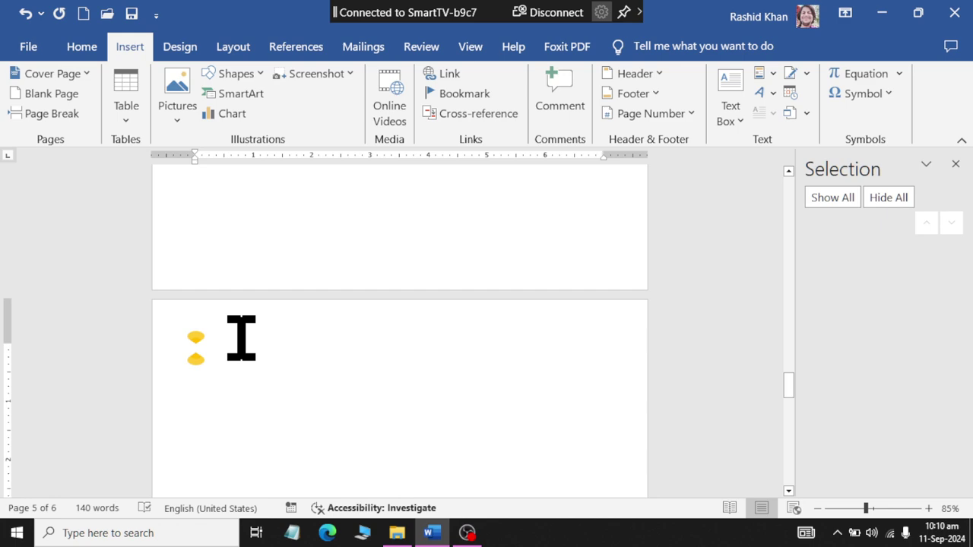
{"action": "key", "text": "alt+Tab"}
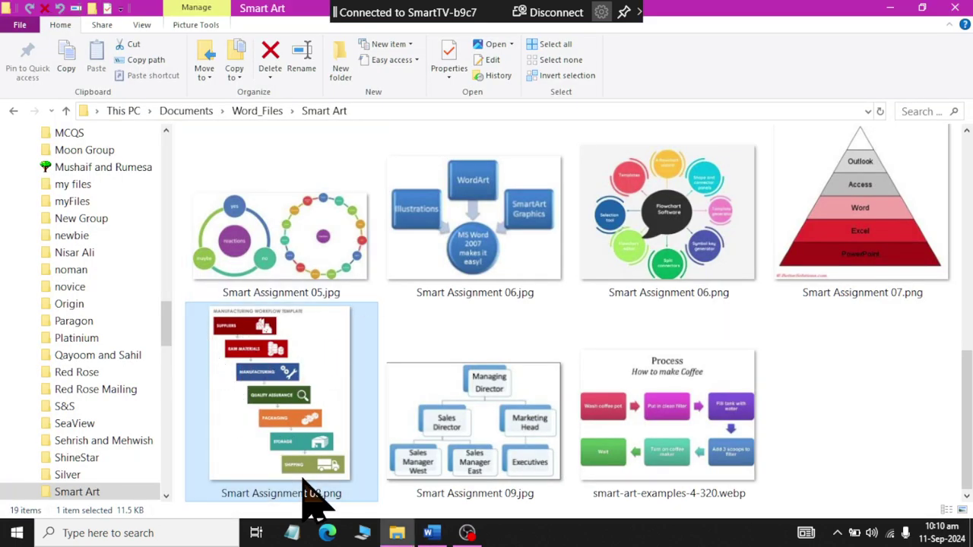
View the Smart Assignment 08.png workflow image in Photos, then close it
{"action": "double_click", "coordinate": [585, 235]}
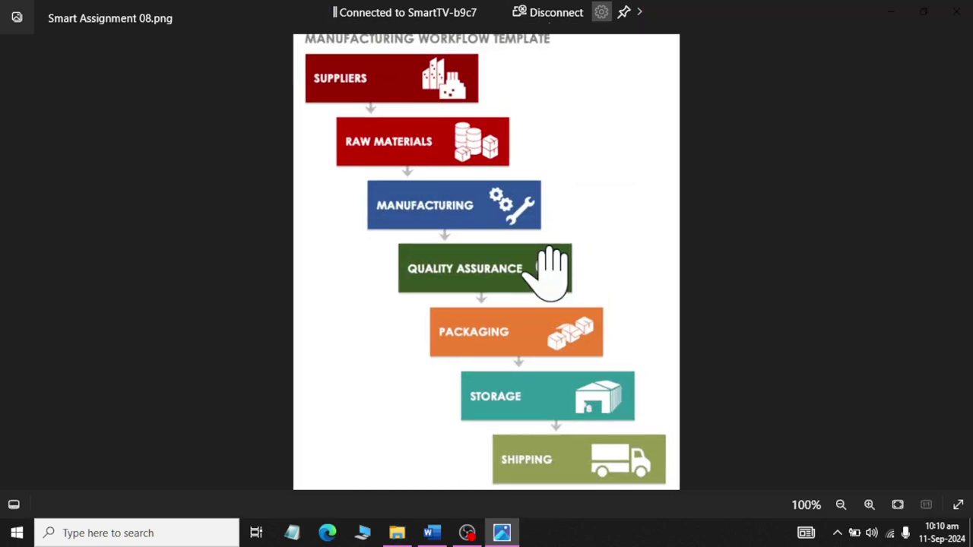
{"action": "scroll", "coordinate": [549, 267], "scroll_direction": "up", "scroll_amount": 3}
{"action": "left_click_drag", "start_coordinate": [499, 191], "coordinate": [504, 336]}
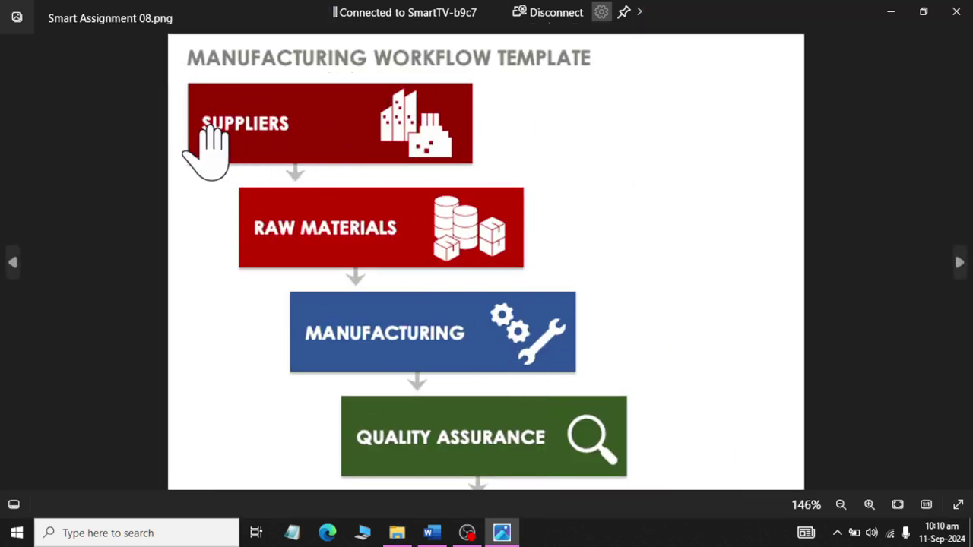
{"action": "scroll", "coordinate": [448, 334], "scroll_direction": "down", "scroll_amount": 3}
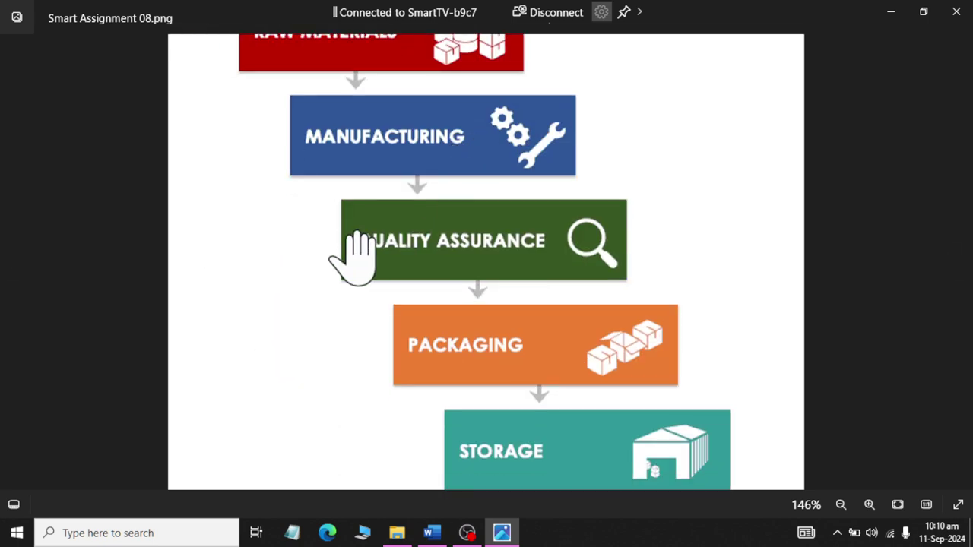
{"action": "scroll", "coordinate": [456, 482], "scroll_direction": "down", "scroll_amount": 2}
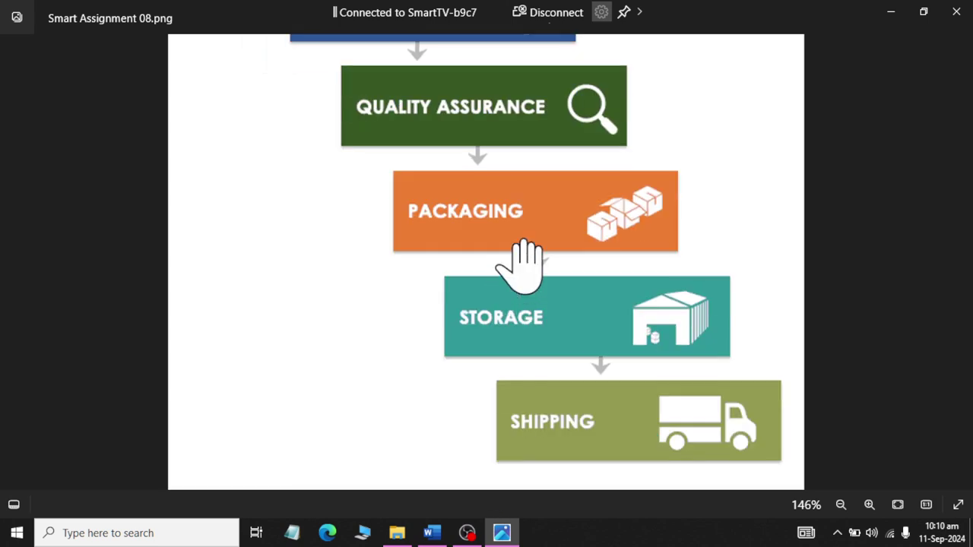
{"action": "scroll", "coordinate": [639, 402], "scroll_direction": "up", "scroll_amount": 4}
{"action": "scroll", "coordinate": [623, 368], "scroll_direction": "up", "scroll_amount": 1}
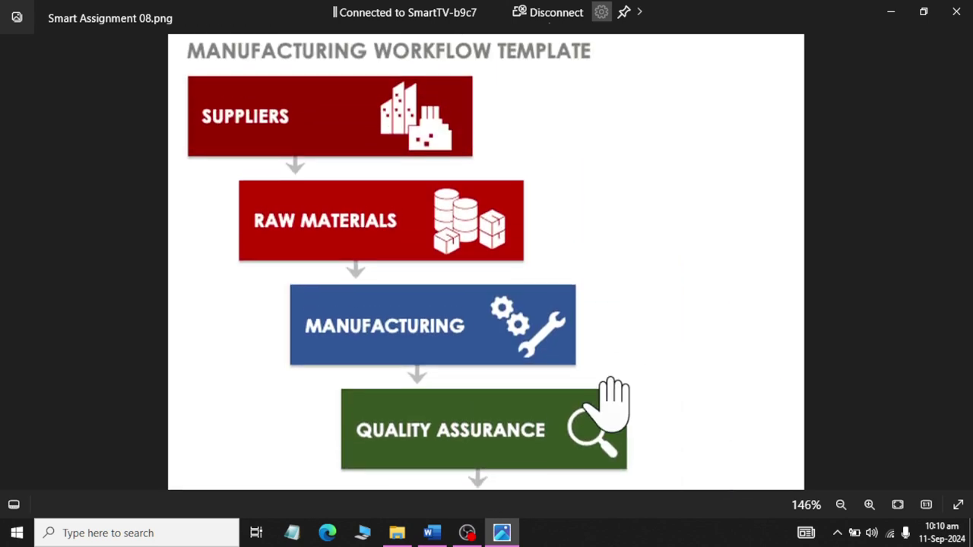
{"action": "key", "text": "alt+F4"}
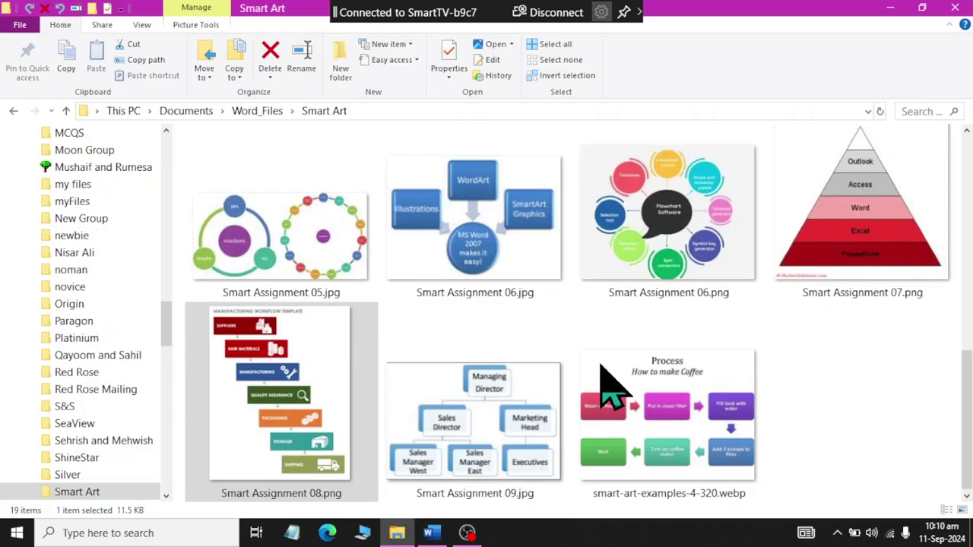
Open the Smart Assignment 03.png four-step reference image, then return to Word
{"action": "mouse_move", "coordinate": [966, 426]}
{"action": "left_mouse_down"}
{"action": "mouse_move", "coordinate": [966, 259]}
{"action": "mouse_move", "coordinate": [969, 338]}
{"action": "left_mouse_up"}
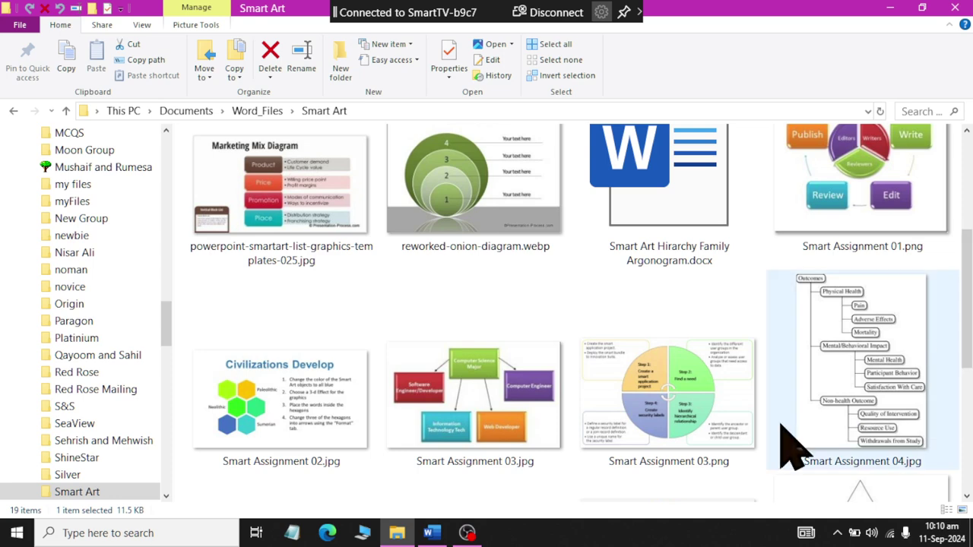
{"action": "double_click", "coordinate": [421, 303]}
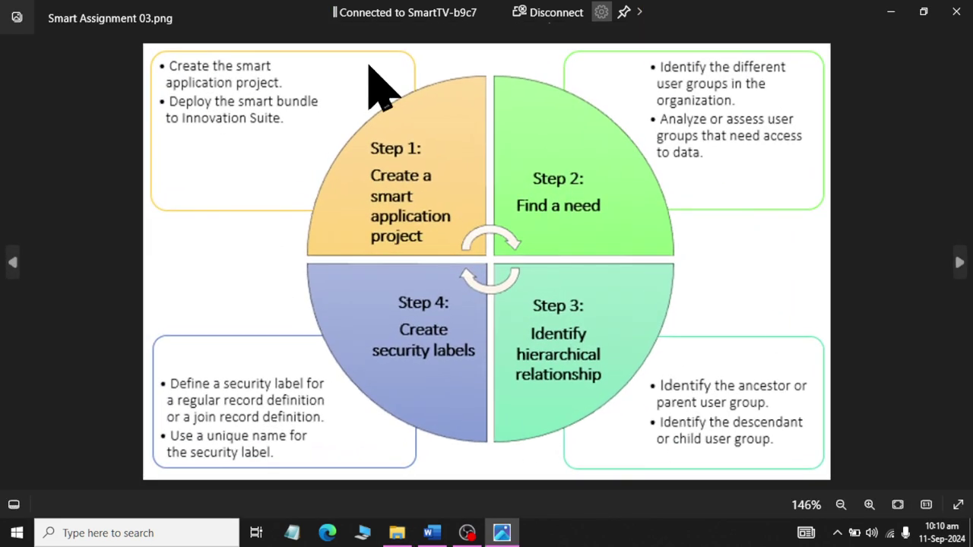
{"action": "key", "text": "alt+Tab"}
{"action": "key", "text": "alt+Tab"}
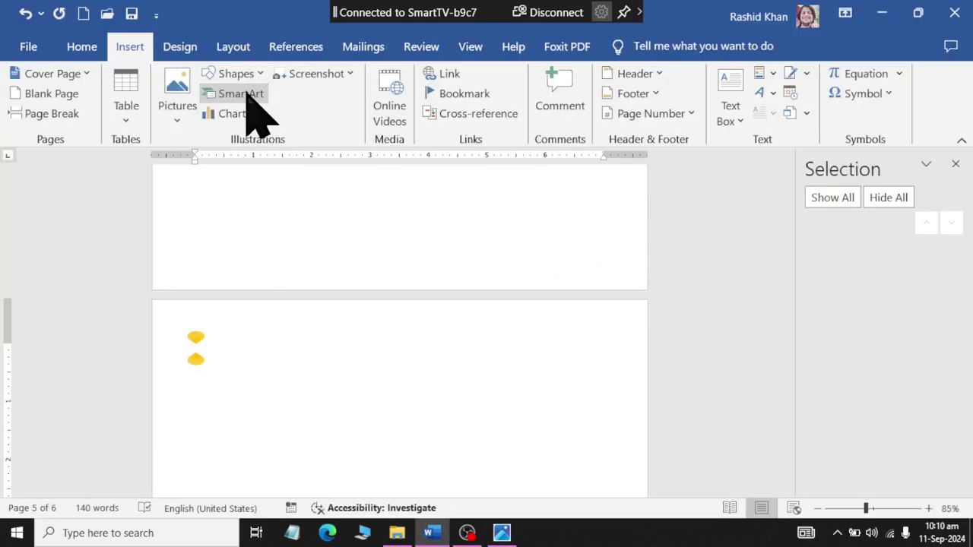
Insert a Cycle Matrix layout from the Relationship category of the SmartArt gallery
{"action": "left_click", "coordinate": [206, 213]}
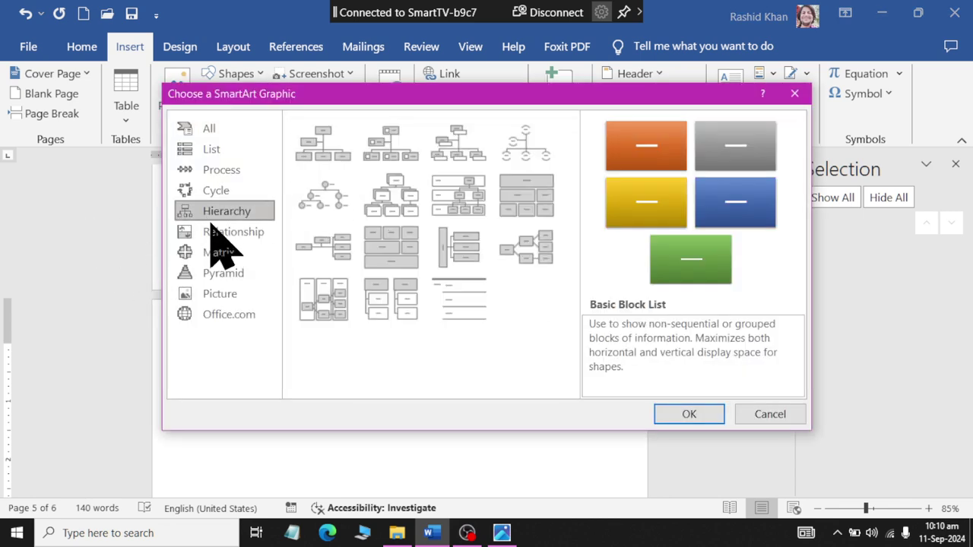
{"action": "left_click", "coordinate": [216, 231]}
{"action": "left_click_drag", "start_coordinate": [574, 252], "coordinate": [564, 381]}
{"action": "left_click", "coordinate": [391, 313]}
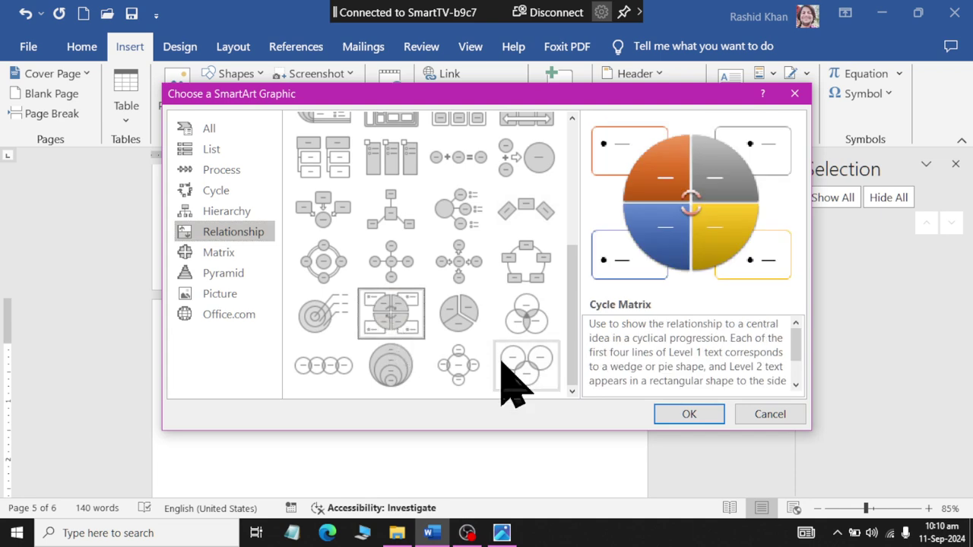
{"action": "left_click", "coordinate": [688, 414]}
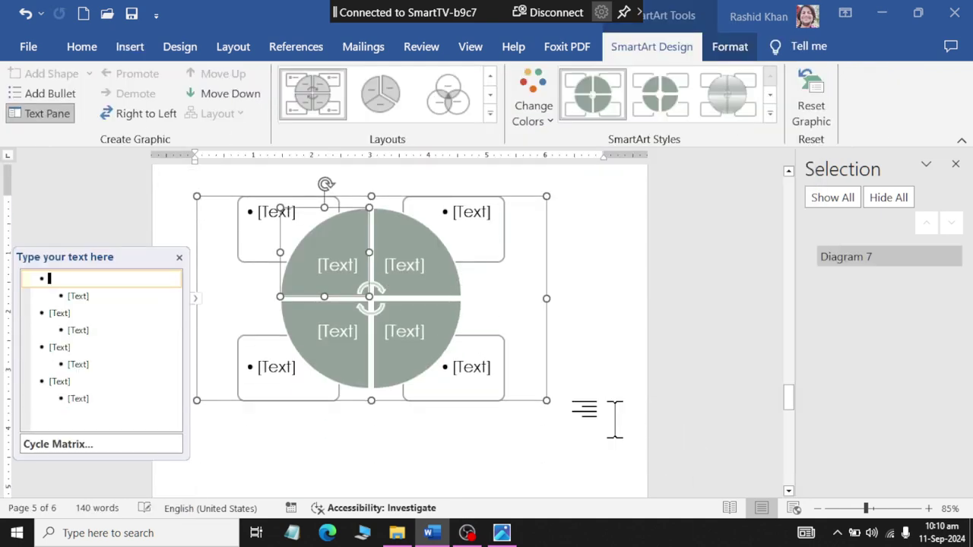
Type CPU top-left, LCD bottom-right, Printer top-right and Scannar bottom-left into the wedges
{"action": "left_click", "coordinate": [547, 396]}
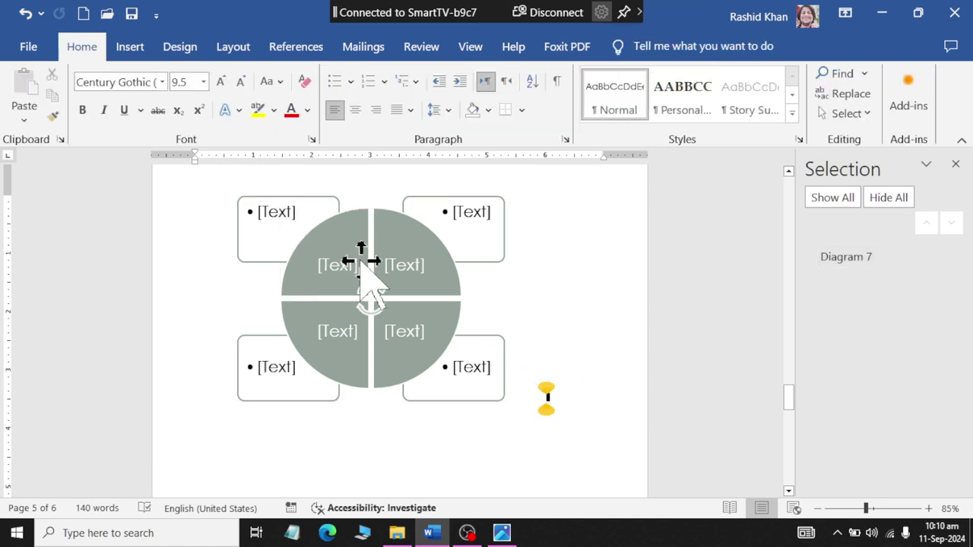
{"action": "scroll", "coordinate": [441, 213], "scroll_direction": "up", "scroll_amount": 3, "text": "ctrl"}
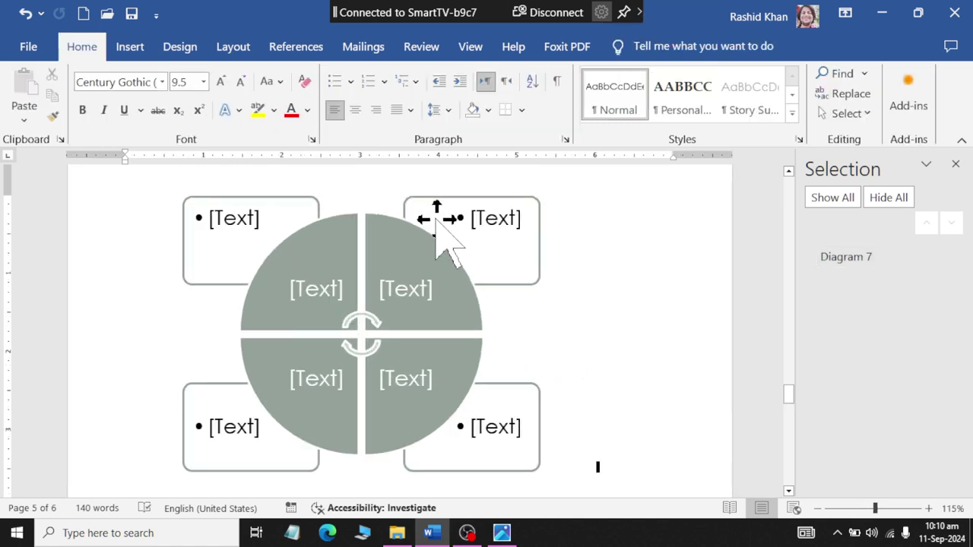
{"action": "left_click", "coordinate": [327, 289]}
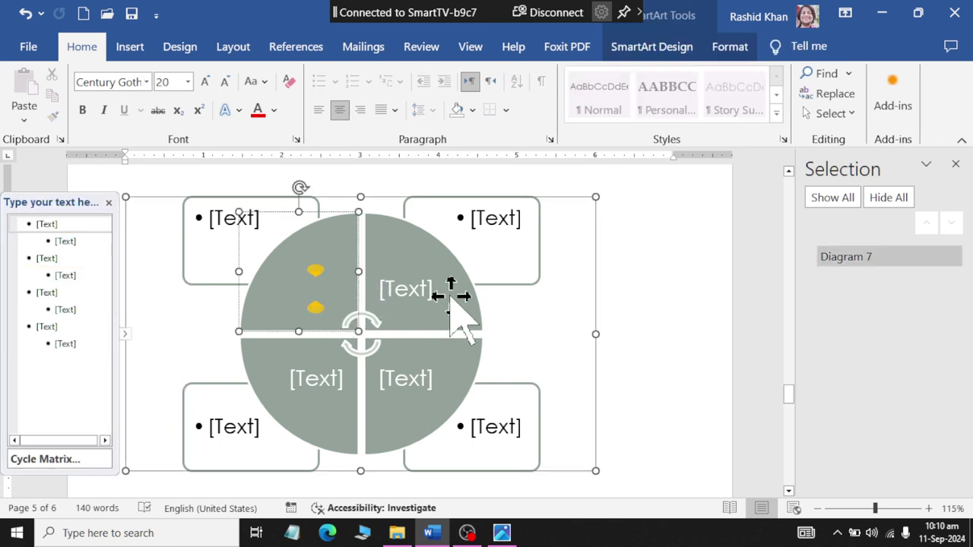
{"action": "type", "text": "CPU"}
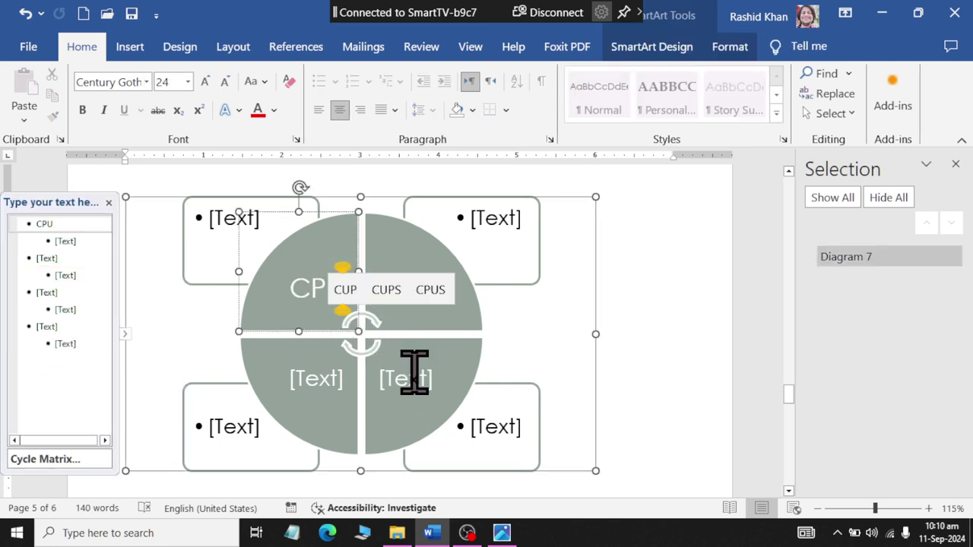
{"action": "left_click", "coordinate": [427, 389]}
{"action": "type", "text": "LCD"}
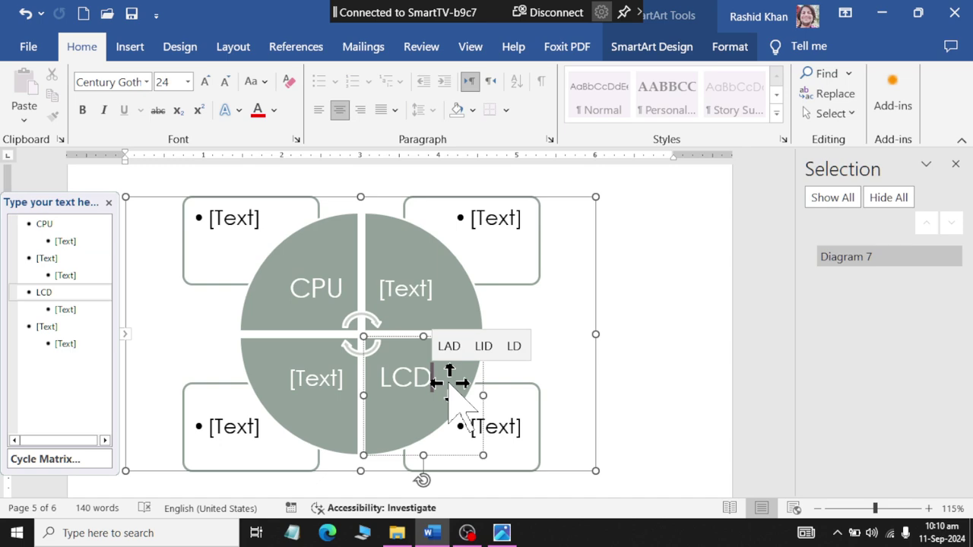
{"action": "left_click", "coordinate": [410, 292]}
{"action": "type", "text": "Prin"}
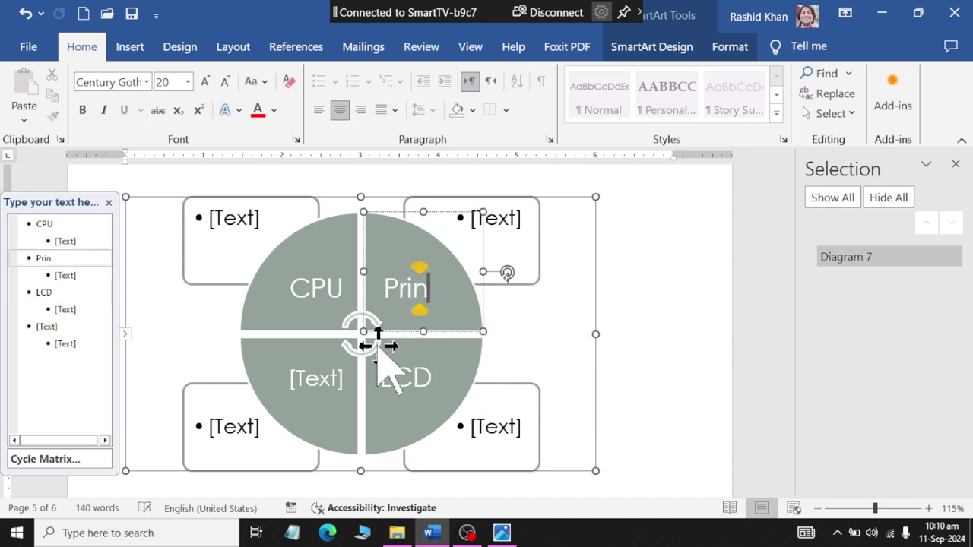
{"action": "type", "text": "ter"}
{"action": "left_click", "coordinate": [318, 401]}
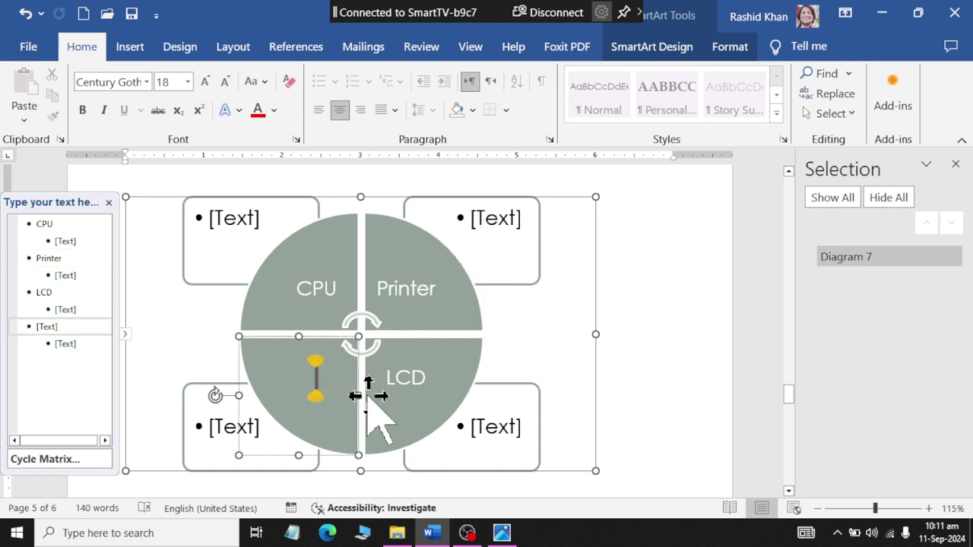
{"action": "type", "text": "Scan"}
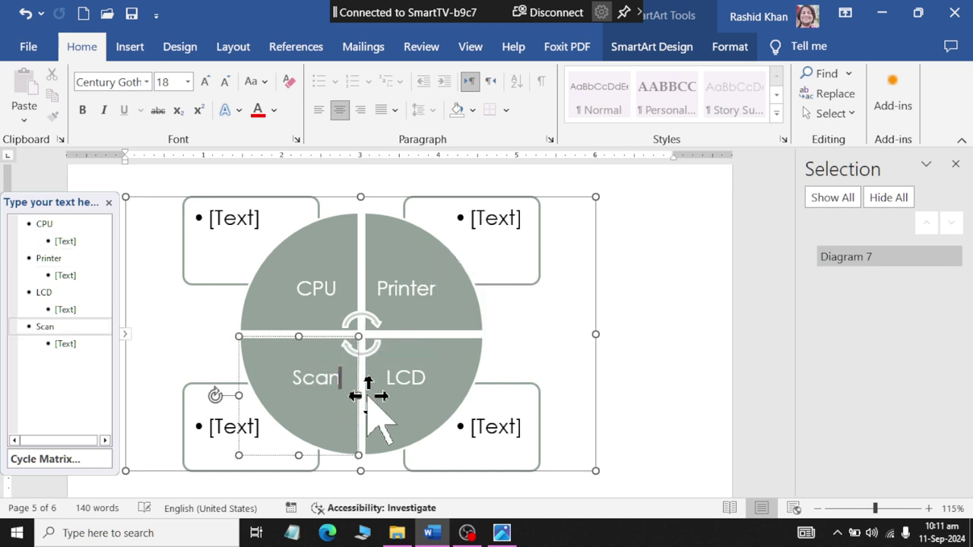
{"action": "type", "text": "nar"}
Add corner notes describing CPU as a processing unit and Printer as an output device
{"action": "left_click", "coordinate": [221, 228]}
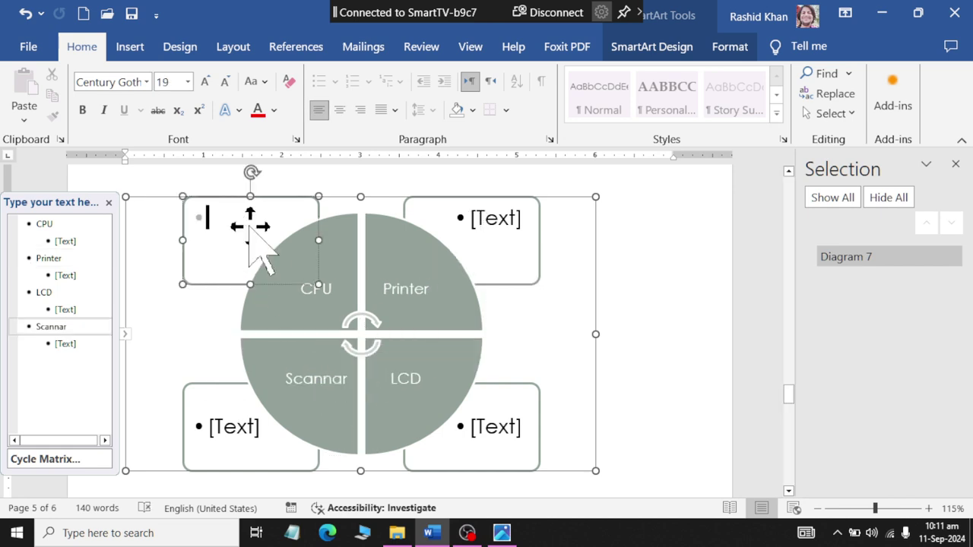
{"action": "type", "text": "Cente"}
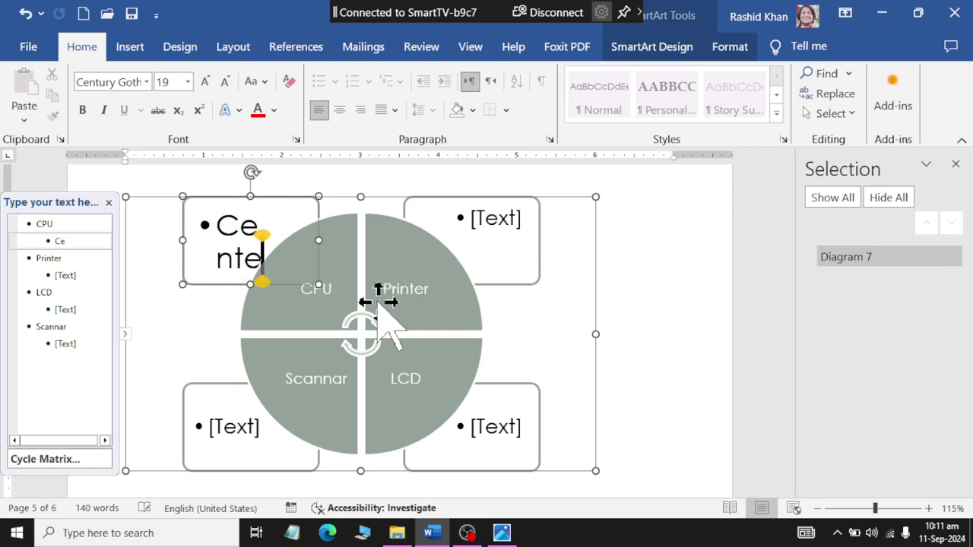
{"action": "key", "text": "BackSpace"}
{"action": "key", "text": "BackSpace"}
{"action": "type", "text": "real "}
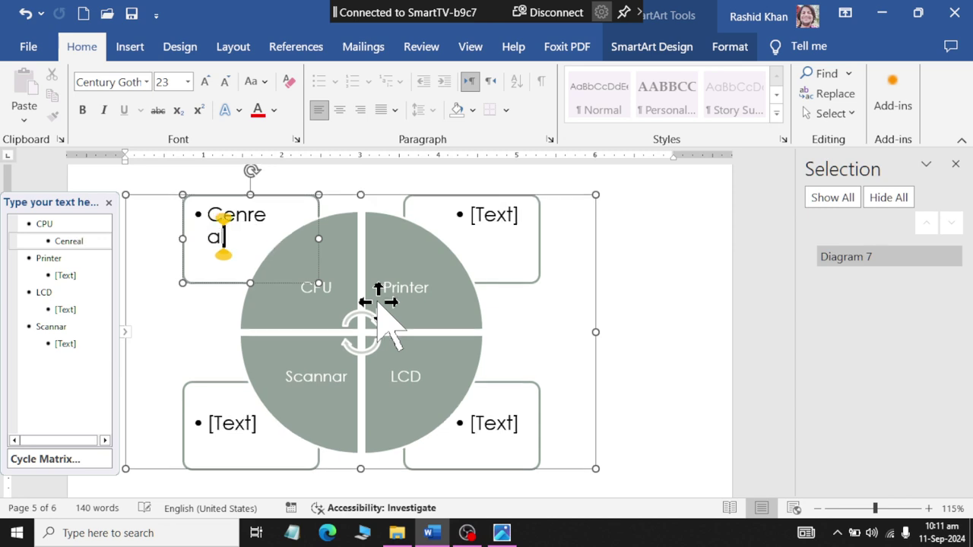
{"action": "type", "text": "P"}
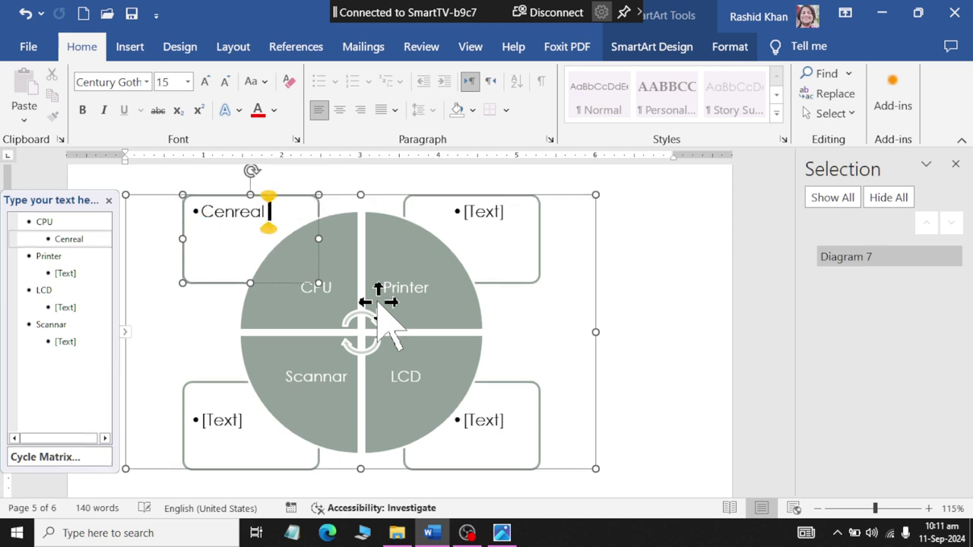
{"action": "type", "text": " Process"}
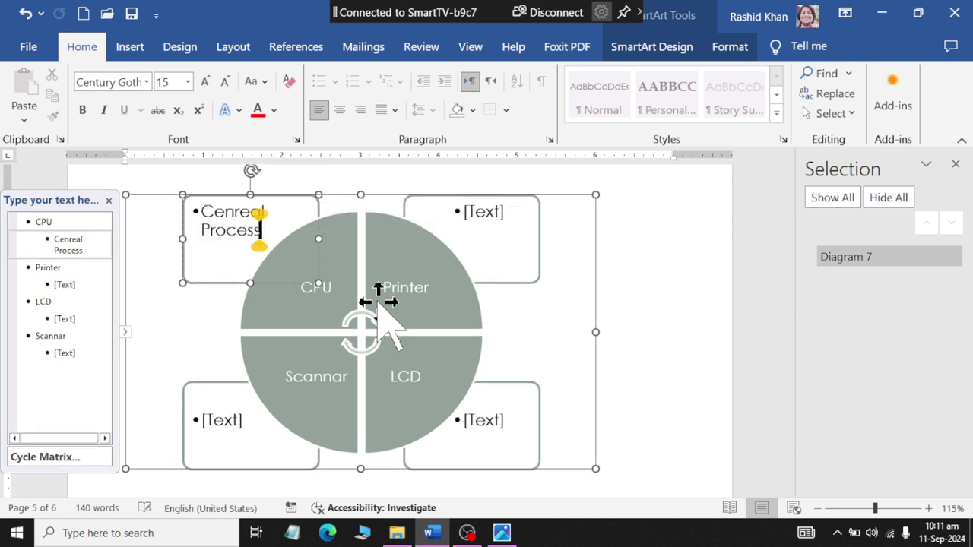
{"action": "type", "text": "ing unit"}
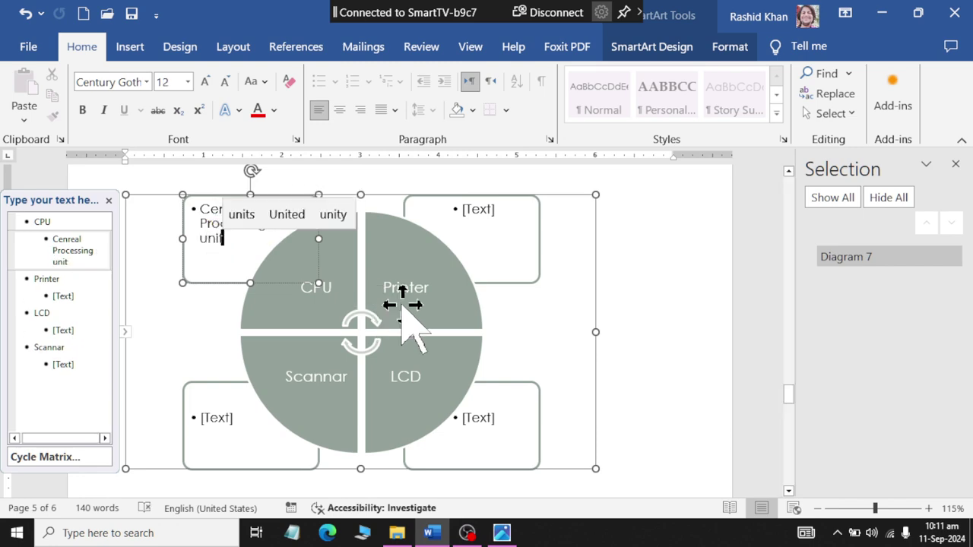
{"action": "left_click", "coordinate": [499, 220]}
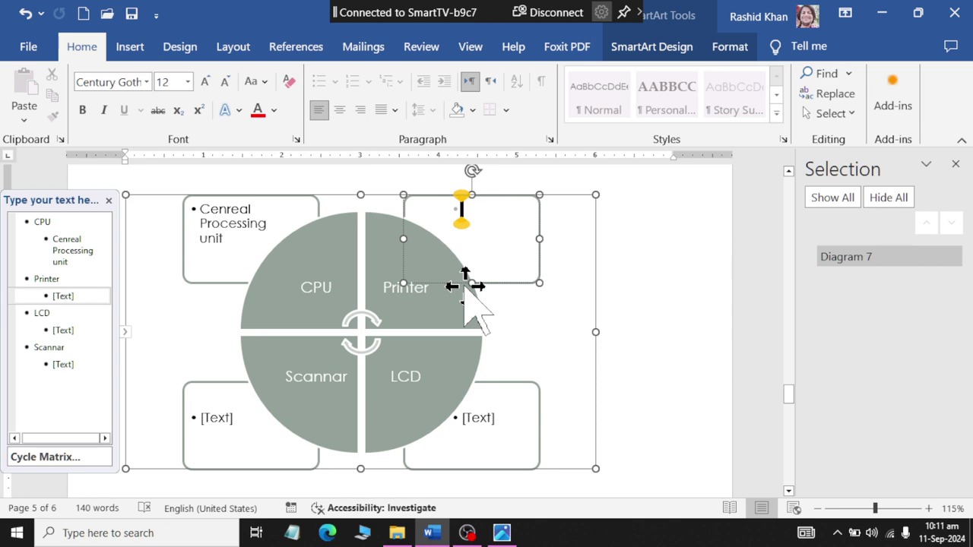
{"action": "type", "text": "output "}
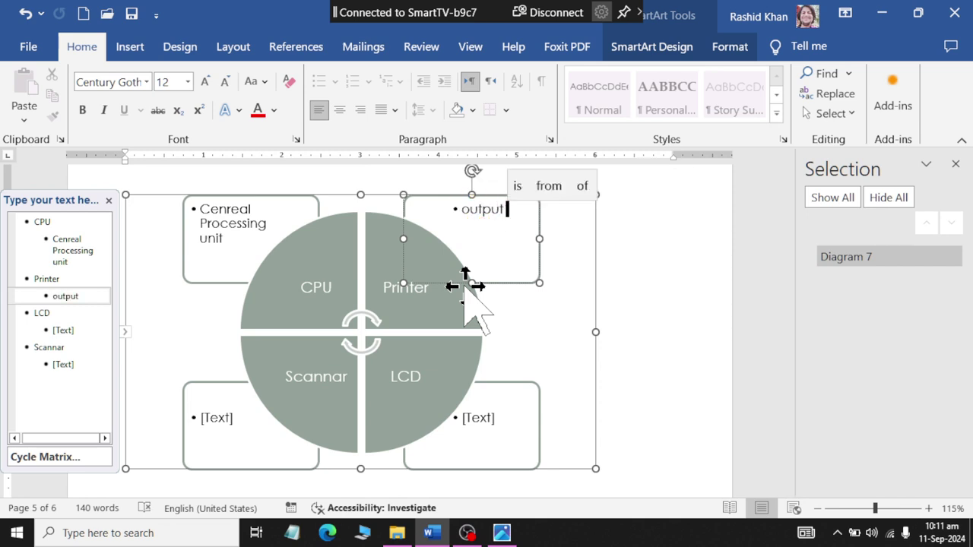
{"action": "type", "text": "device which"}
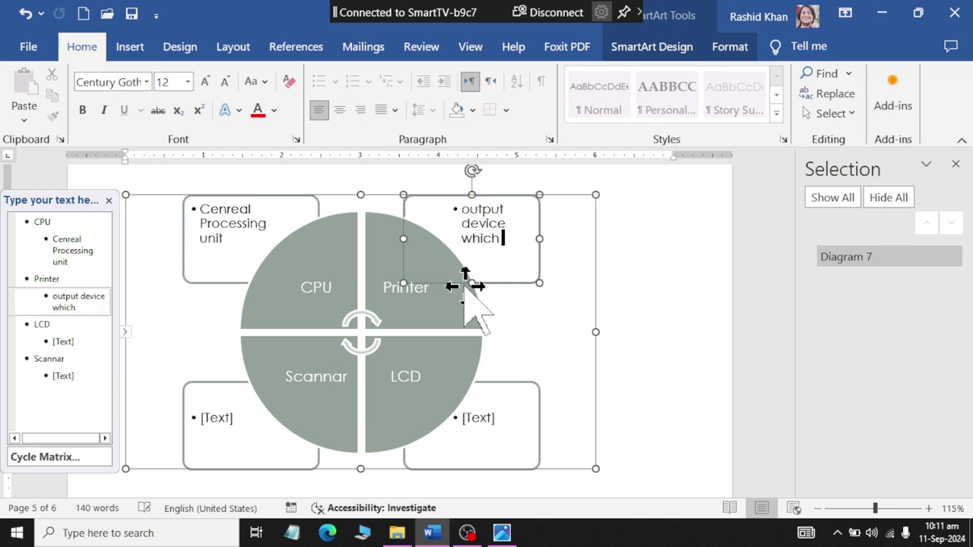
{"action": "type", "text": " is used to print"}
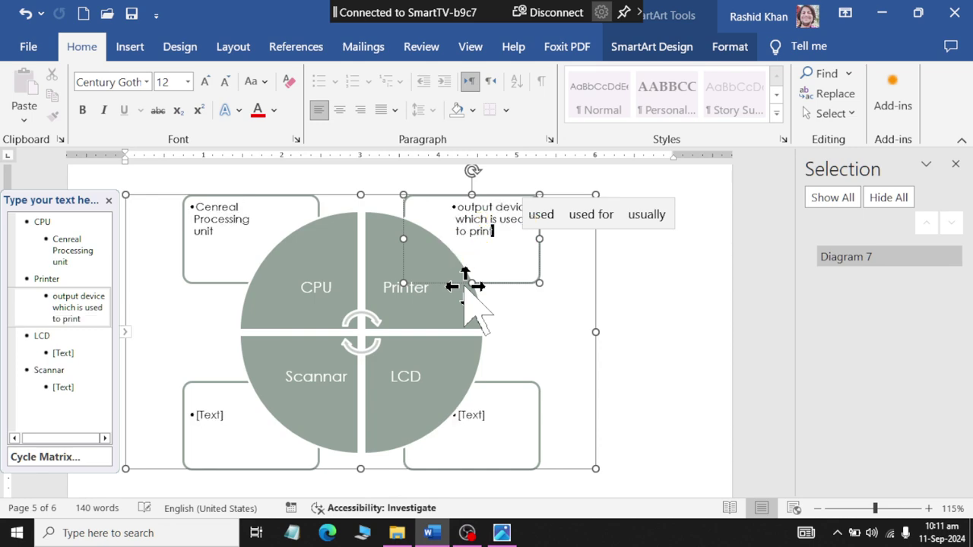
{"action": "type", "text": " ooment"}
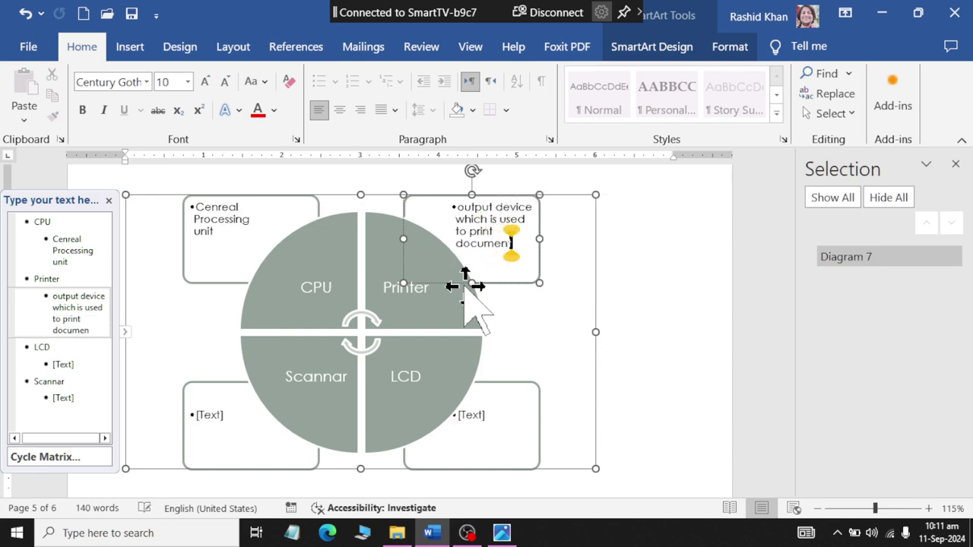
{"action": "left_click", "coordinate": [273, 429]}
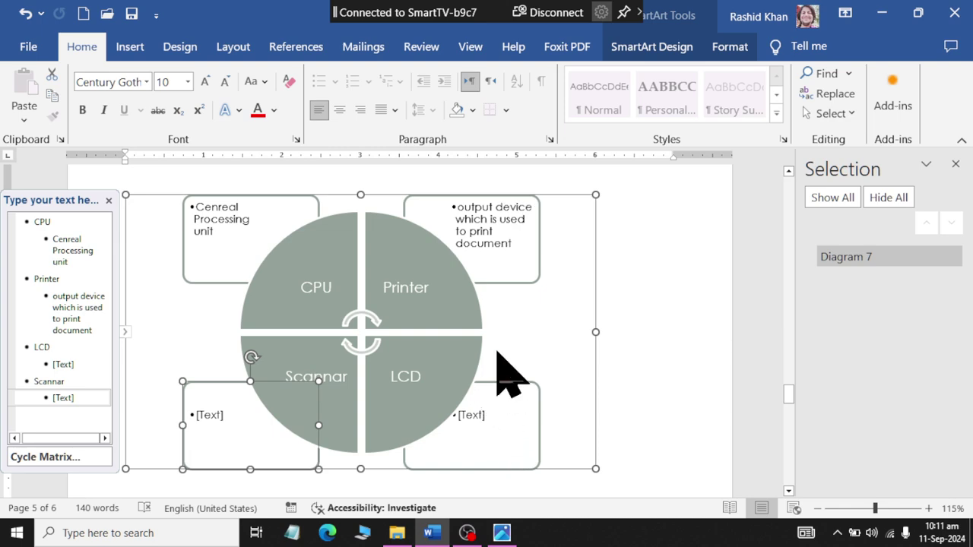
Open smart-art-examples-4-320.webp from the Smart Art folder as the reference image
{"action": "scroll", "coordinate": [516, 335], "scroll_direction": "down", "scroll_amount": 3}
{"action": "left_click", "coordinate": [622, 375]}
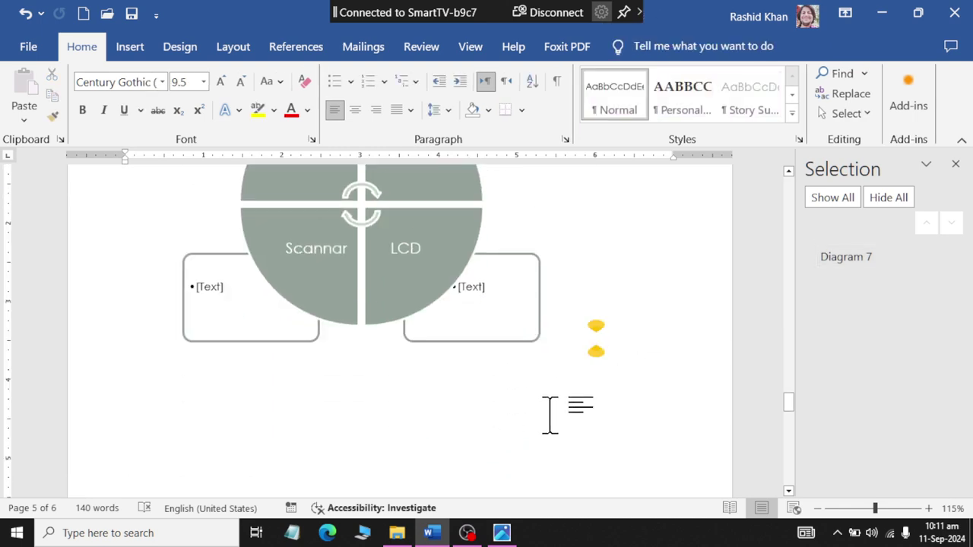
{"action": "key", "text": "alt+Tab"}
{"action": "key", "text": "alt+Tab"}
{"action": "key", "text": "Tab"}
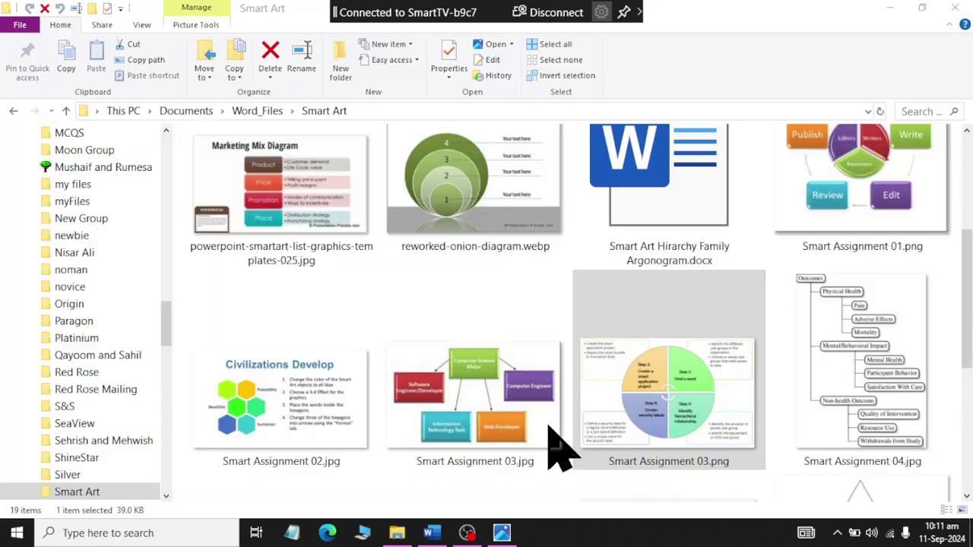
{"action": "scroll", "coordinate": [965, 335], "scroll_direction": "down", "scroll_amount": 5}
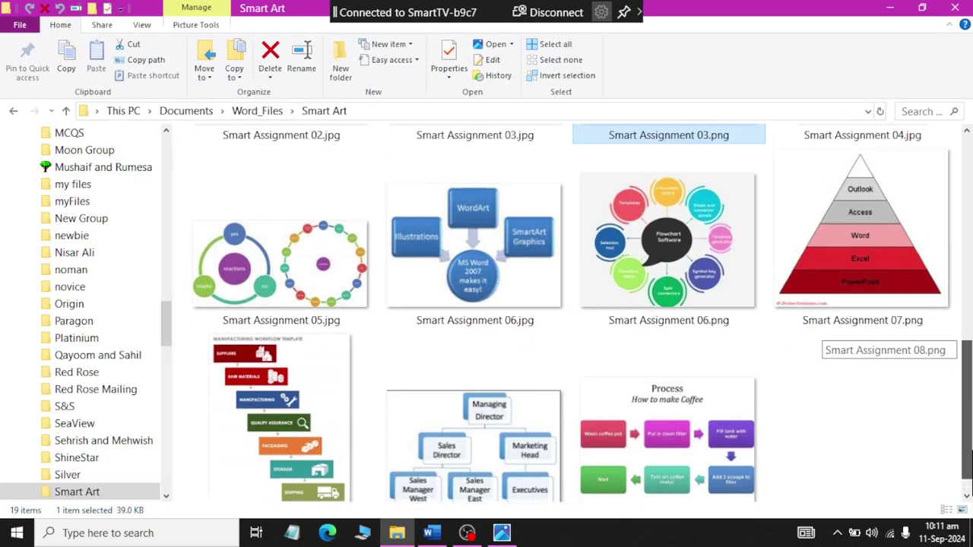
{"action": "scroll", "coordinate": [967, 411], "scroll_direction": "down", "scroll_amount": 1}
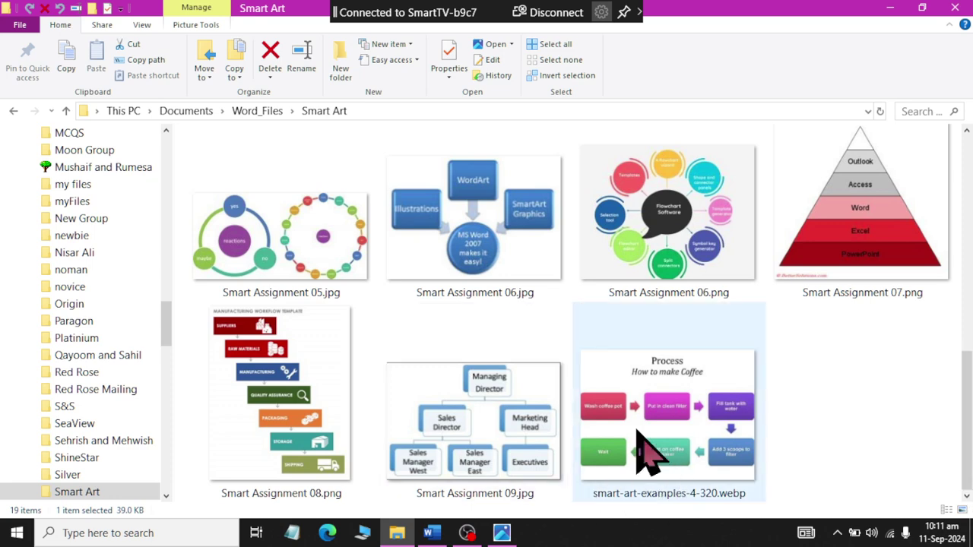
{"action": "double_click", "coordinate": [636, 433]}
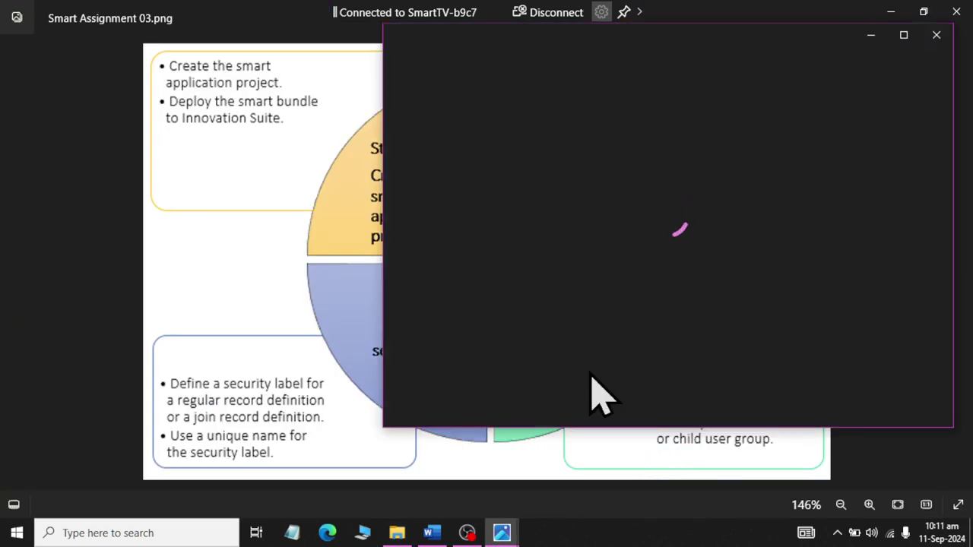
Zoom into the How to make Coffee reference image, then return to the Word document
{"action": "scroll", "coordinate": [698, 183], "scroll_direction": "up", "scroll_amount": 2}
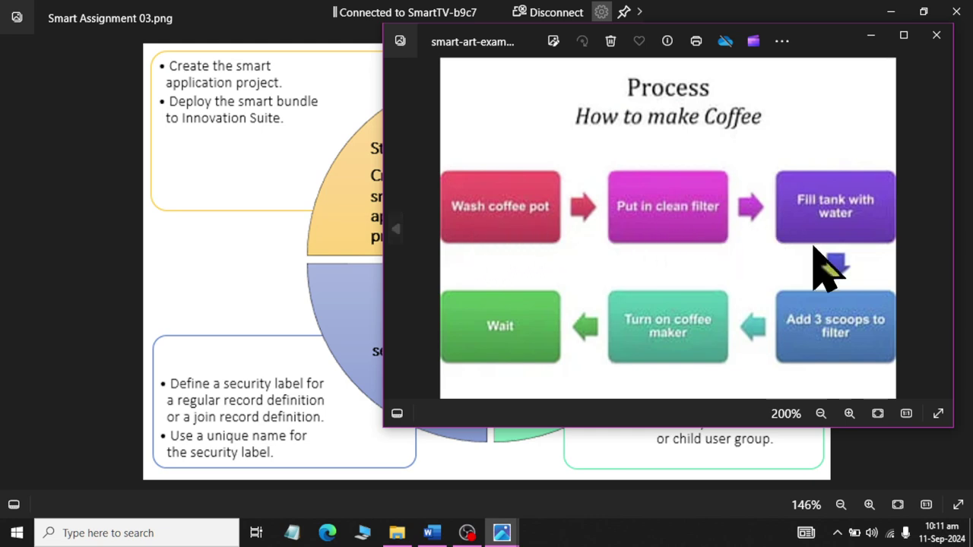
{"action": "key", "text": "alt+Tab"}
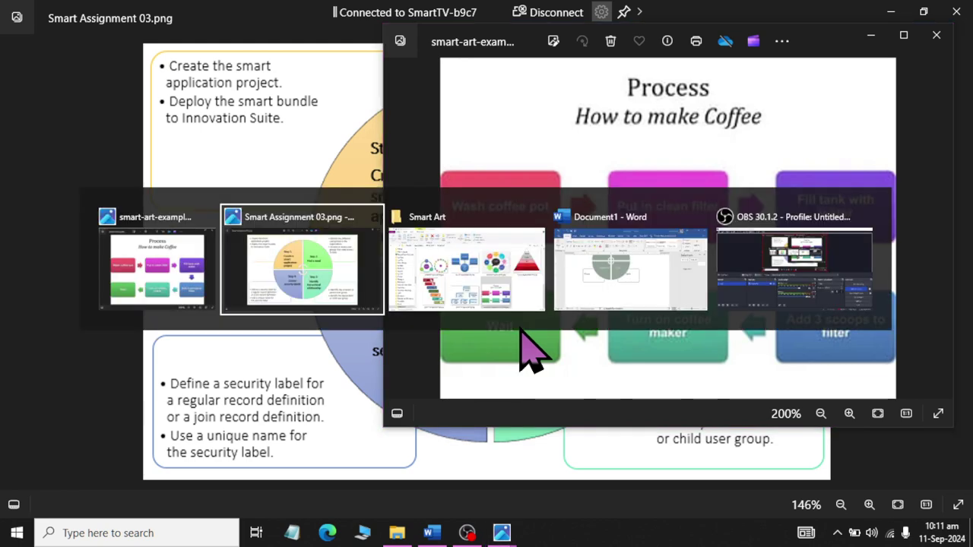
{"action": "key", "text": "Tab"}
{"action": "key", "text": "Tab"}
Replace the unfinished Cycle Matrix with a new Vertical Bending Process SmartArt graphic
{"action": "left_click", "coordinate": [129, 46]}
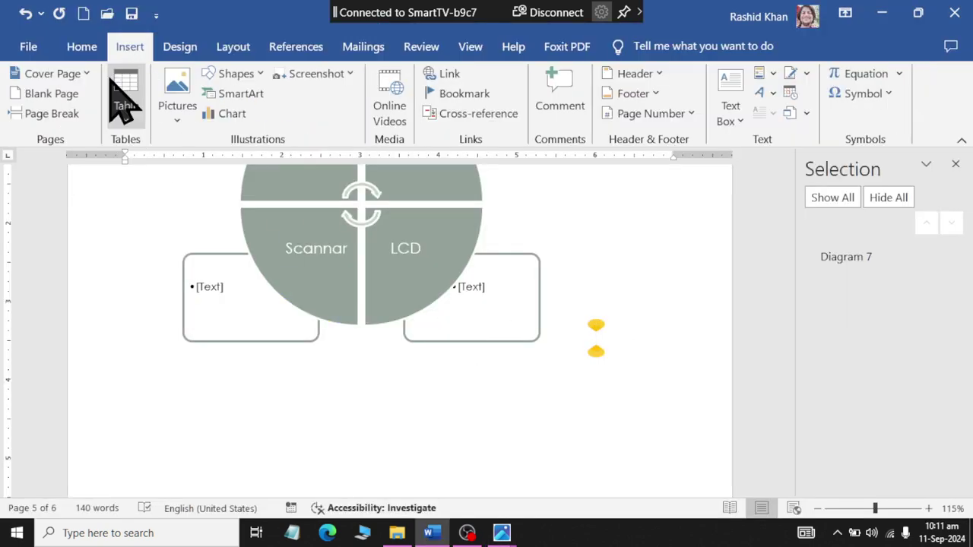
{"action": "key", "text": "ctrl+z"}
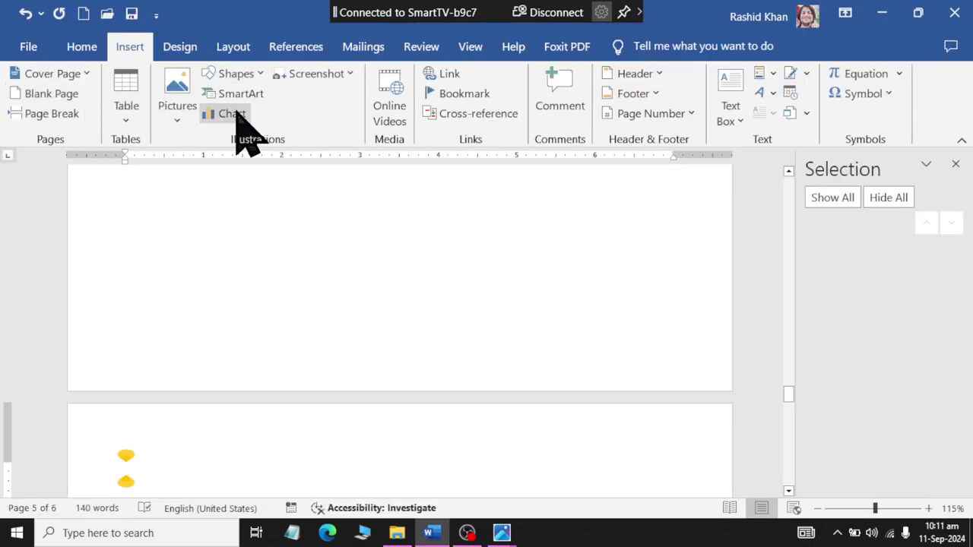
{"action": "left_click", "coordinate": [243, 95]}
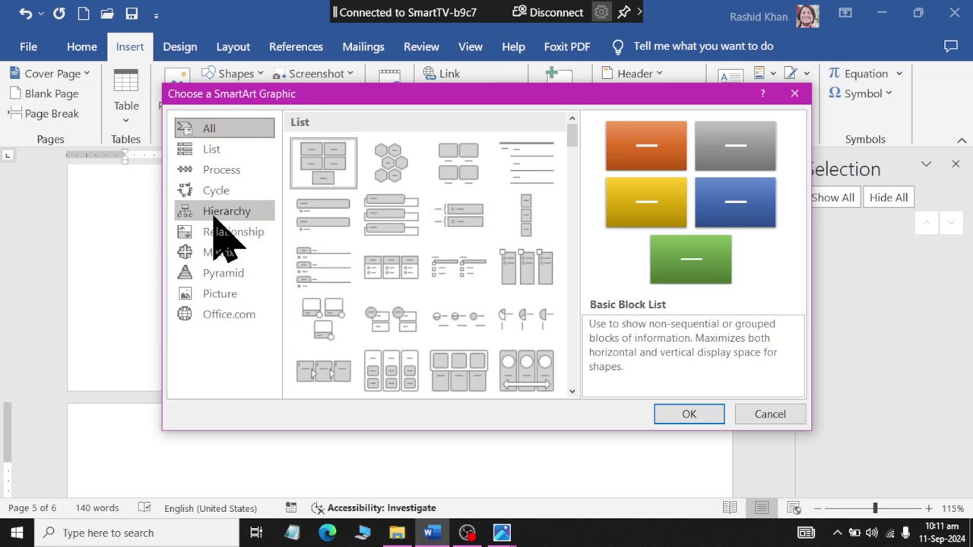
{"action": "left_click", "coordinate": [232, 171]}
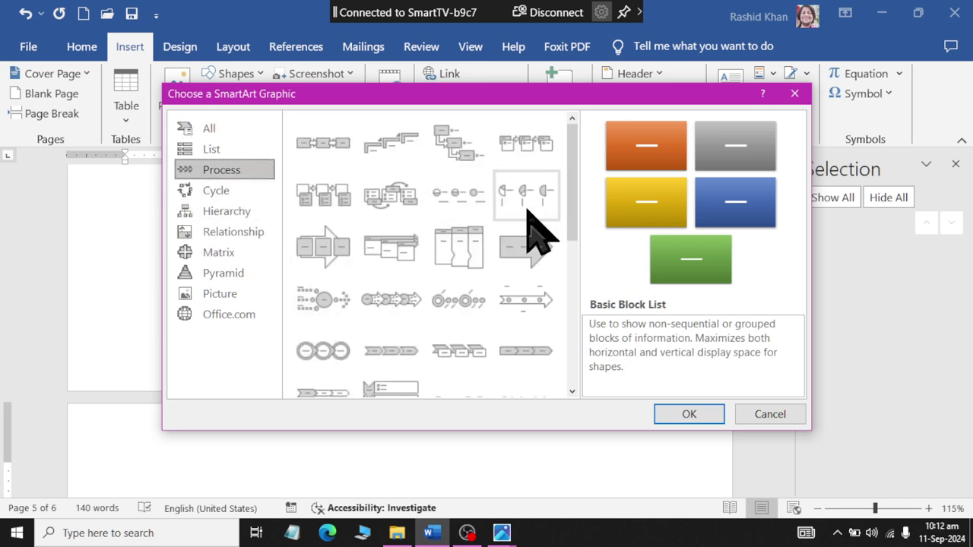
{"action": "left_click_drag", "start_coordinate": [570, 228], "coordinate": [570, 390]}
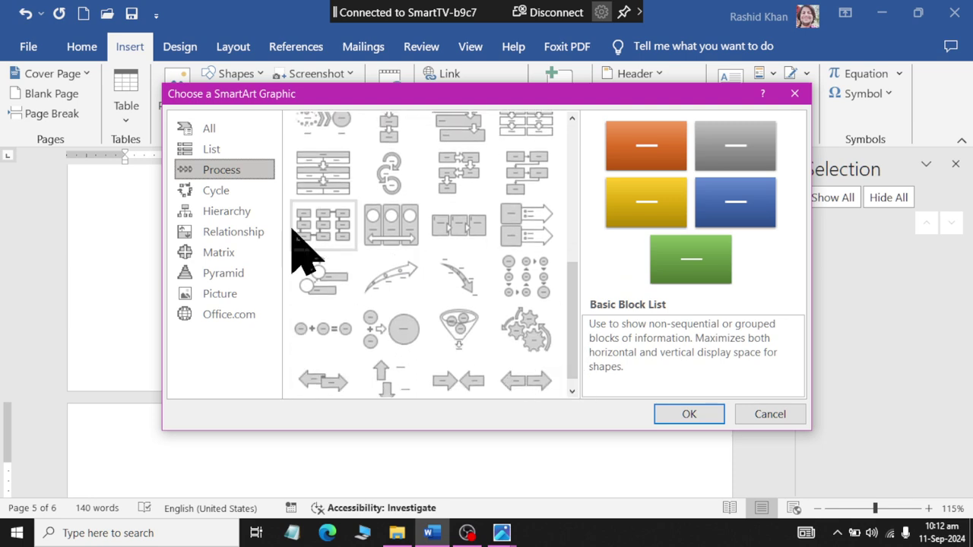
{"action": "left_click", "coordinate": [315, 233]}
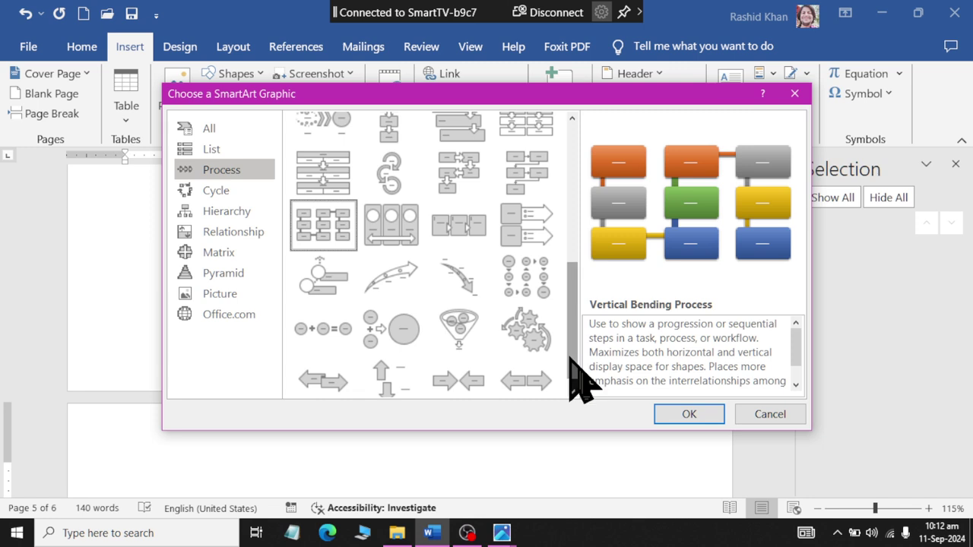
{"action": "left_click_drag", "start_coordinate": [572, 380], "coordinate": [575, 217]}
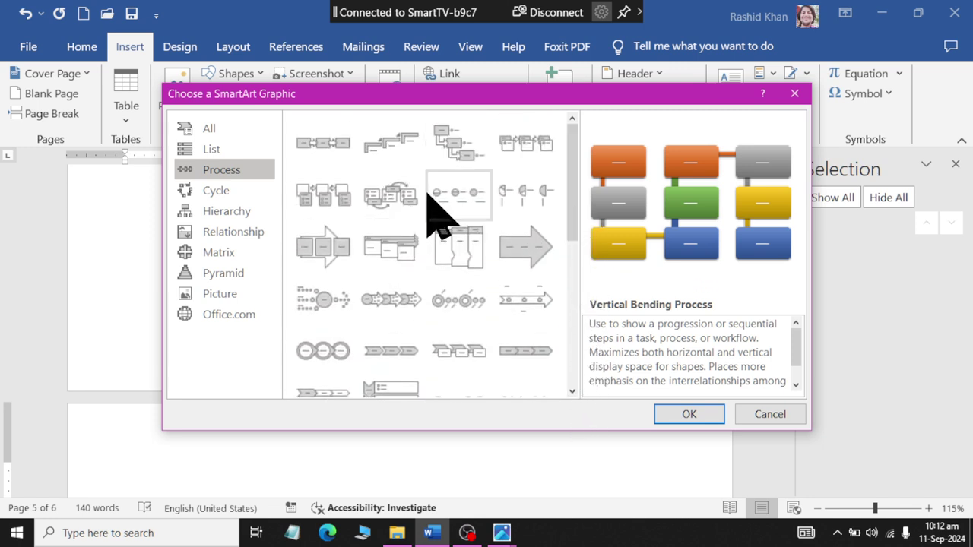
{"action": "left_click", "coordinate": [466, 151]}
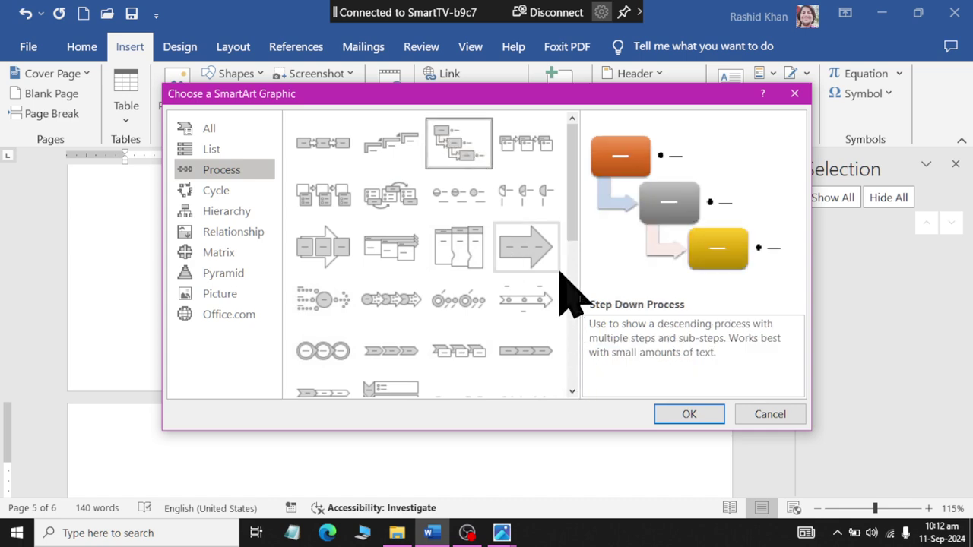
{"action": "left_click_drag", "start_coordinate": [573, 235], "coordinate": [570, 383]}
{"action": "left_click", "coordinate": [323, 220]}
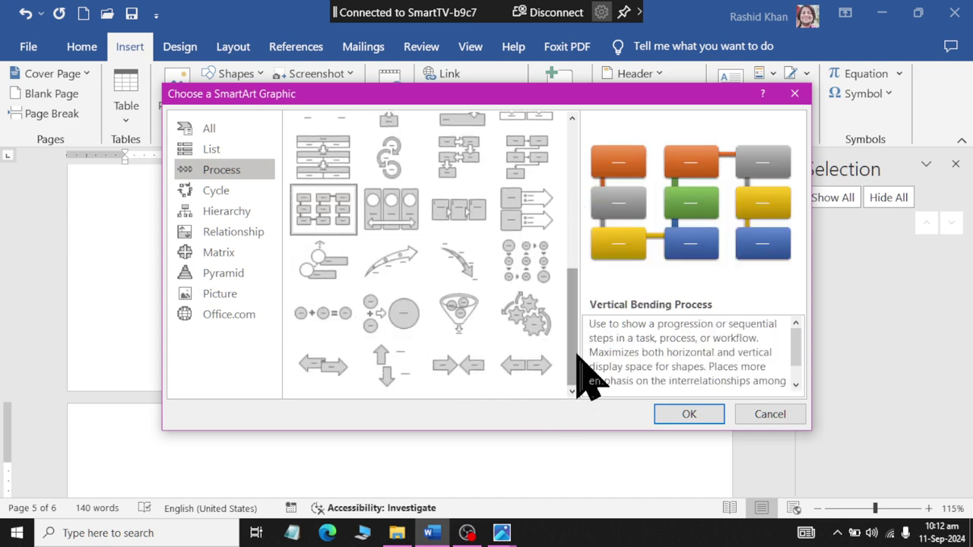
{"action": "left_click", "coordinate": [681, 417]}
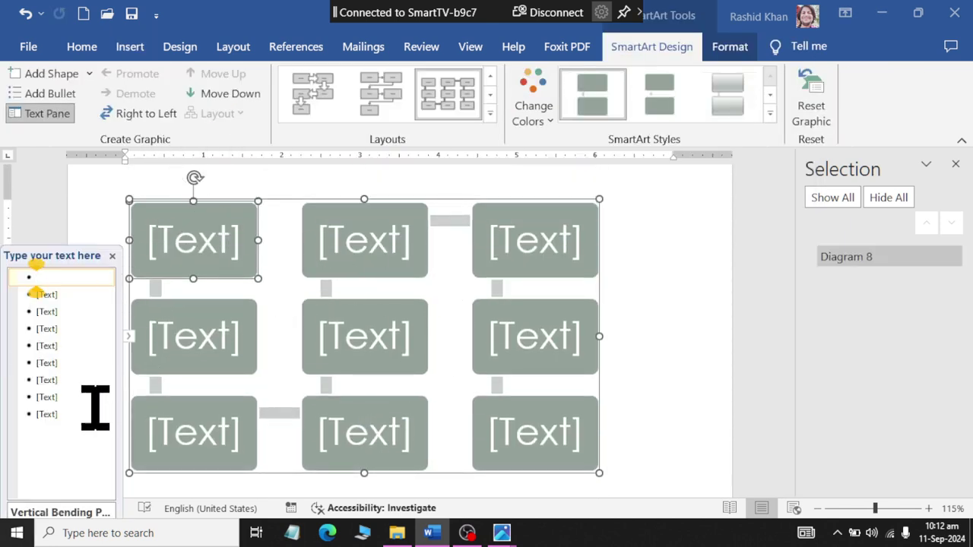
Adjust the text-pane bullets so the process has seven boxes, then switch to File Explorer
{"action": "left_click", "coordinate": [95, 410]}
{"action": "key", "text": "BackSpace"}
{"action": "key", "text": "BackSpace"}
{"action": "key", "text": "BackSpace"}
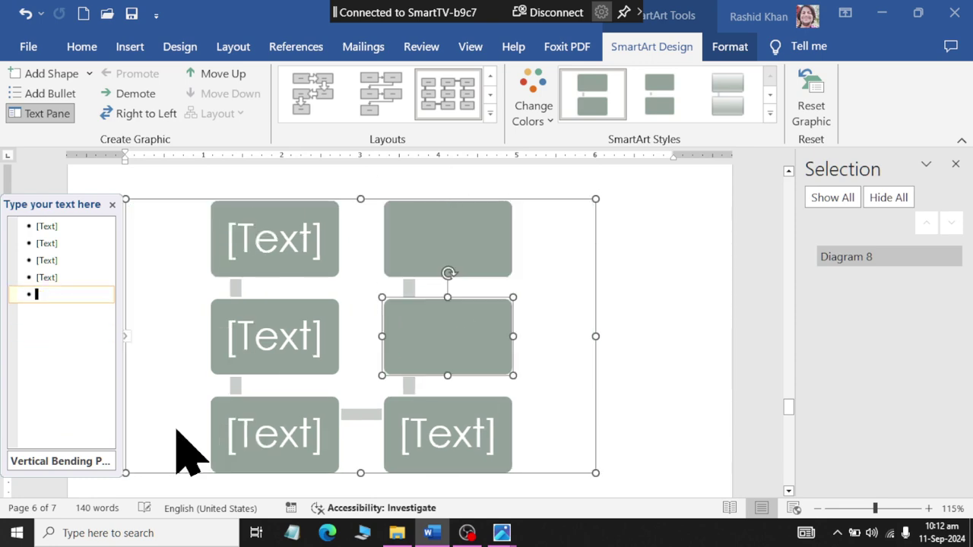
{"action": "key", "text": "BackSpace"}
{"action": "key", "text": "BackSpace"}
{"action": "key", "text": "BackSpace"}
{"action": "key", "text": "BackSpace"}
{"action": "key", "text": "BackSpace"}
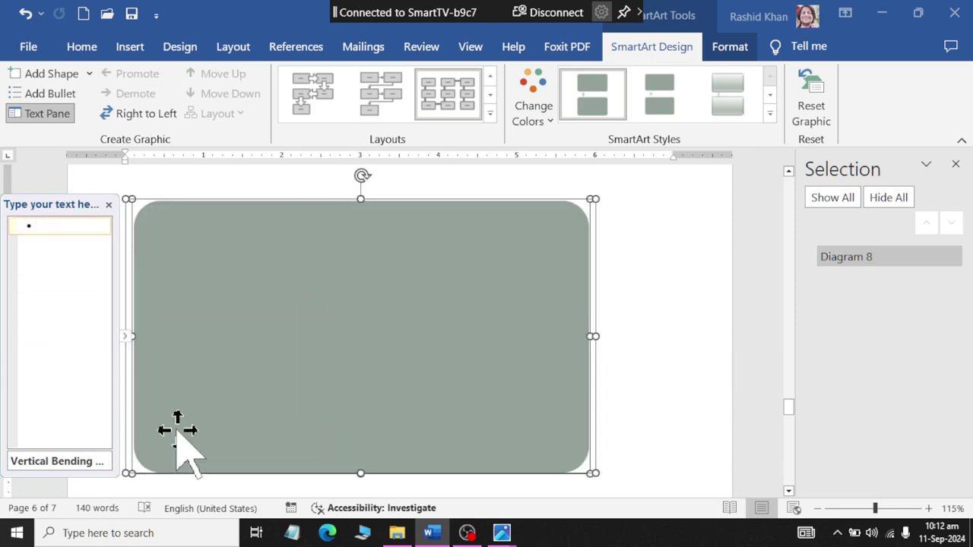
{"action": "key", "text": "Return"}
{"action": "key", "text": "Return"}
{"action": "key", "text": "Return"}
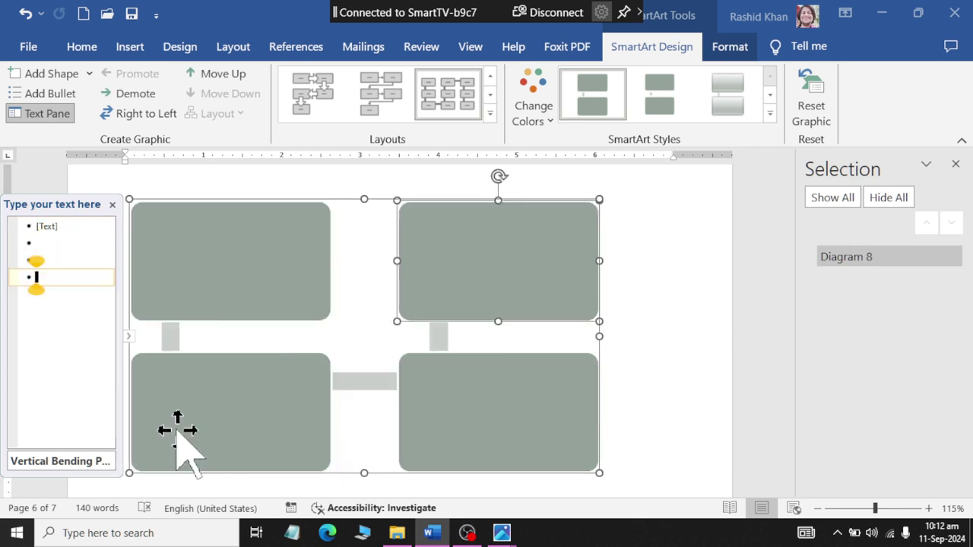
{"action": "key", "text": "Return"}
{"action": "key", "text": "Return"}
{"action": "key", "text": "Return"}
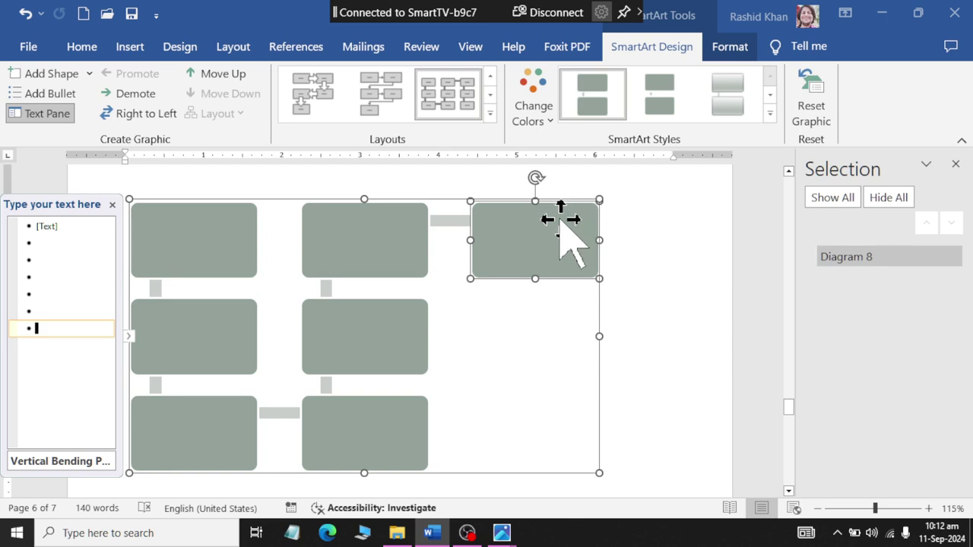
{"action": "key", "text": "alt+Tab"}
{"action": "key", "text": "alt+Tab"}
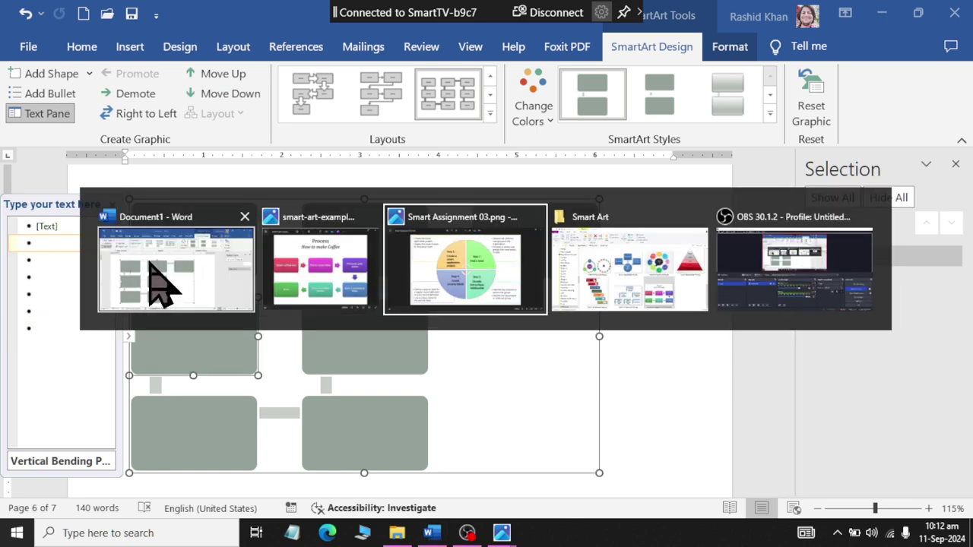
{"action": "key", "text": "alt+Tab"}
{"action": "scroll", "coordinate": [896, 403], "scroll_direction": "up", "scroll_amount": 2}
{"action": "scroll", "coordinate": [896, 403], "scroll_direction": "down", "scroll_amount": 2}
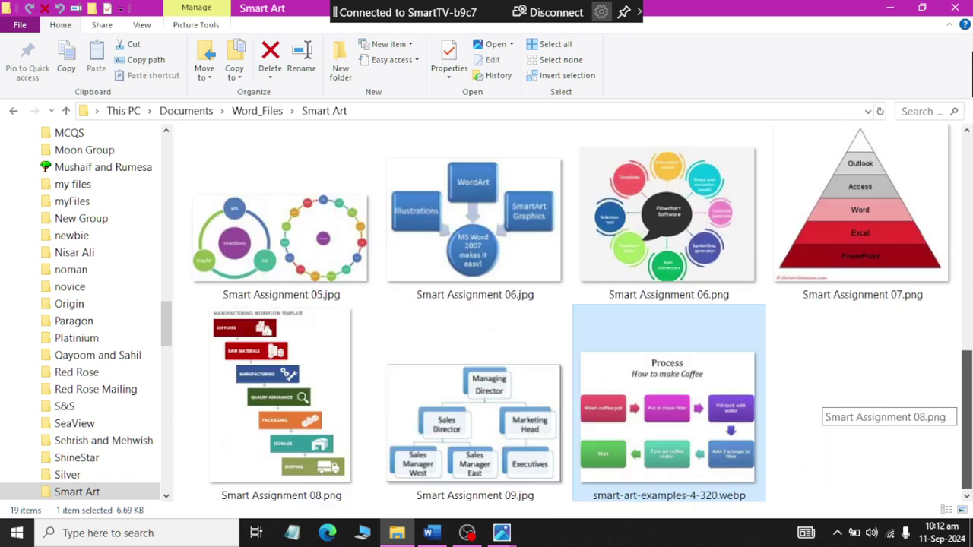
{"action": "left_click", "coordinate": [967, 232]}
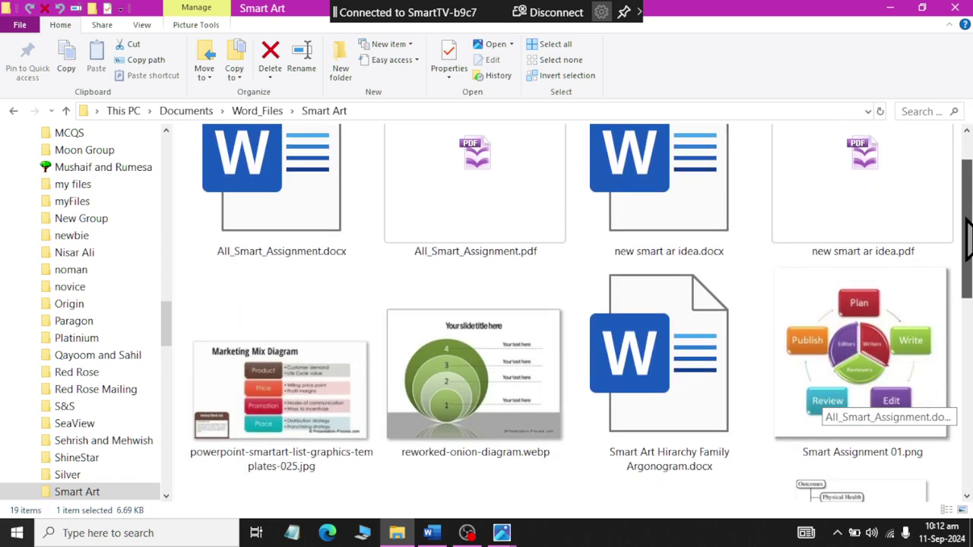
{"action": "scroll", "coordinate": [881, 402], "scroll_direction": "down", "scroll_amount": 1}
{"action": "scroll", "coordinate": [882, 402], "scroll_direction": "down", "scroll_amount": 2}
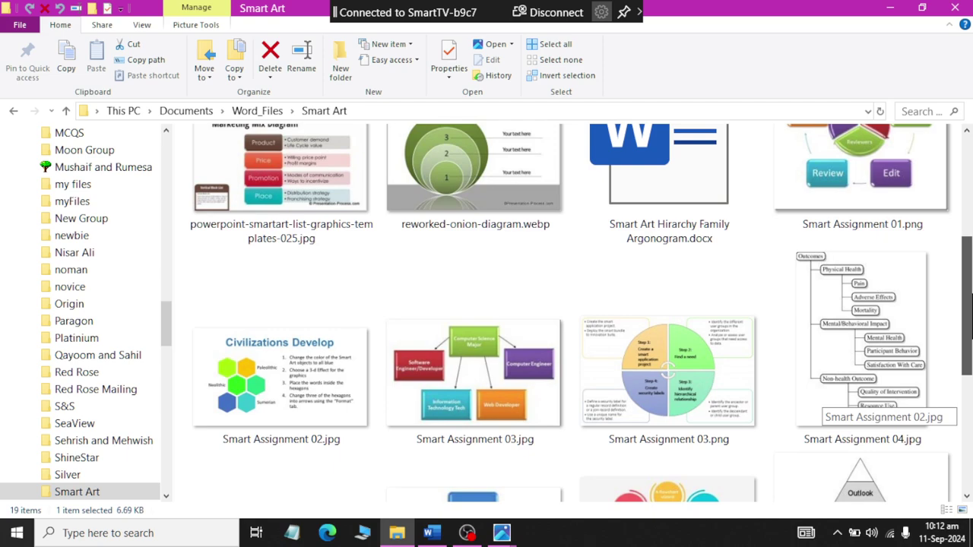
{"action": "scroll", "coordinate": [881, 402], "scroll_direction": "down", "scroll_amount": 1}
{"action": "scroll", "coordinate": [881, 403], "scroll_direction": "down", "scroll_amount": 2}
{"action": "scroll", "coordinate": [881, 403], "scroll_direction": "down", "scroll_amount": 1}
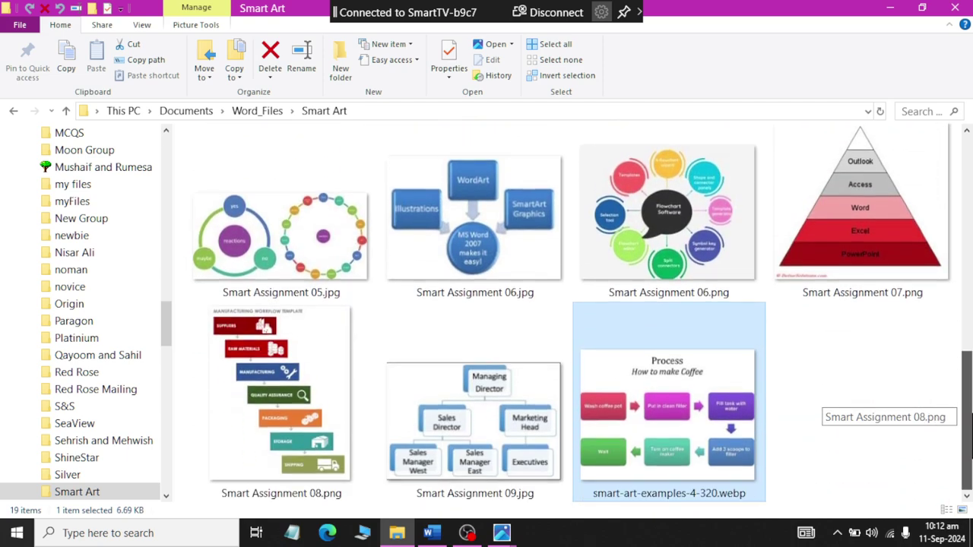